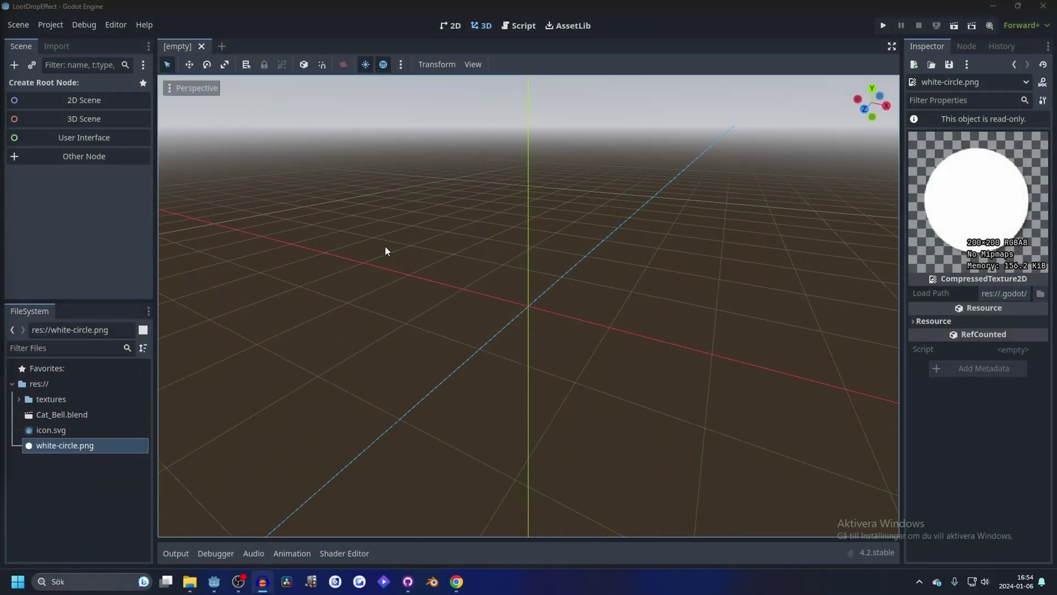
# - Create a 3D scene with a GPUParticles3D child under Node3D, dismissing its configuration warning and expanding Draw Passes
pyautogui.click(78, 119)
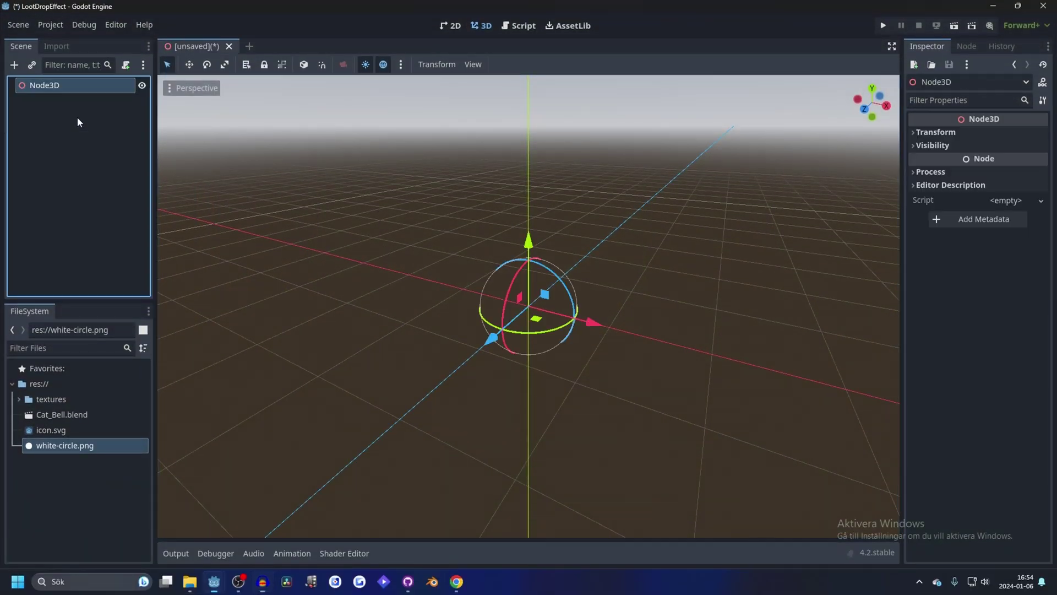
pyautogui.click(13, 65)
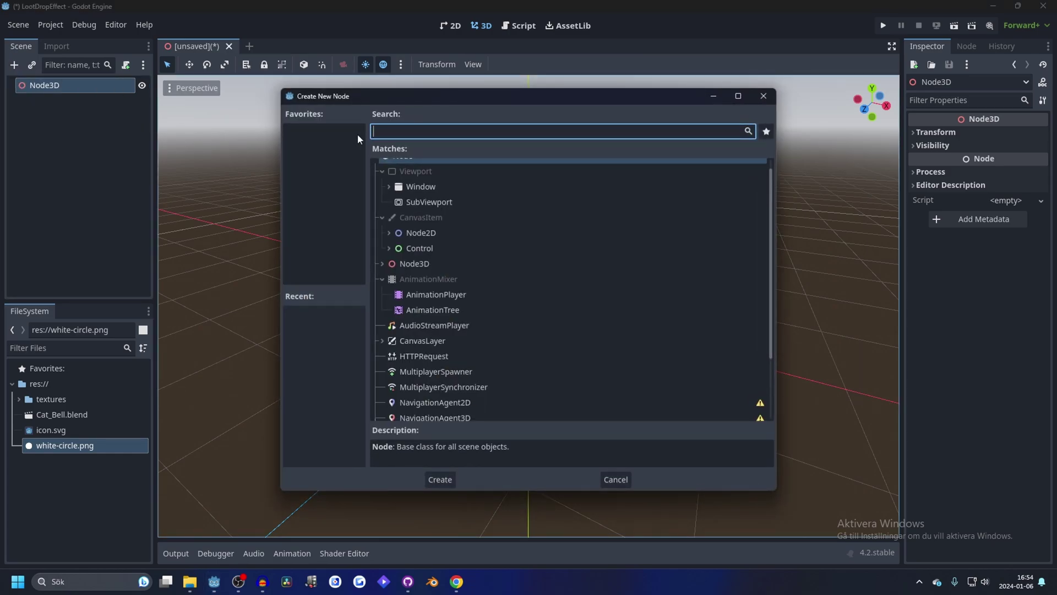
pyautogui.write('gpup')
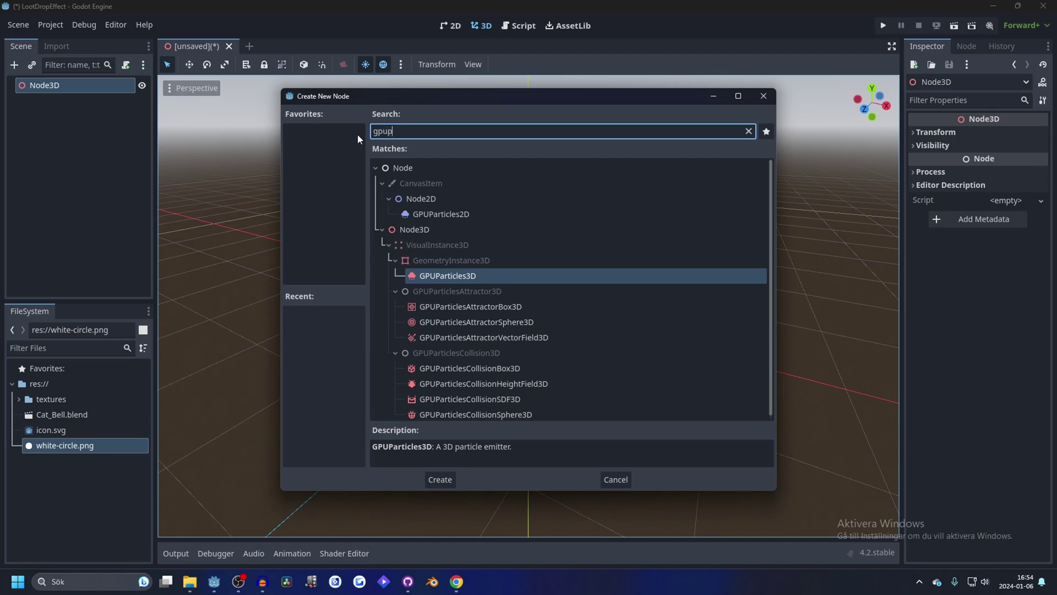
pyautogui.press('Return')
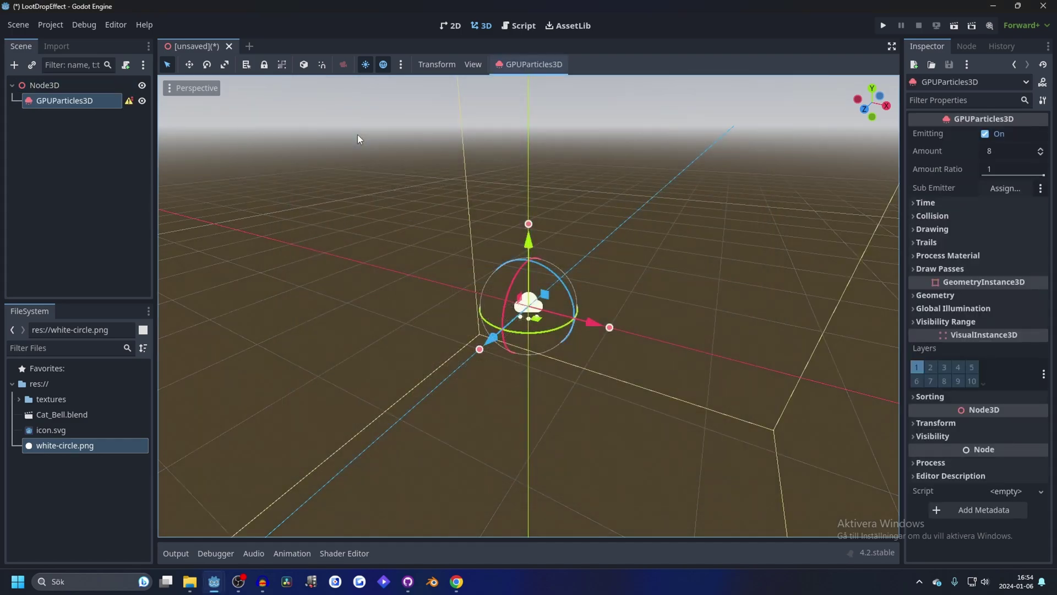
pyautogui.click(129, 101)
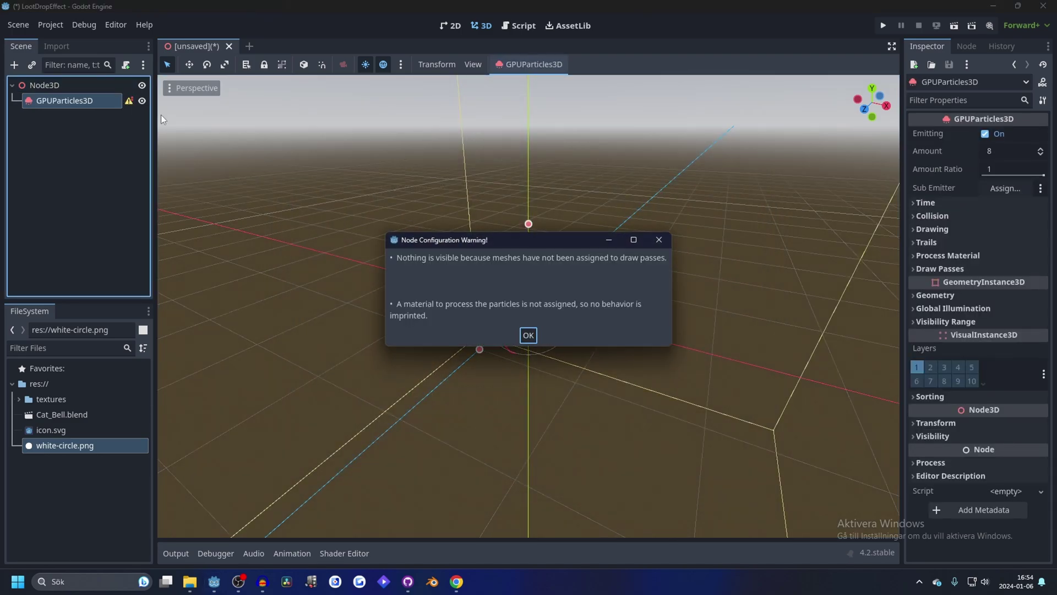
pyautogui.click(530, 334)
pyautogui.click(951, 270)
# - Set Draw Pass 1 to a new QuadMesh and show its properties
pyautogui.click(1003, 303)
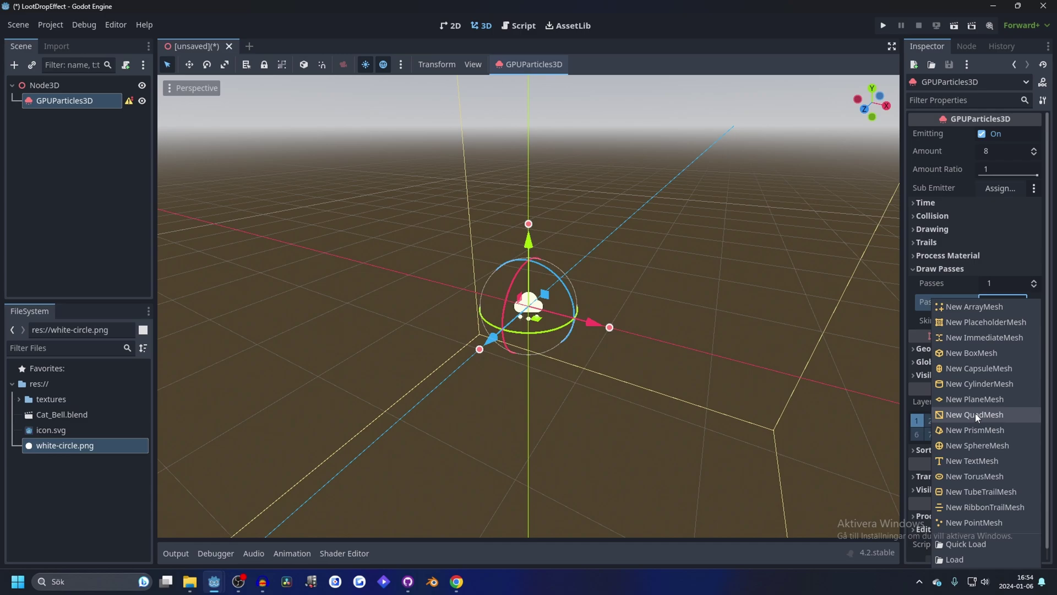
pyautogui.click(976, 413)
pyautogui.click(1000, 309)
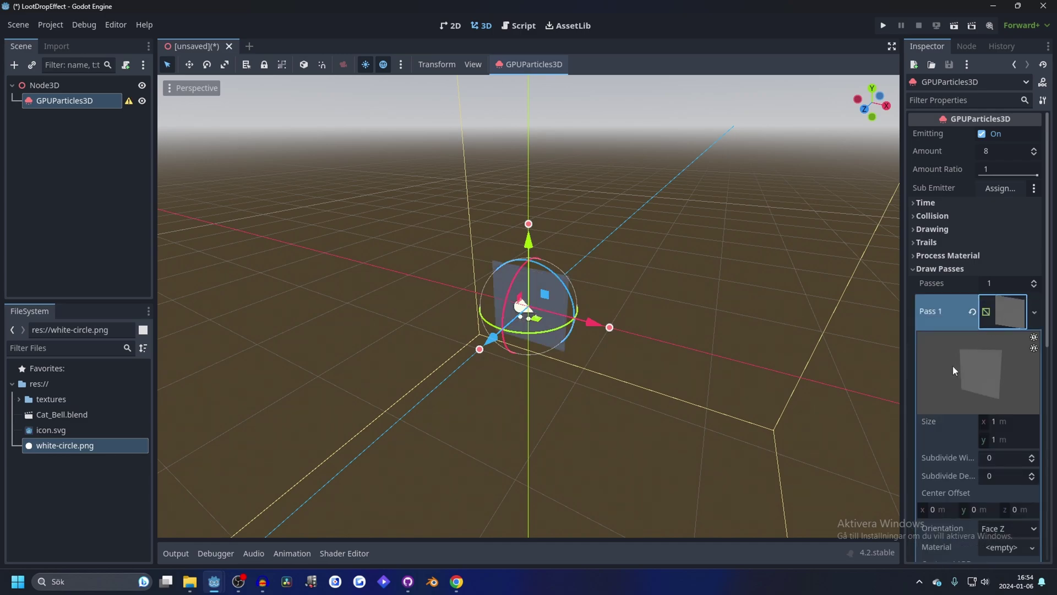
pyautogui.scroll(-4, 962, 370)
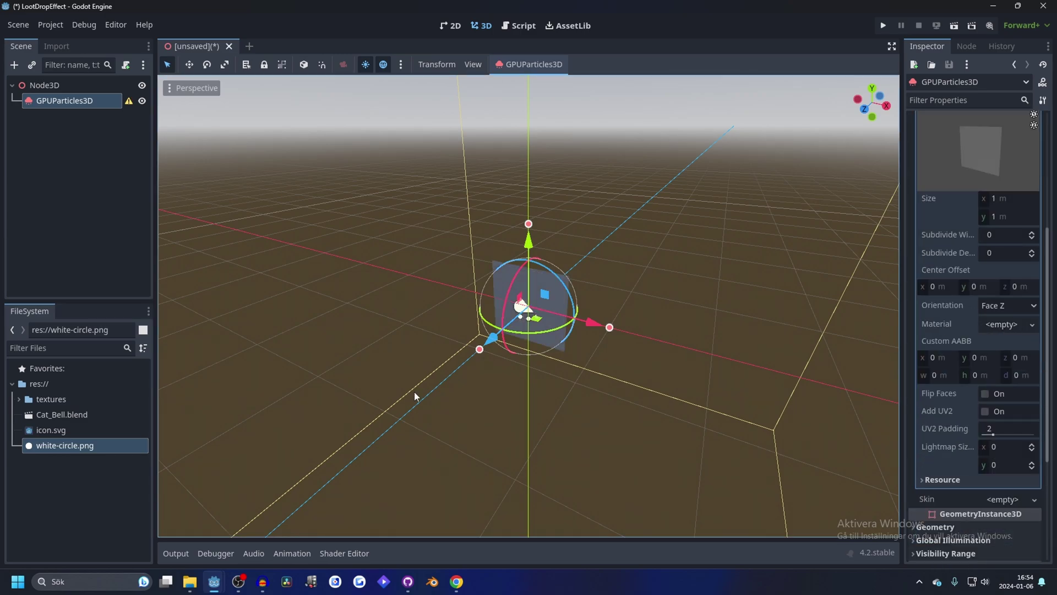
# - Apply white-circle.png to the QuadMesh's Material slot
pyautogui.click(68, 448)
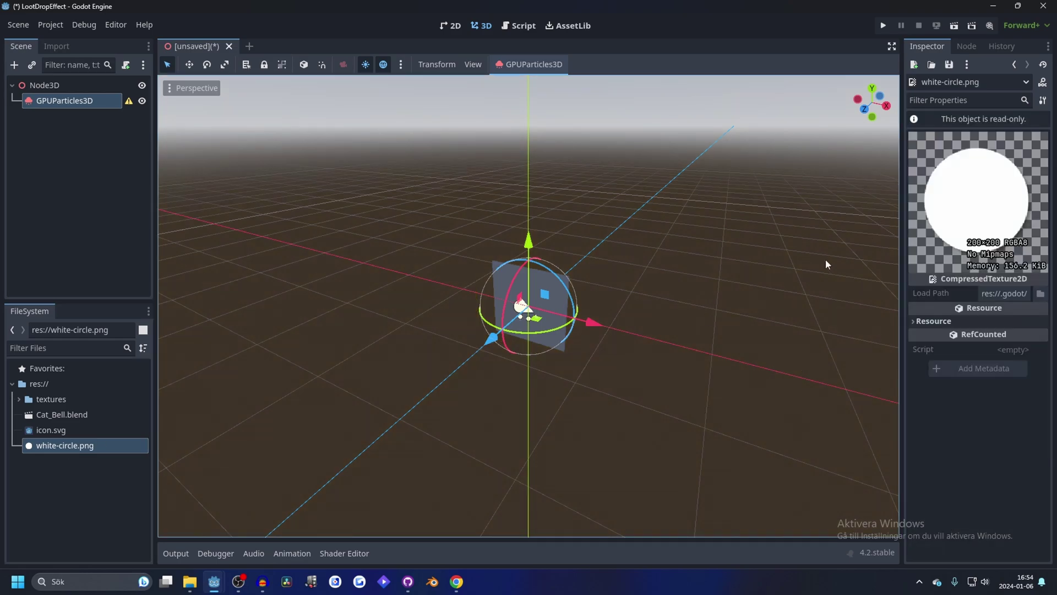
pyautogui.click(64, 102)
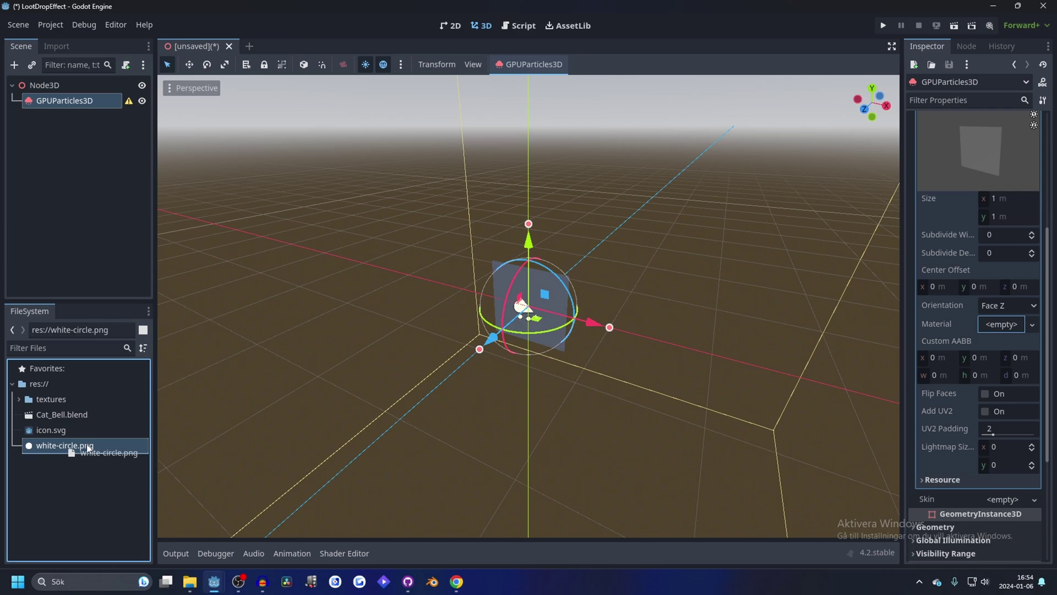
pyautogui.moveTo(88, 447); pyautogui.dragTo(1009, 330)
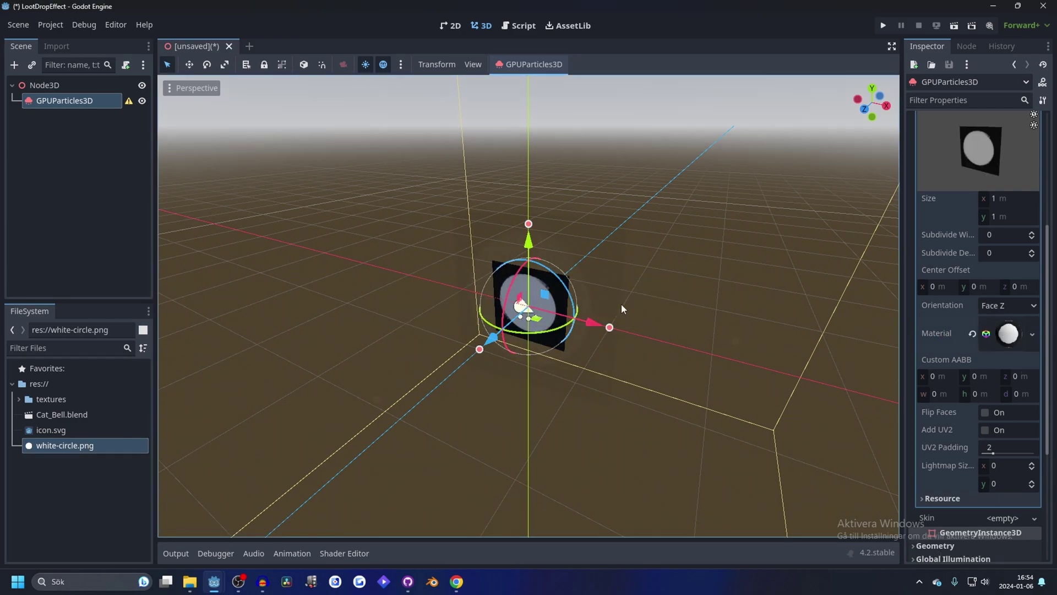
# - Set the quad material's transparency to Alpha Scissor
pyautogui.scroll(3, 621, 304)
pyautogui.scroll(-2, 970, 394)
pyautogui.click(954, 422)
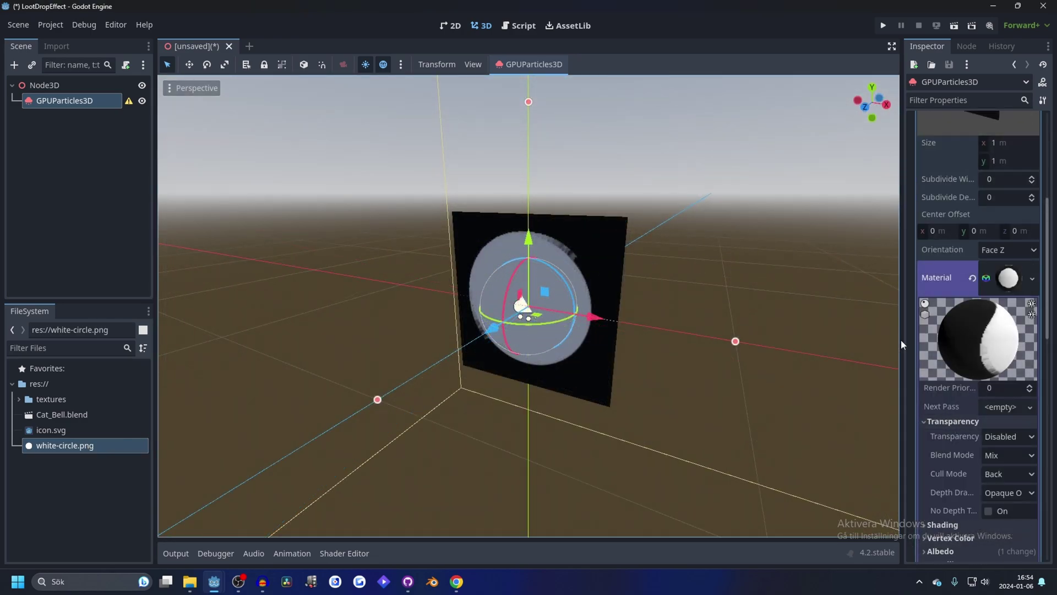
pyautogui.click(1013, 437)
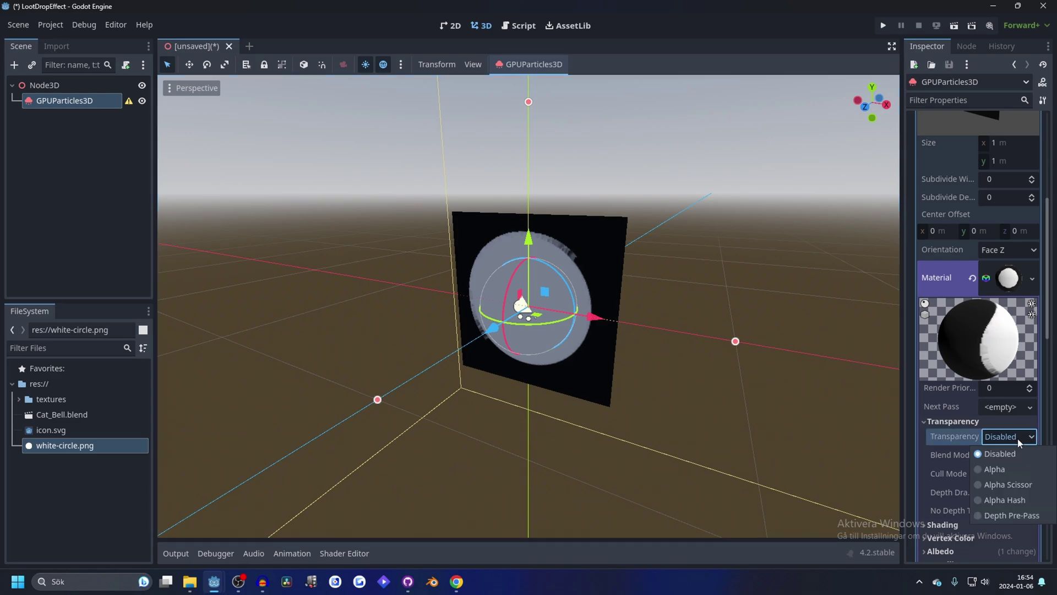
pyautogui.click(1013, 471)
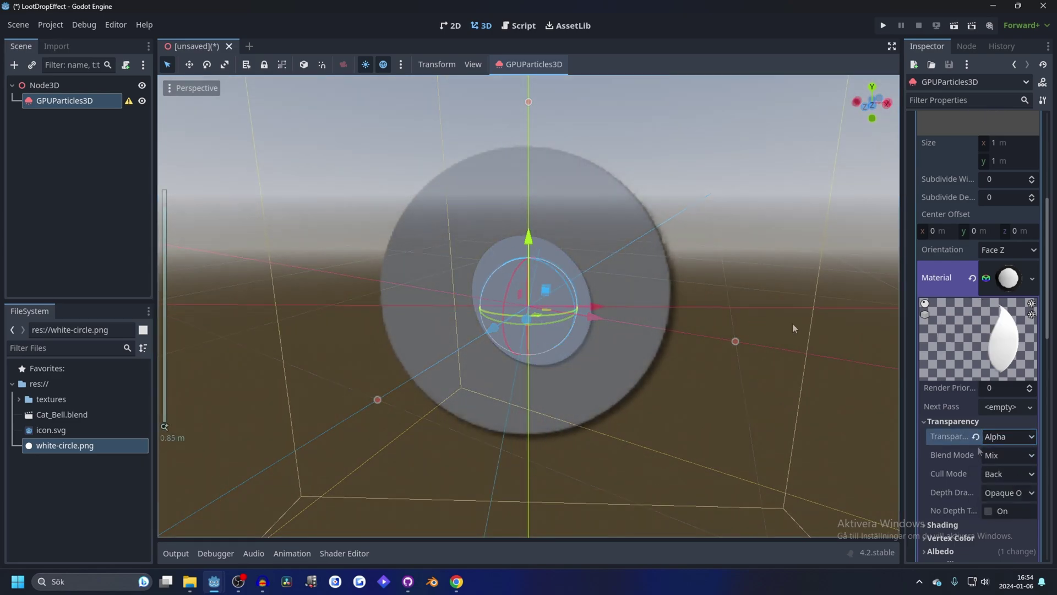
pyautogui.click(1019, 485)
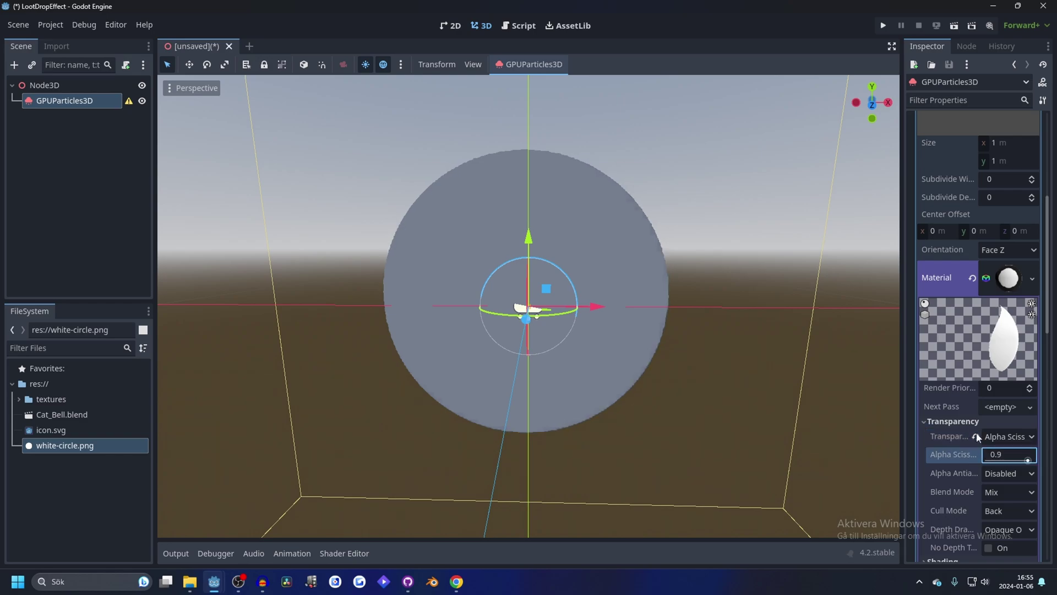
# - Set the material's Billboard Mode to Enabled with Keep Scale checked
pyautogui.scroll(-8, 946, 378)
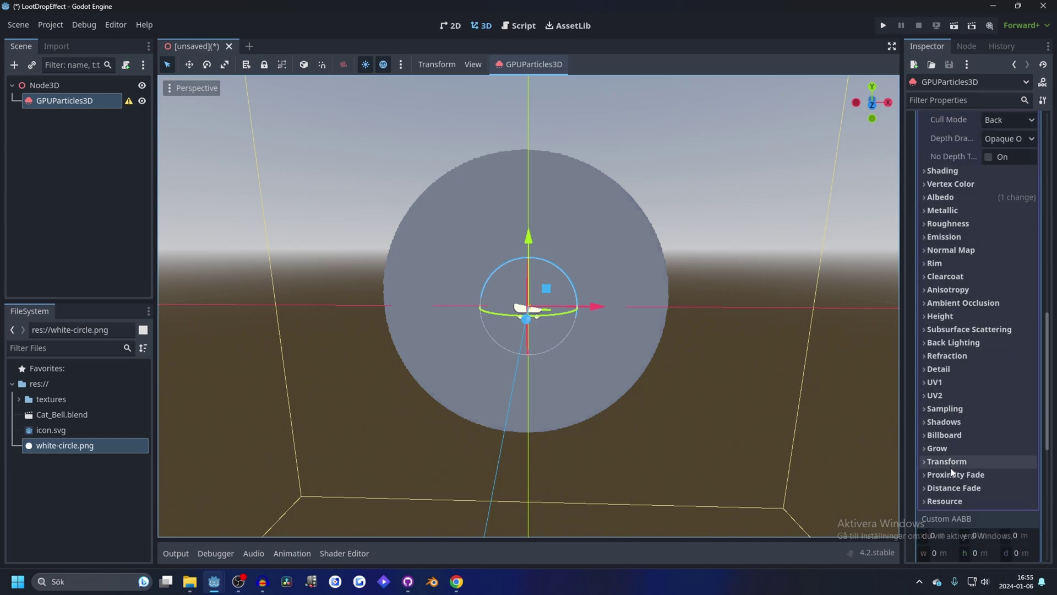
pyautogui.click(999, 458)
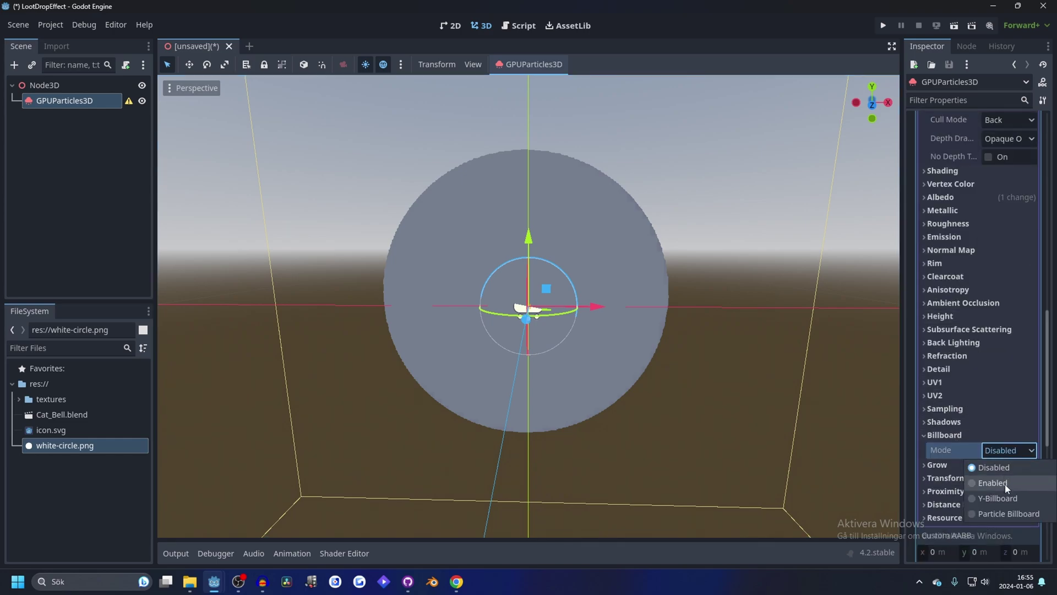
pyautogui.click(1003, 484)
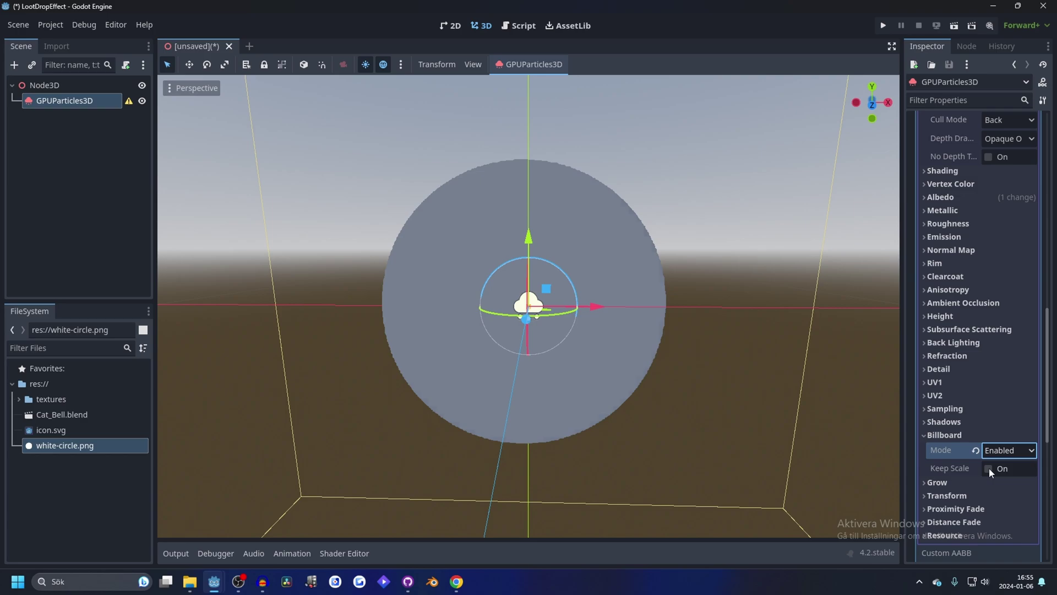
pyautogui.click(989, 467)
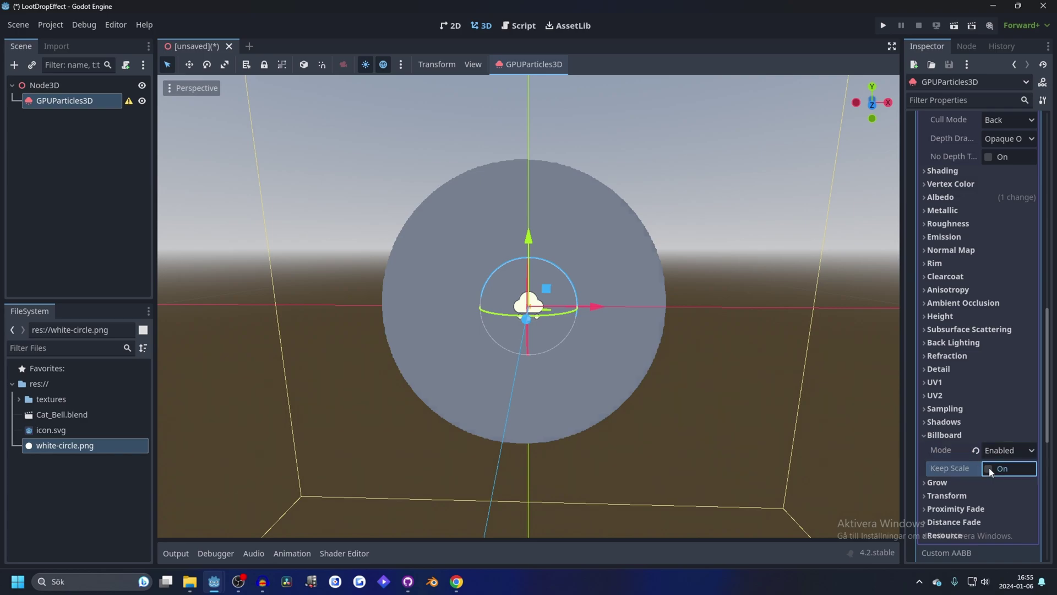
pyautogui.moveTo(753, 332)
pyautogui.mouseDown(button='middle')
pyautogui.moveTo(656, 305)
pyautogui.moveTo(719, 293)
pyautogui.moveTo(656, 304)
pyautogui.moveTo(682, 307)
pyautogui.mouseUp(button='middle')
# - Enable emission on the material and set its colour to yellow ffff00
pyautogui.click(945, 236)
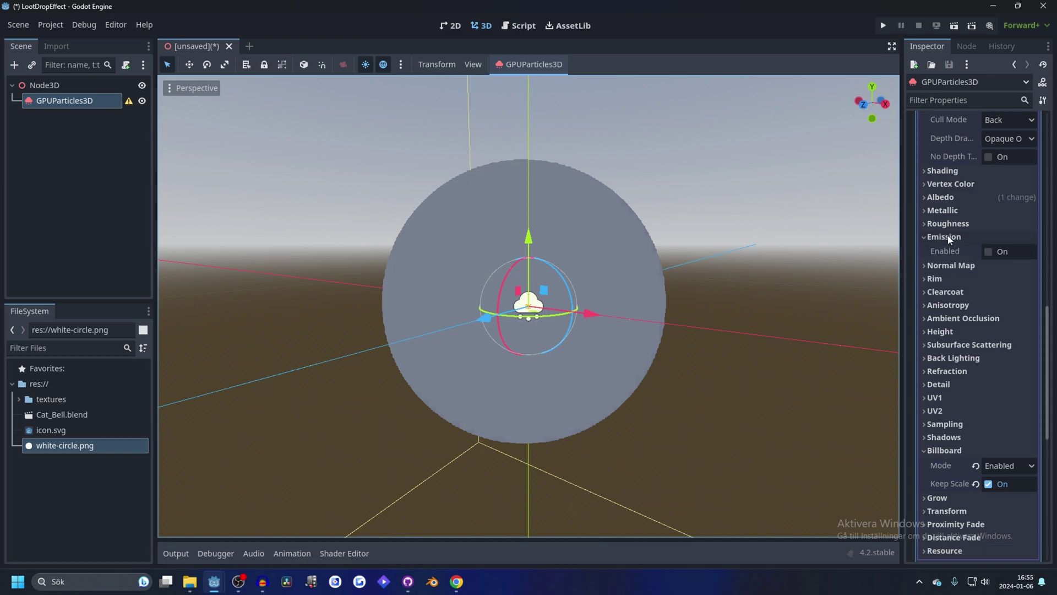
pyautogui.click(988, 251)
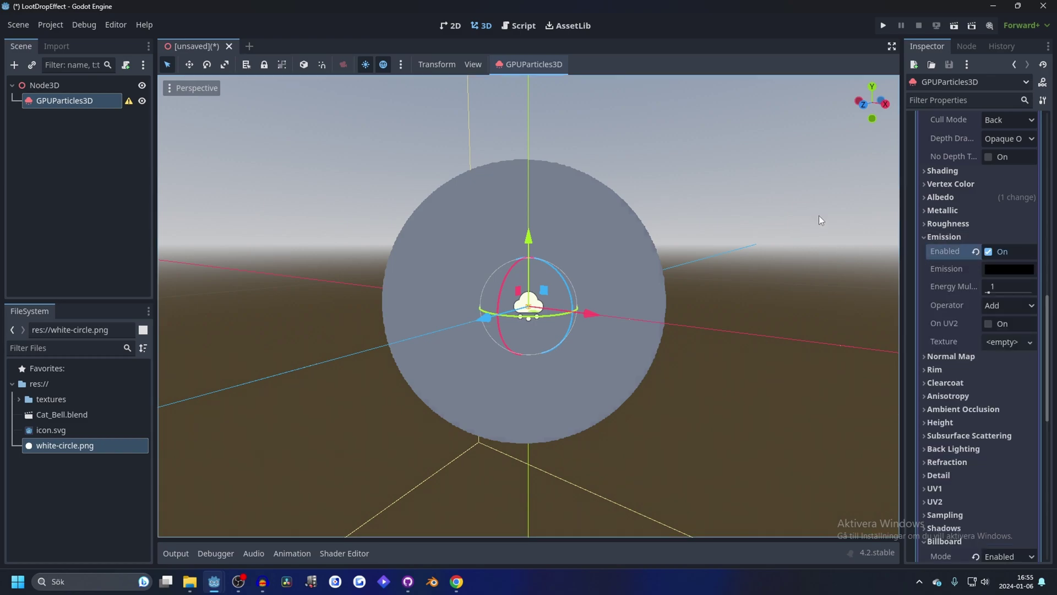
pyautogui.scroll(-4, 819, 216)
pyautogui.click(1017, 270)
pyautogui.write('ffffff')
pyautogui.press('Return')
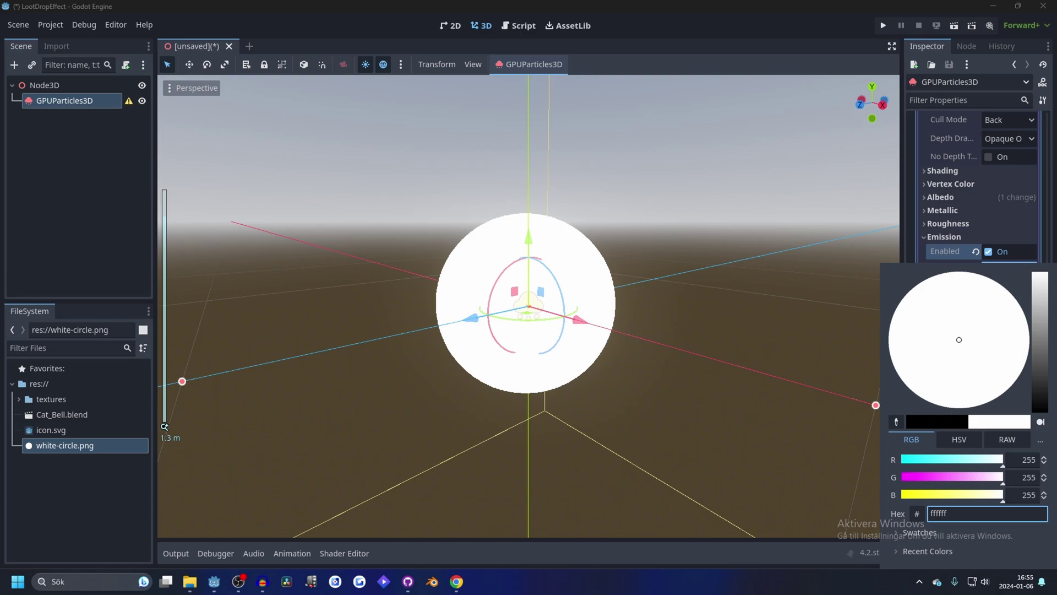
pyautogui.press('BackSpace')
pyautogui.press('BackSpace')
pyautogui.write('00')
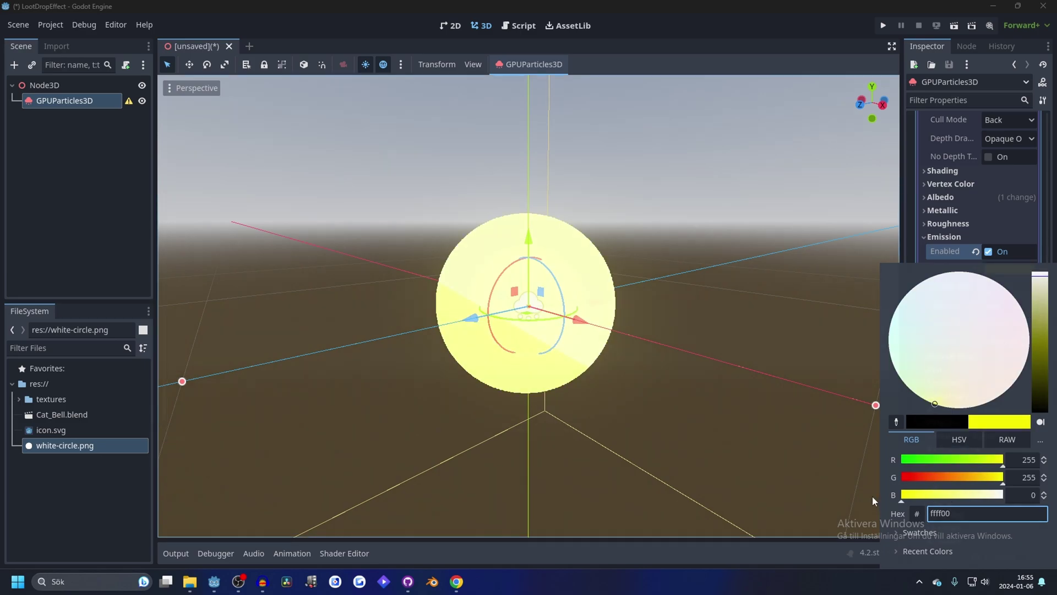
pyautogui.moveTo(872, 497); pyautogui.dragTo(789, 233, button='middle')
# - Set the emission Energy Multiplier to 5
pyautogui.scroll(-2, 788, 233)
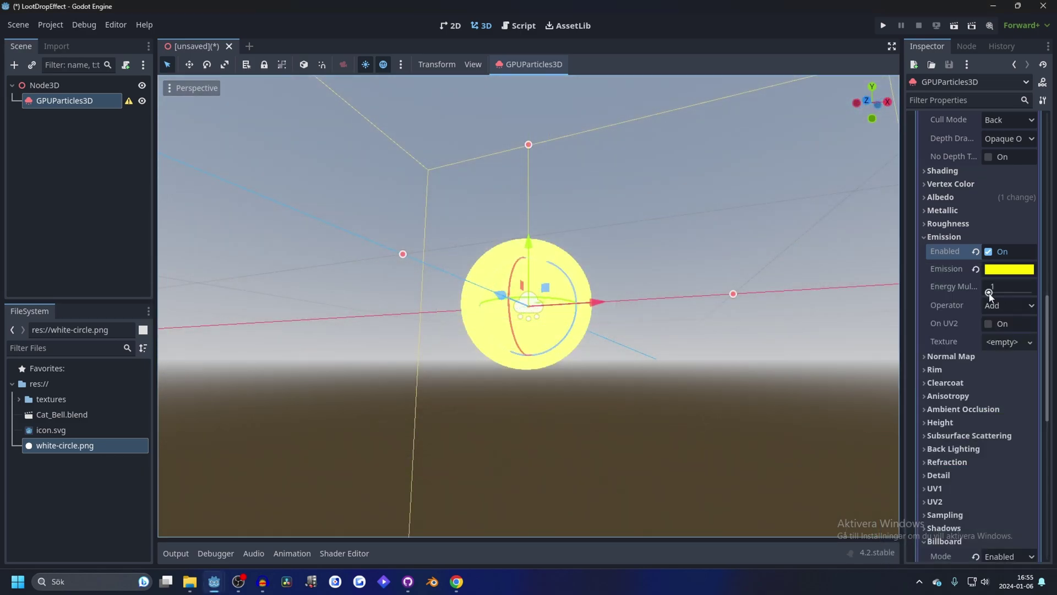
pyautogui.moveTo(990, 294); pyautogui.dragTo(993, 295)
pyautogui.write('5')
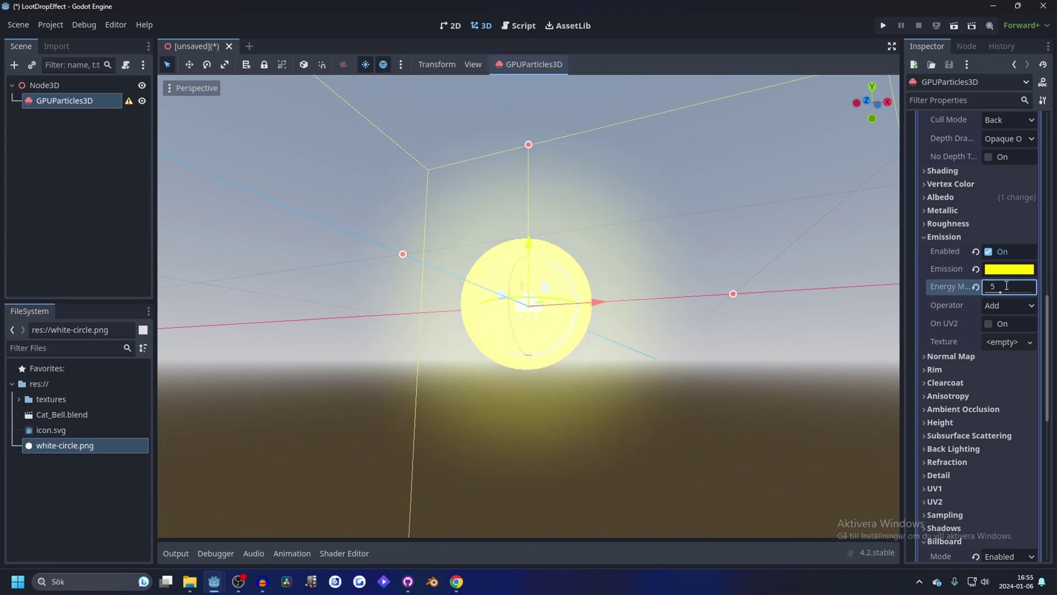
pyautogui.moveTo(693, 239); pyautogui.dragTo(709, 273, button='middle')
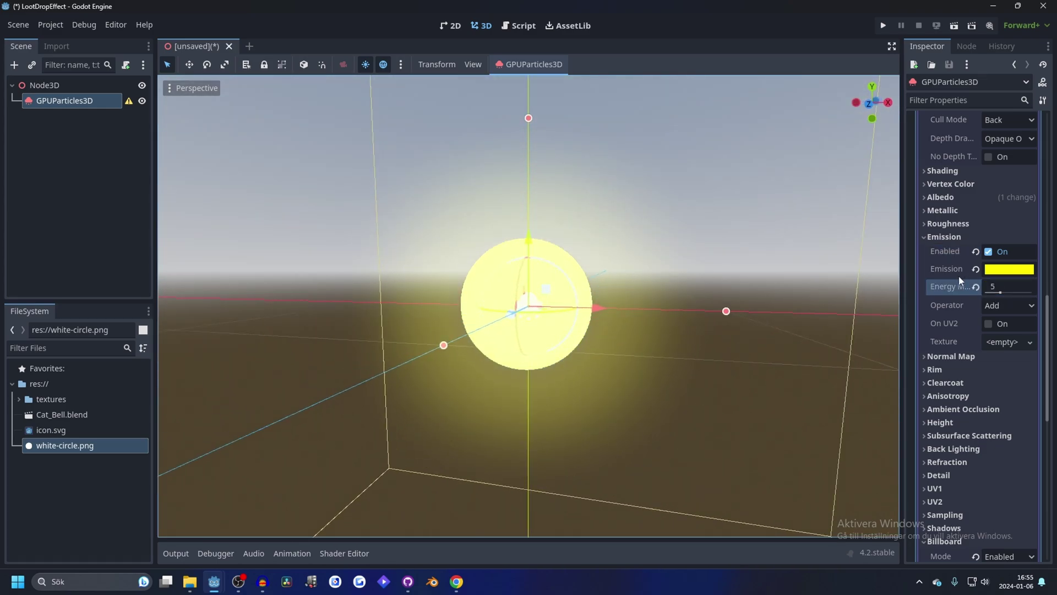
pyautogui.scroll(10, 961, 285)
pyautogui.scroll(-5, 967, 280)
# - Assign a new ParticleProcessMaterial to the particles
pyautogui.scroll(10, 965, 282)
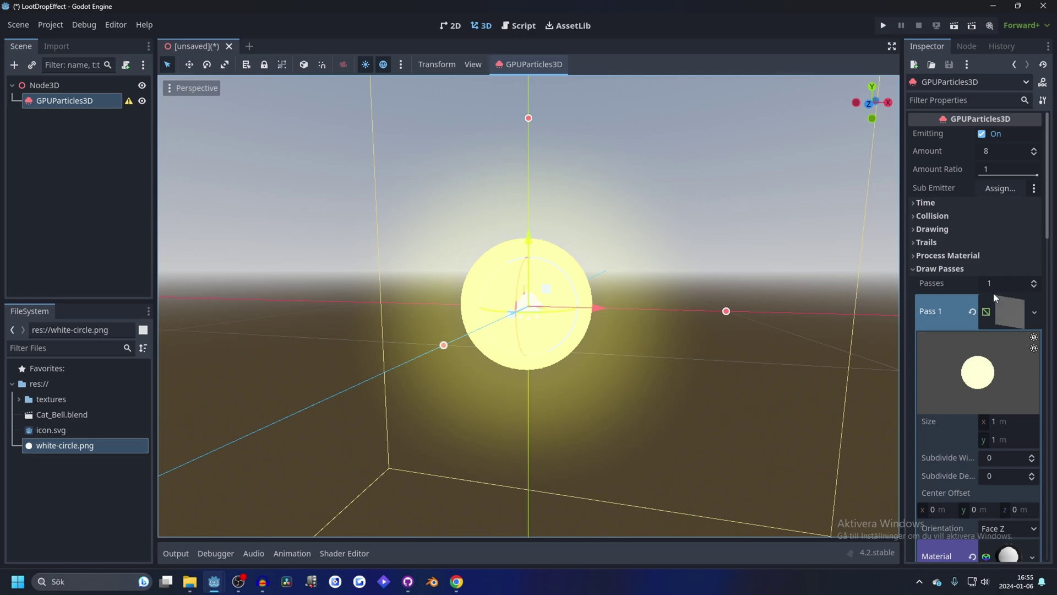
pyautogui.click(946, 255)
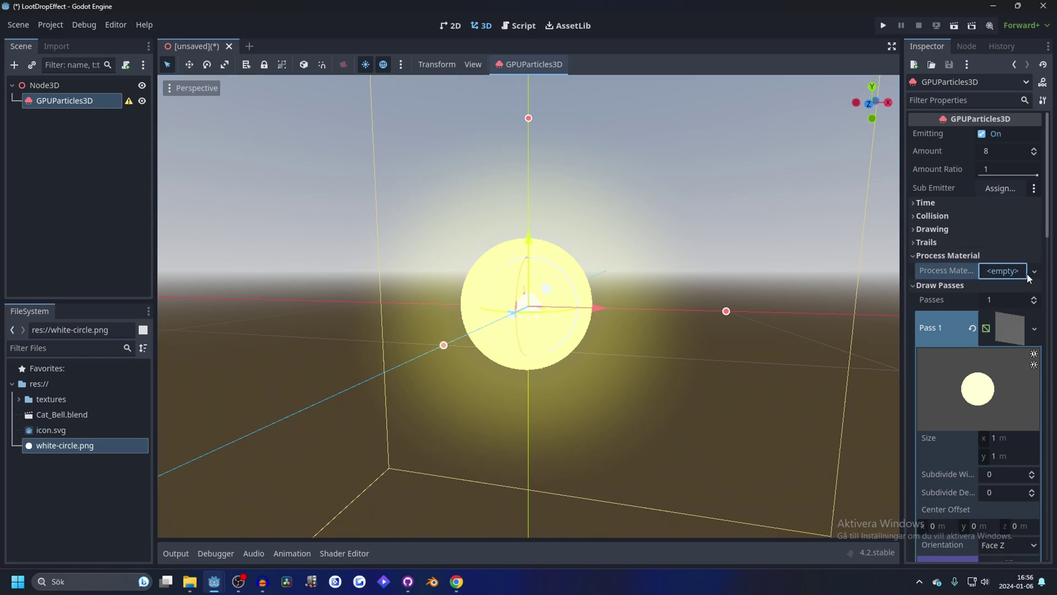
pyautogui.click(1003, 270)
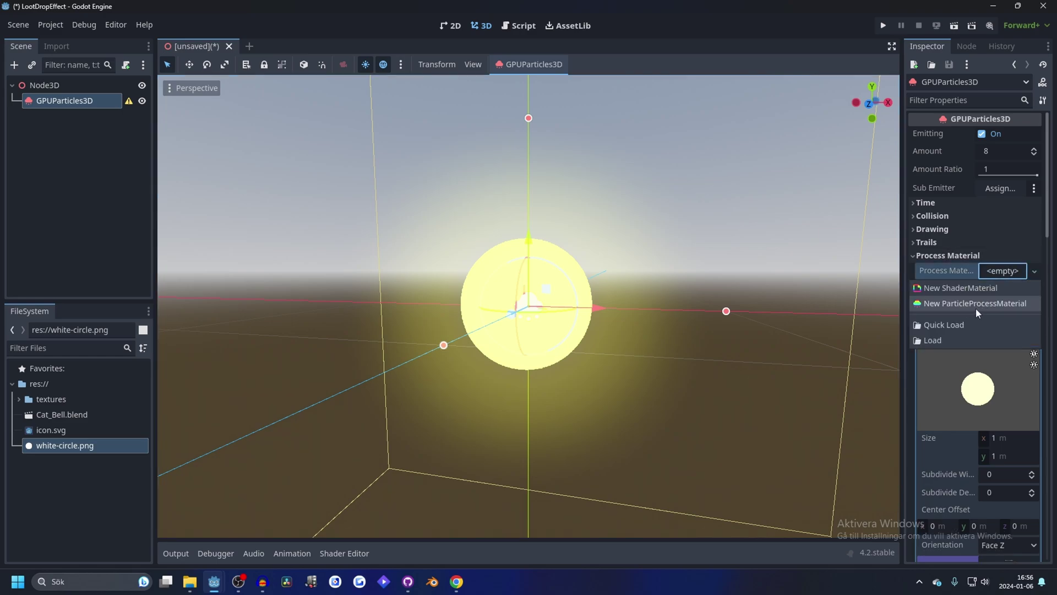
pyautogui.click(1006, 306)
pyautogui.scroll(-4, 981, 348)
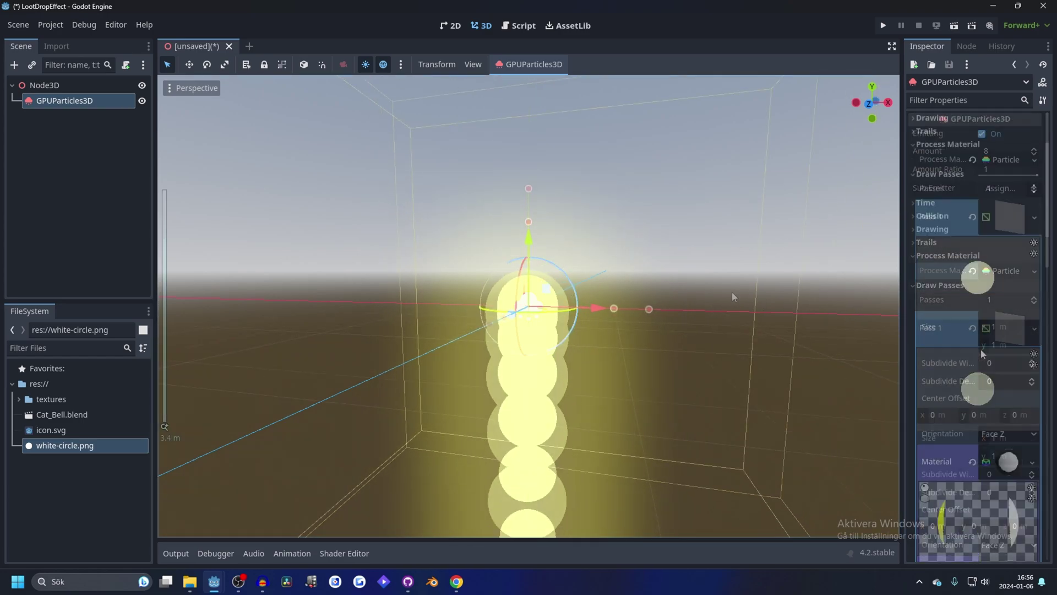
# - Set the spawn Emission Shape to Sphere with a radius of 0.5
pyautogui.click(999, 160)
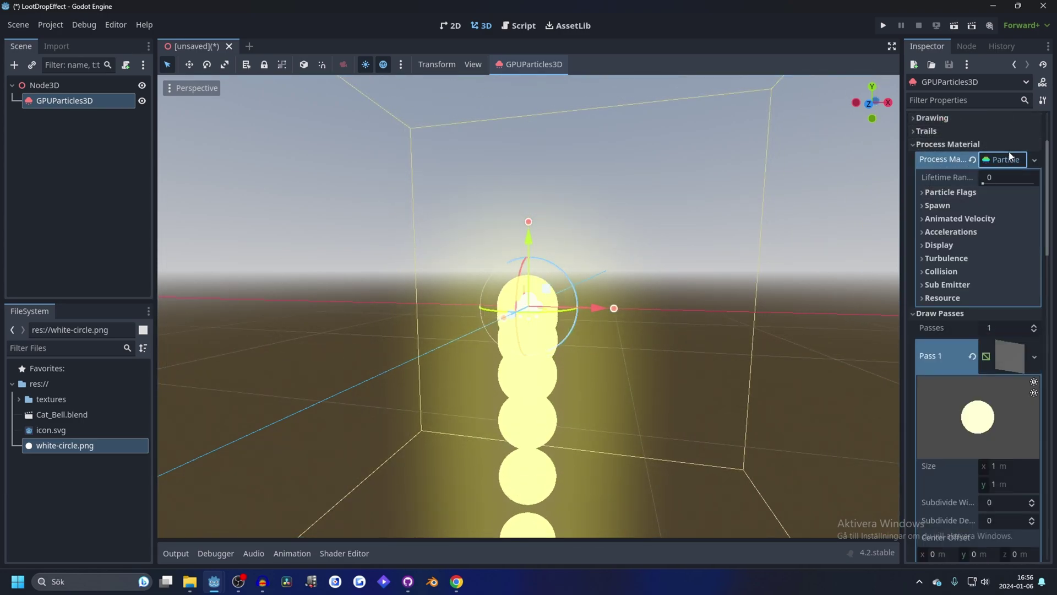
pyautogui.click(951, 205)
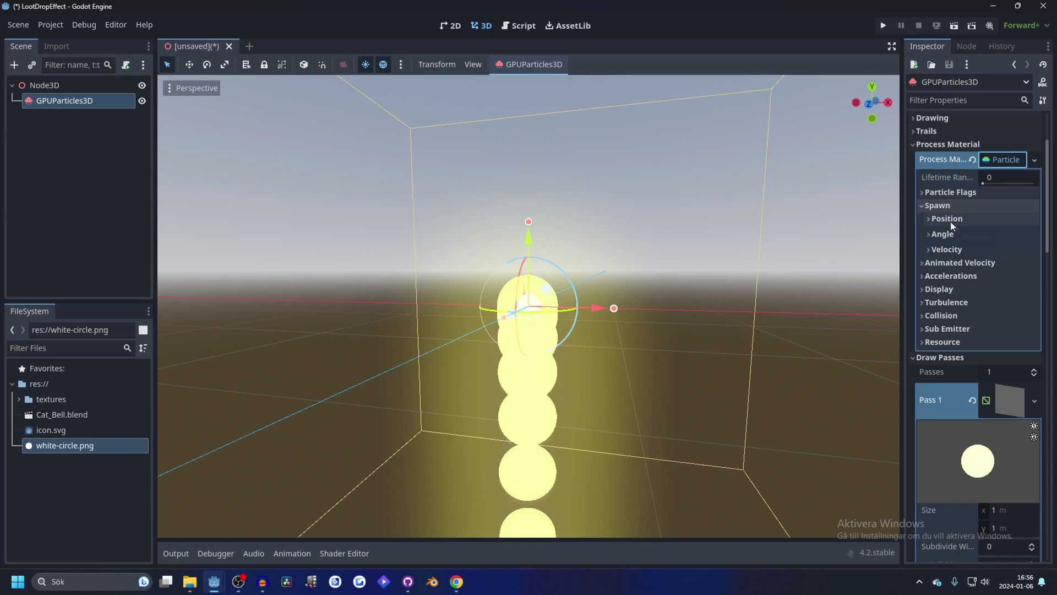
pyautogui.click(954, 219)
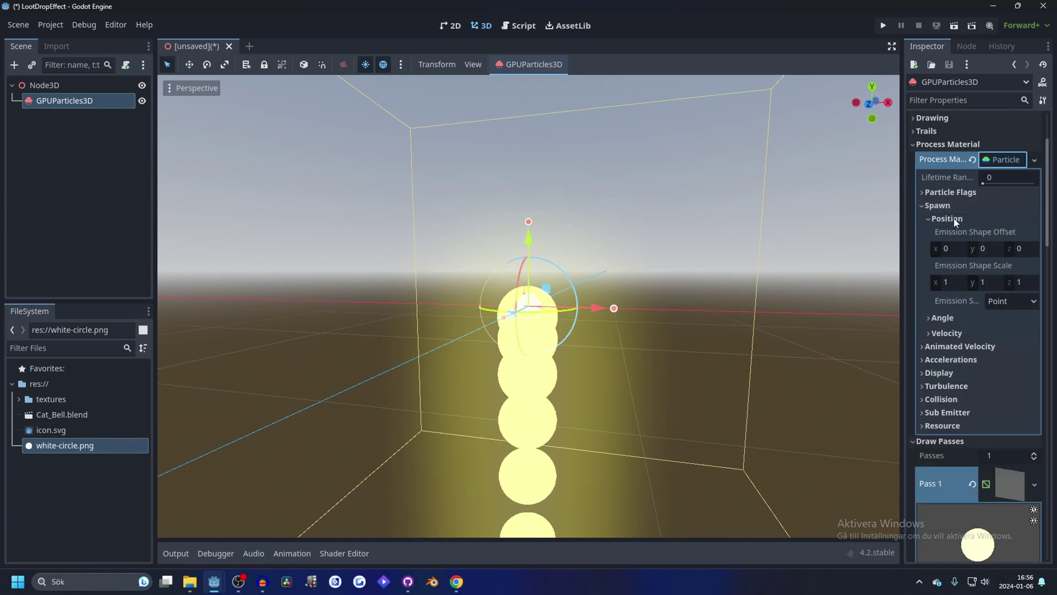
pyautogui.click(1005, 305)
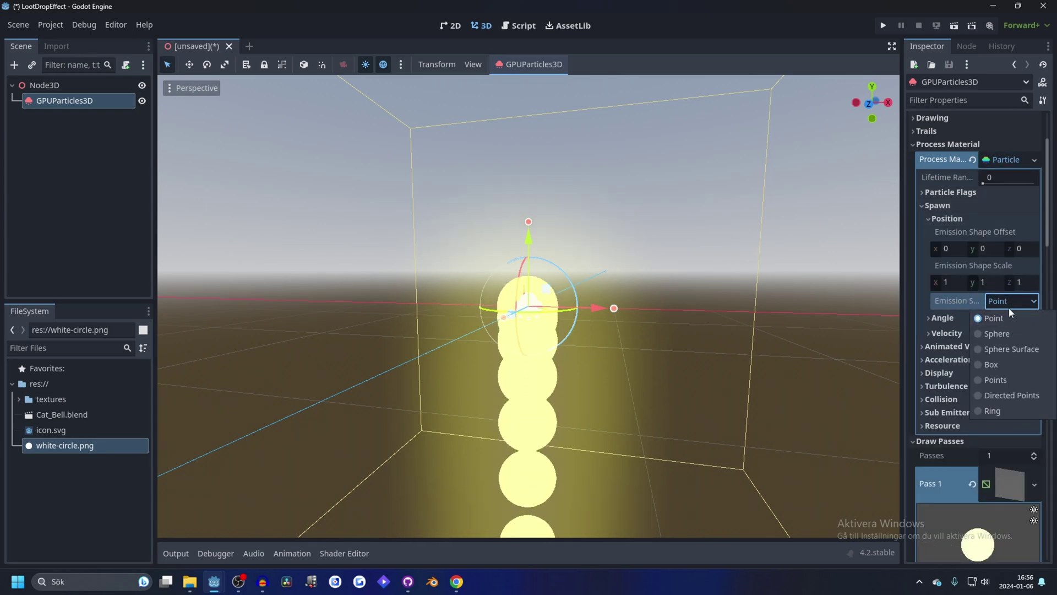
pyautogui.click(997, 333)
pyautogui.click(1009, 318)
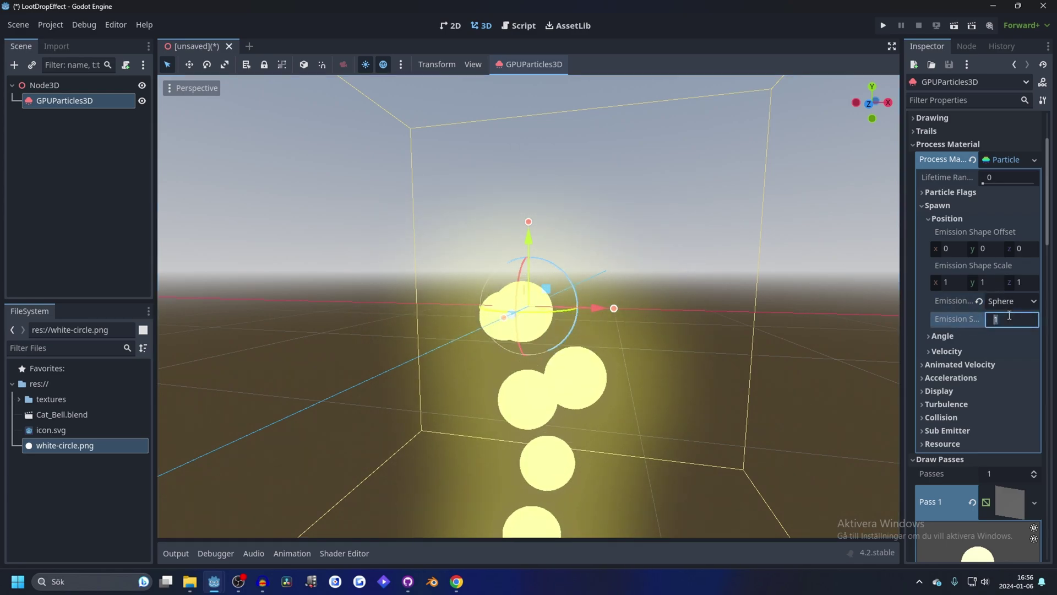
pyautogui.write('0.5')
pyautogui.press('Return')
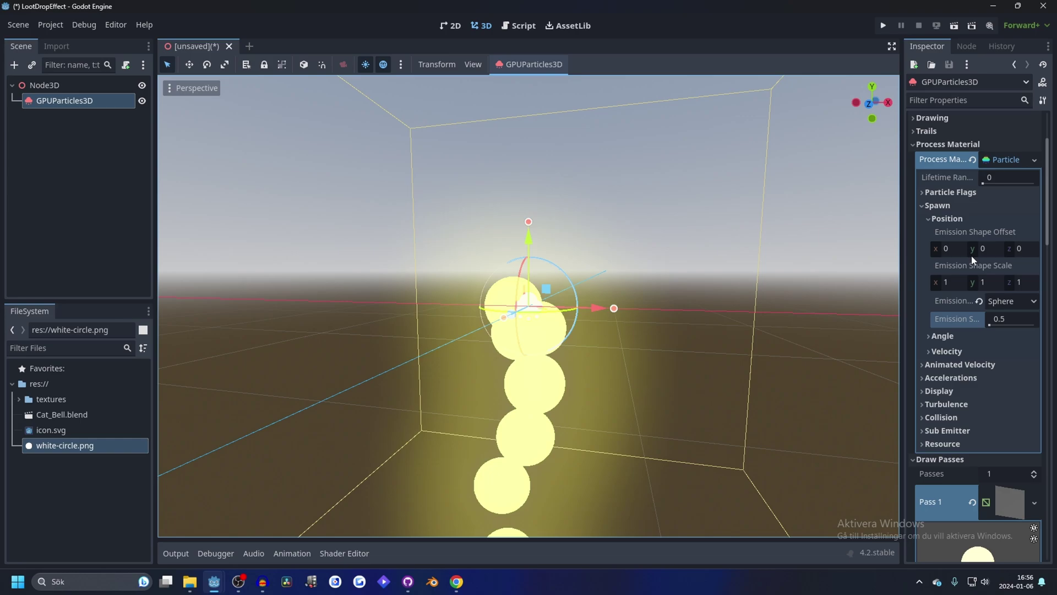
# - Flip the gravity Y from -9.8 to 9.8 by removing the minus sign
pyautogui.scroll(-3, 962, 341)
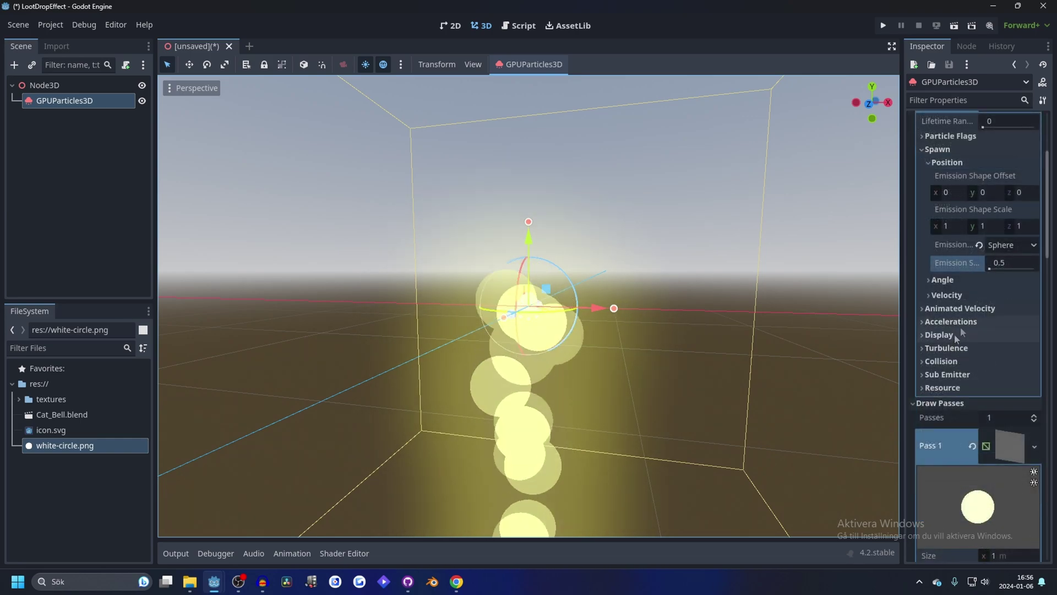
pyautogui.click(946, 322)
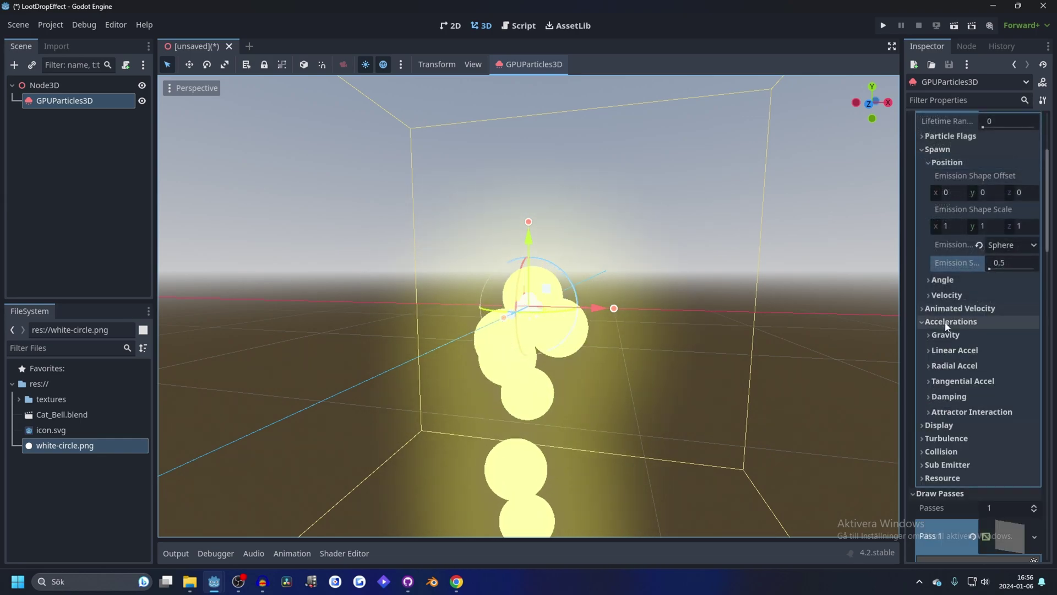
pyautogui.click(947, 335)
pyautogui.click(993, 365)
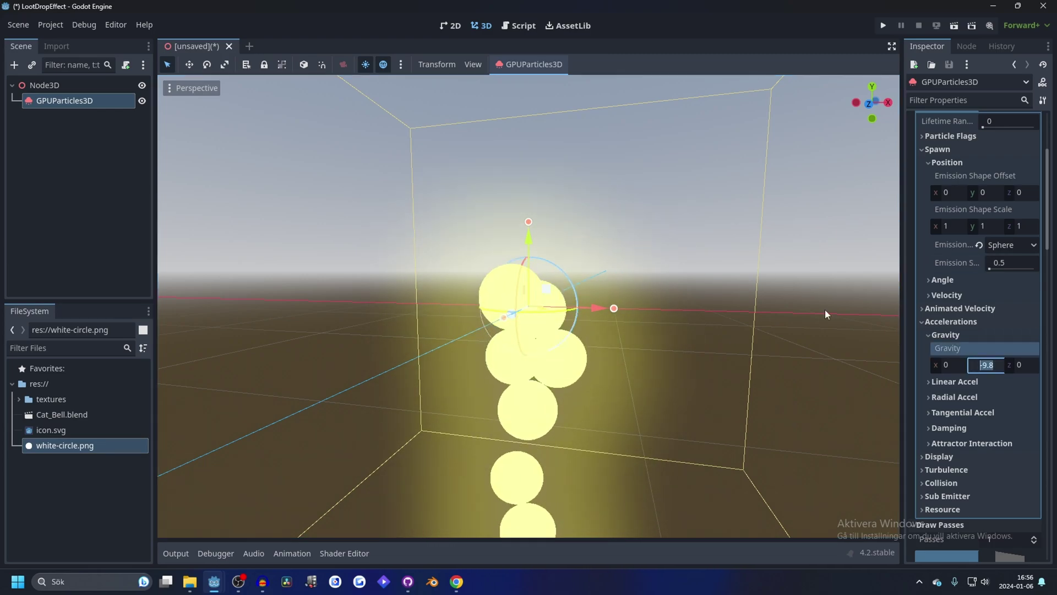
pyautogui.click(987, 366)
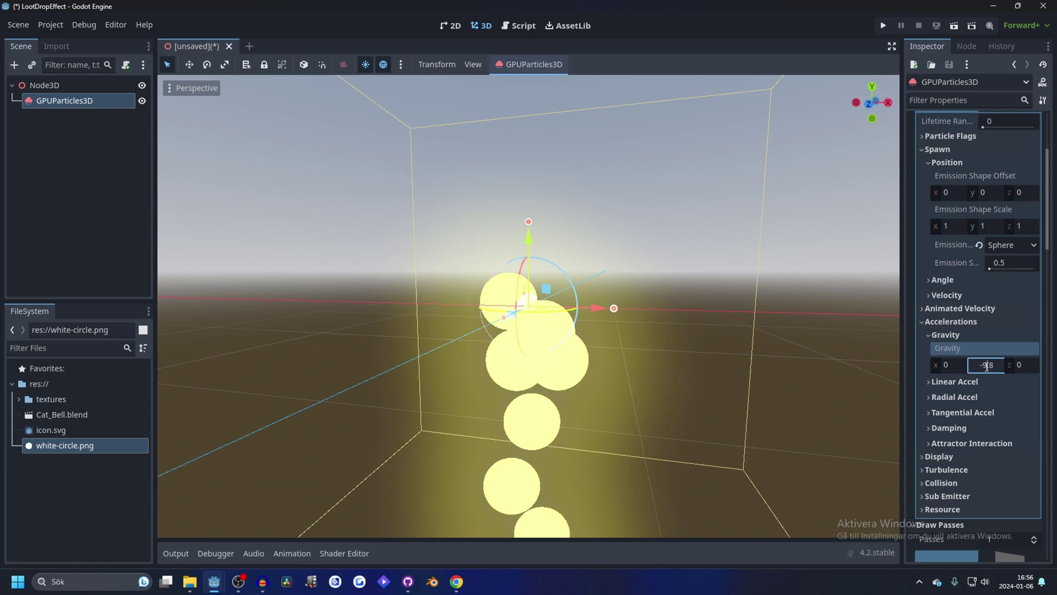
pyautogui.press('Home')
pyautogui.press('Delete')
pyautogui.press('Return')
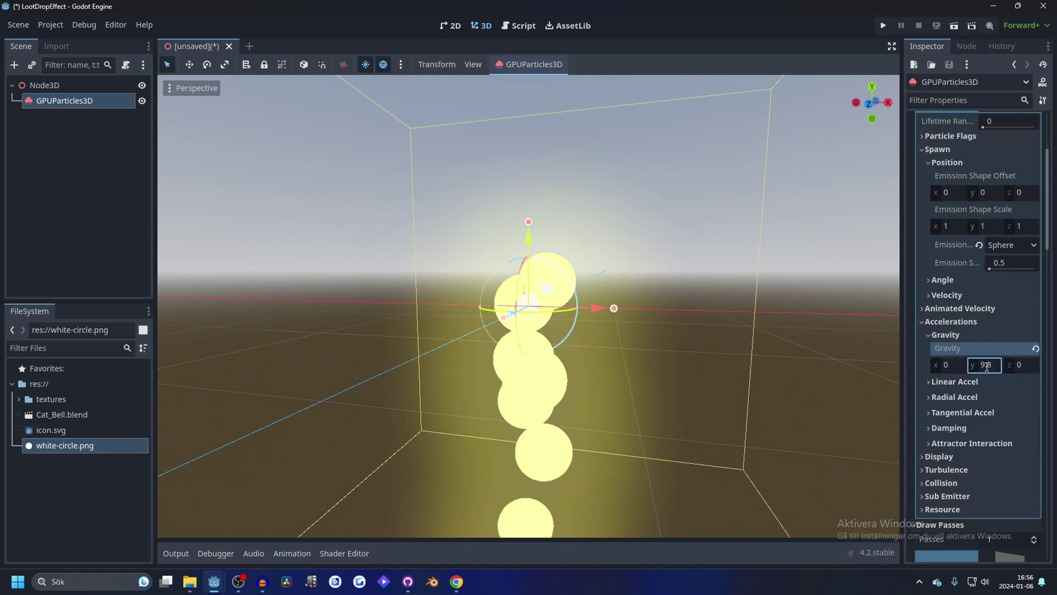
# - Reduce the gravity Y to 1.5 for a gentle upward drift
pyautogui.click(998, 368)
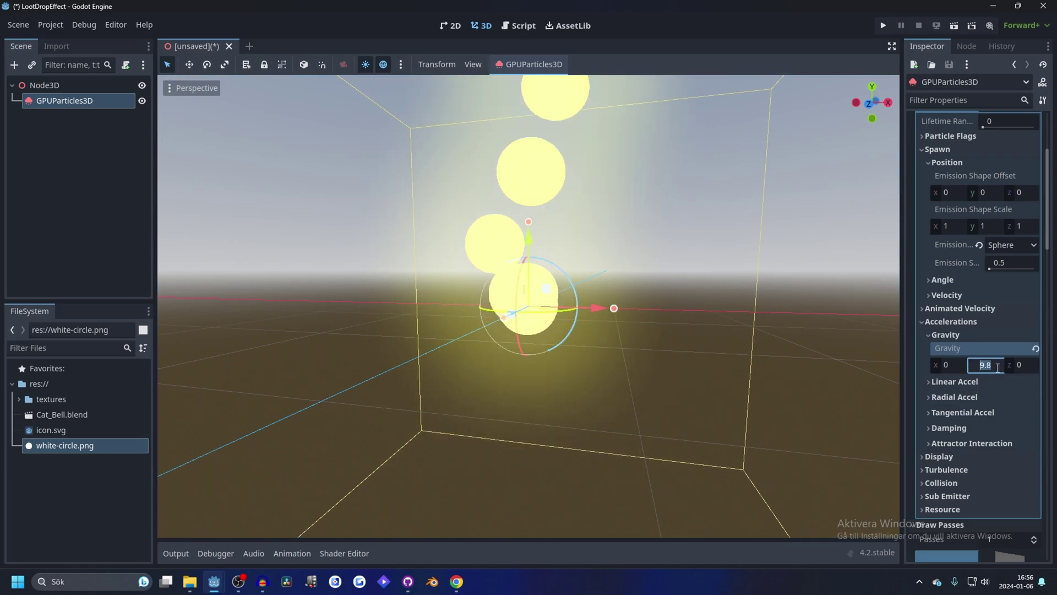
pyautogui.hotkey('shift', 'Tab')
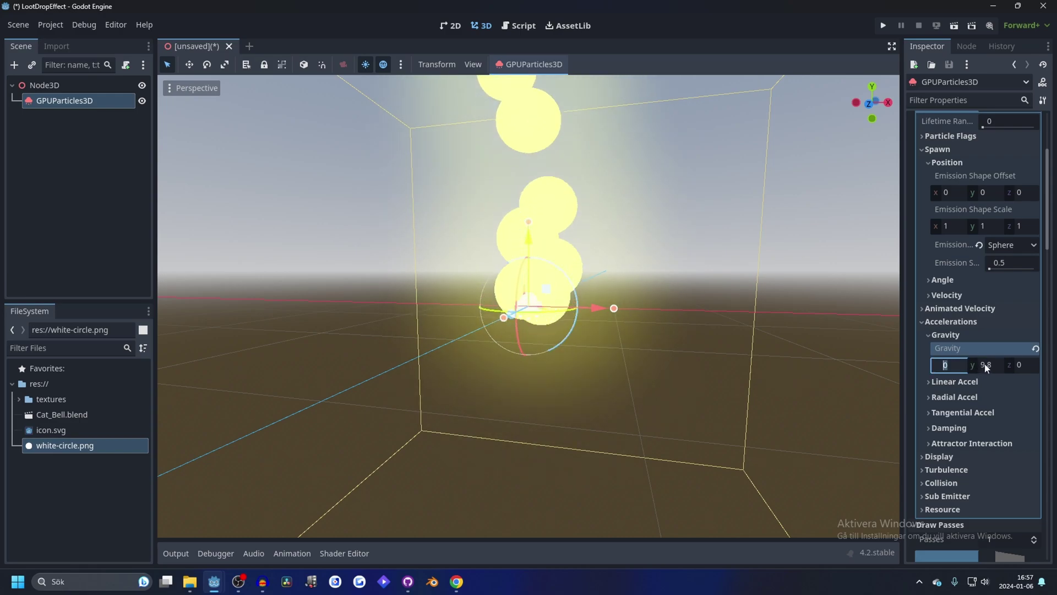
pyautogui.moveTo(987, 368); pyautogui.dragTo(988, 366)
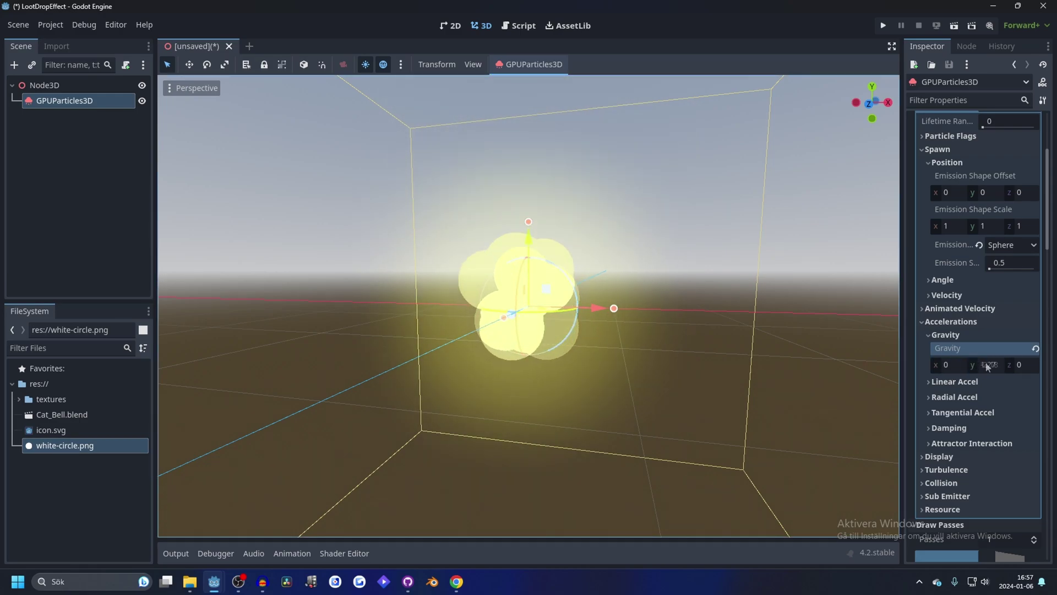
pyautogui.click(989, 367)
pyautogui.write('1')
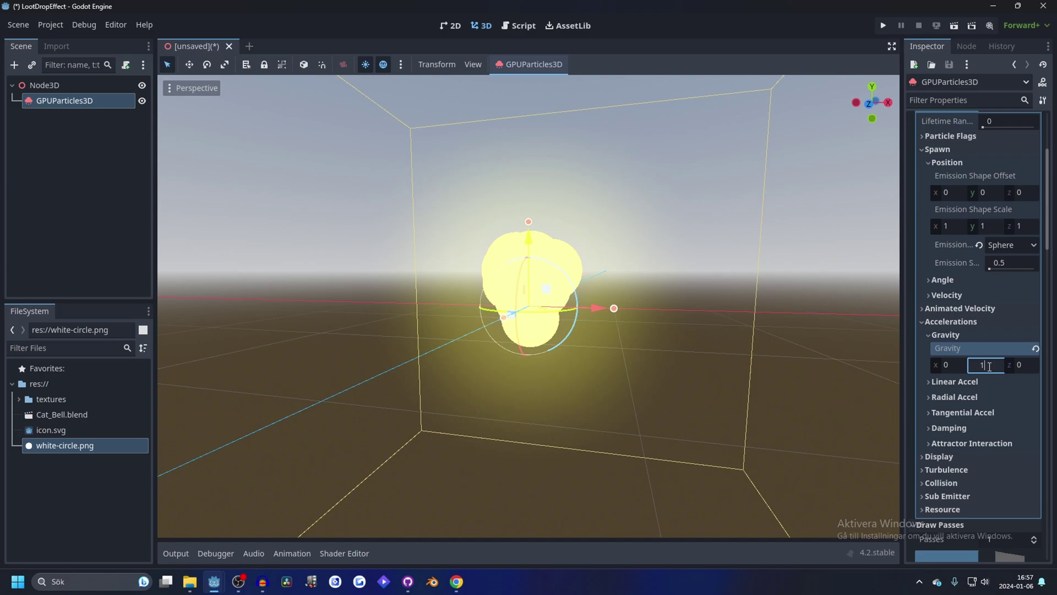
pyautogui.write('.5')
pyautogui.press('Return')
pyautogui.scroll(-3, 987, 369)
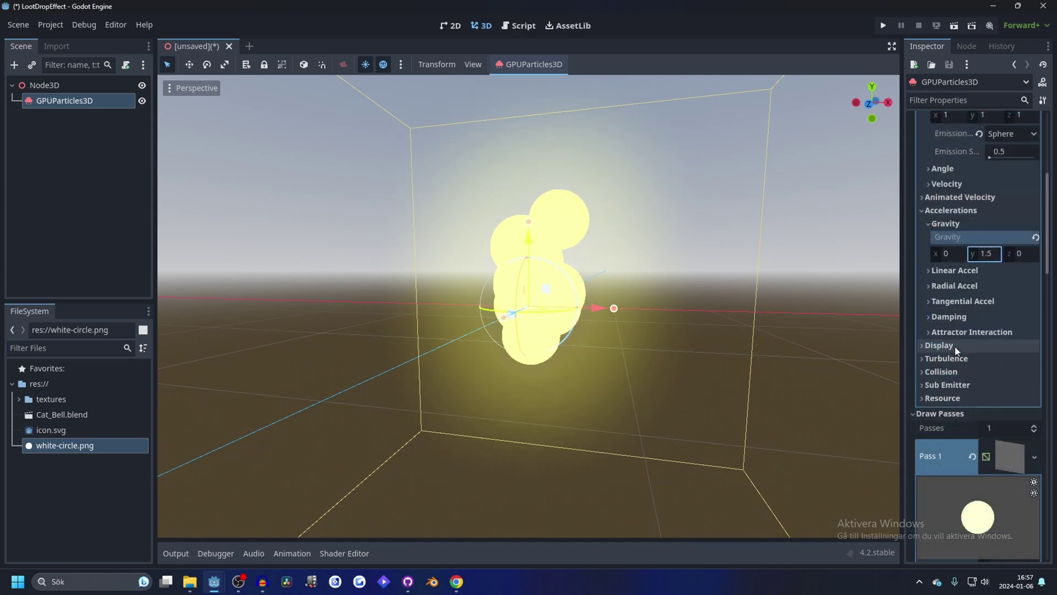
# - Add a scale CurveTexture whose curve falls to 0 at the end of life
pyautogui.click(952, 345)
pyautogui.click(946, 360)
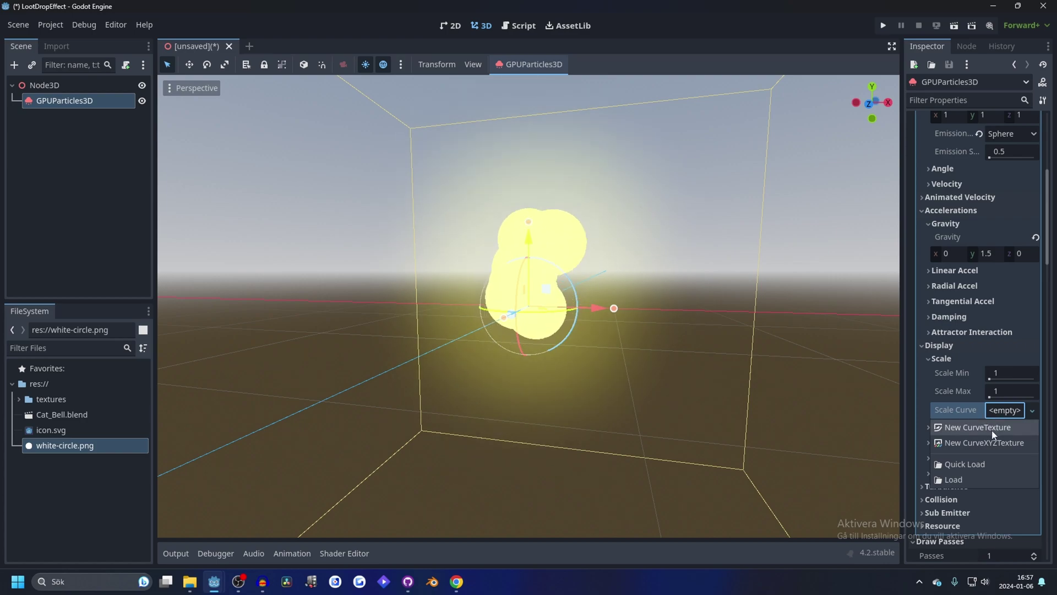
pyautogui.press('Escape')
pyautogui.click(1008, 410)
pyautogui.scroll(-2, 1011, 385)
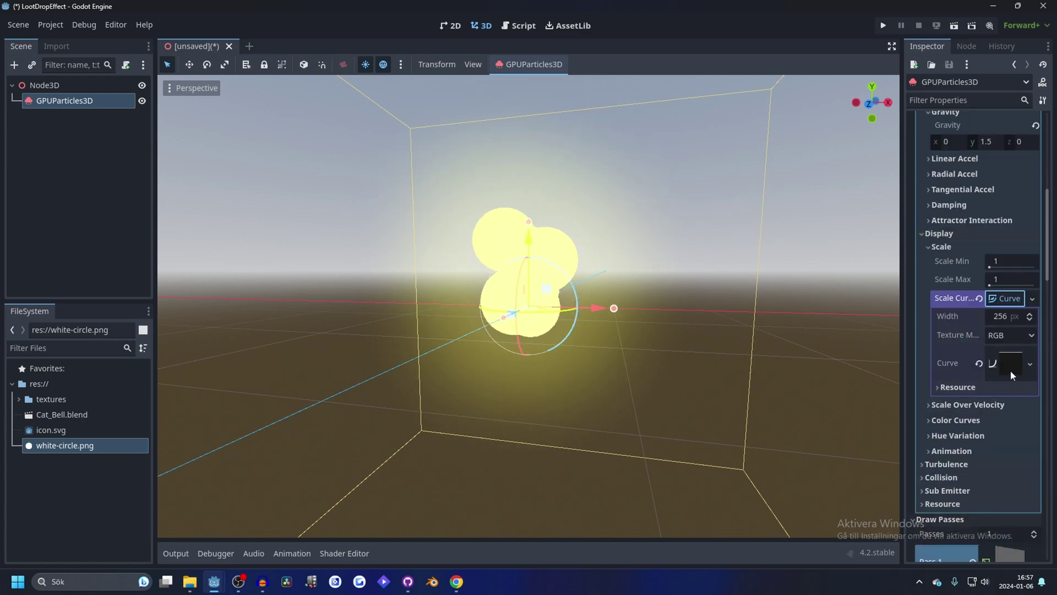
pyautogui.click(1008, 366)
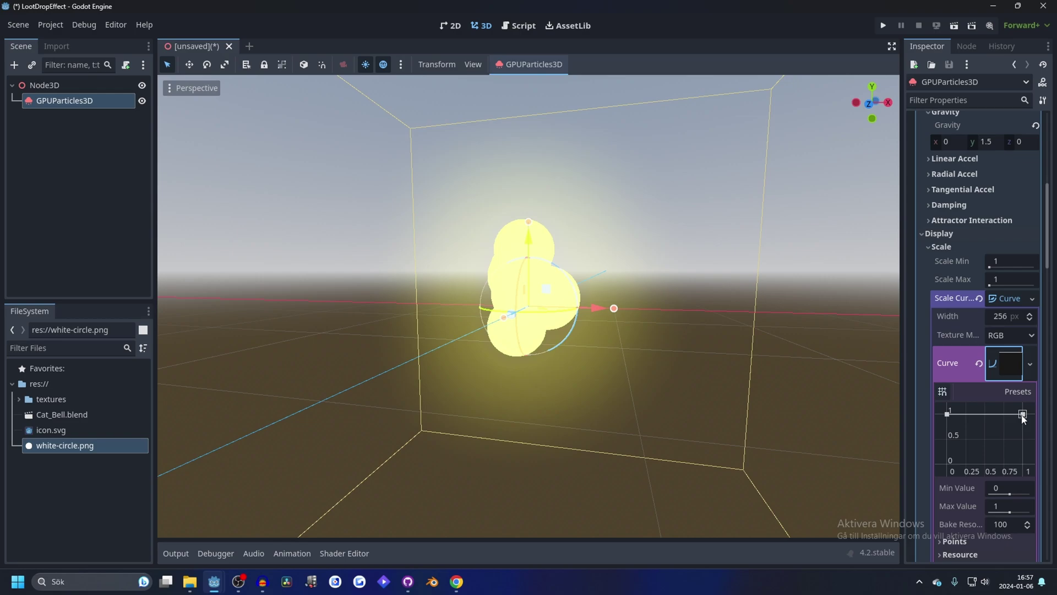
pyautogui.moveTo(1024, 429); pyautogui.dragTo(1023, 465)
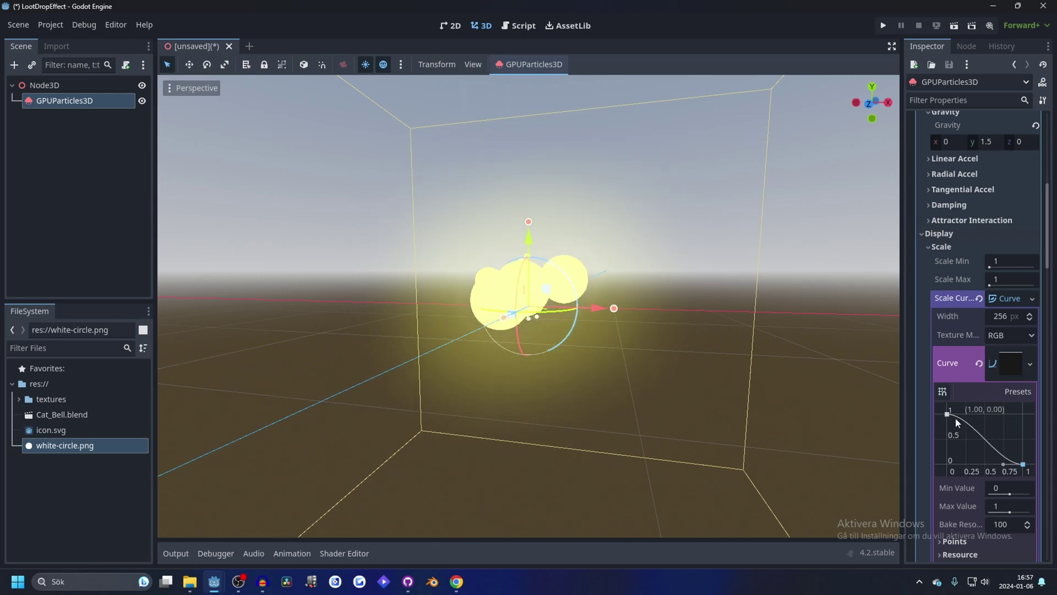
pyautogui.moveTo(947, 414); pyautogui.dragTo(978, 442)
# - Set particle lifetime to 3 s and drag the Cat_Bell.blend model into the scene
pyautogui.scroll(10, 968, 298)
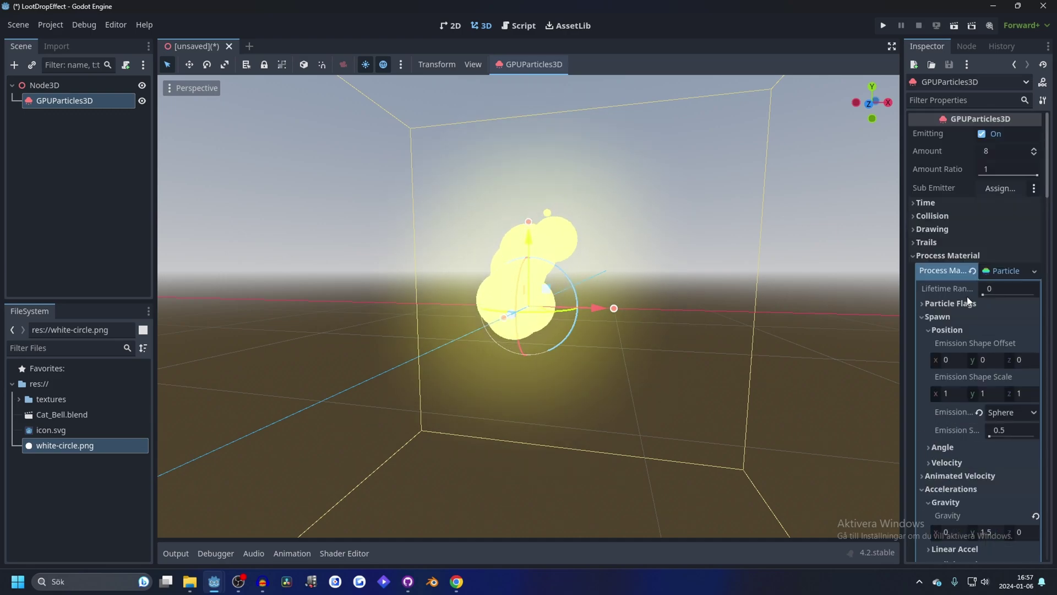
pyautogui.click(931, 204)
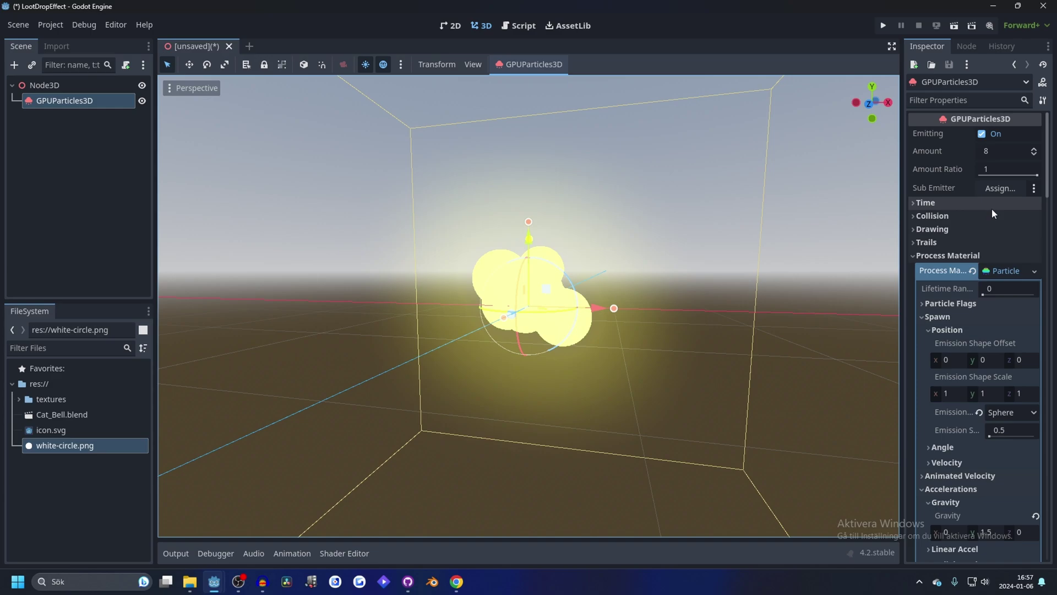
pyautogui.click(1008, 218)
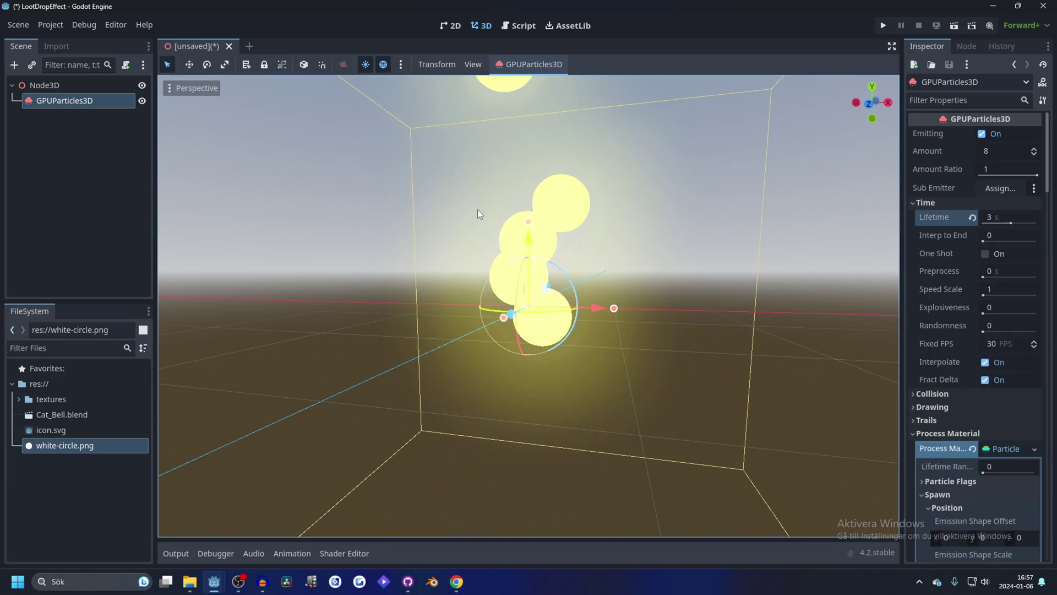
pyautogui.moveTo(55, 416); pyautogui.dragTo(97, 116)
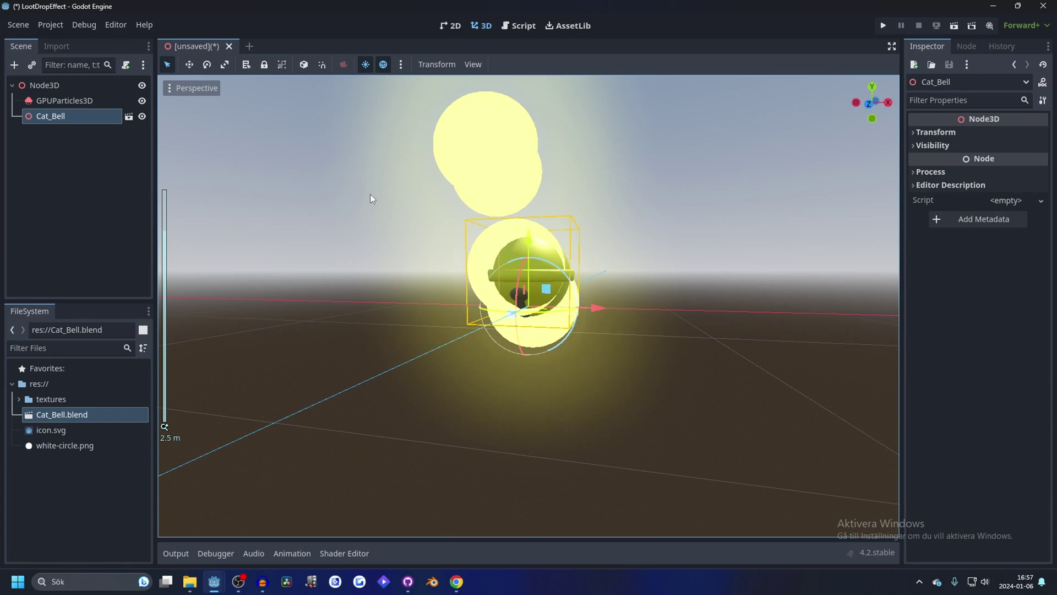
# - Steepen the particles' scale falloff curve and change the lifetime to 2 s
pyautogui.click(64, 101)
pyautogui.scroll(-3, 999, 425)
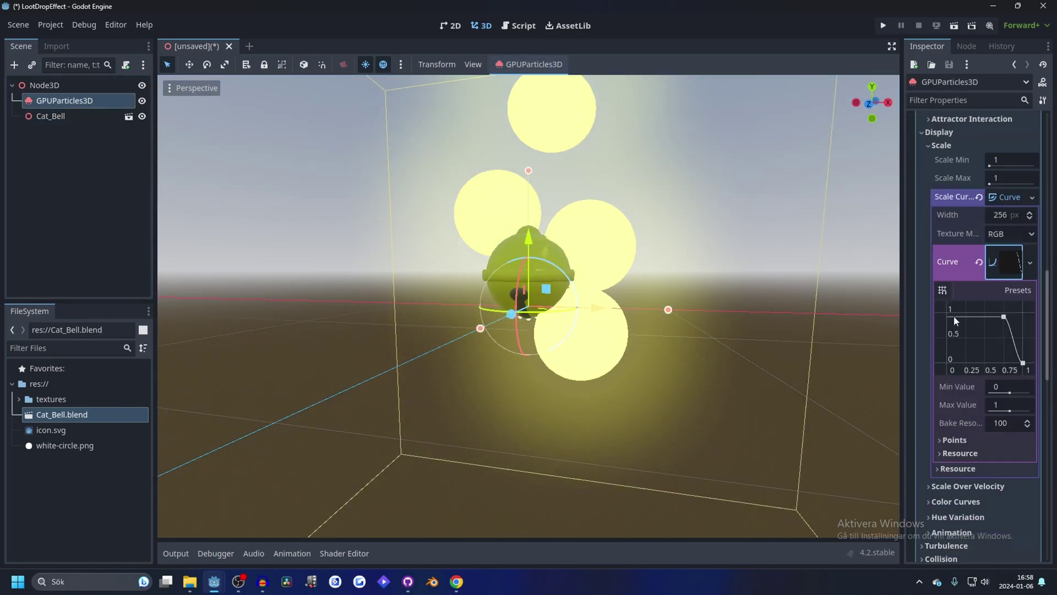
pyautogui.moveTo(1003, 316); pyautogui.dragTo(1018, 356)
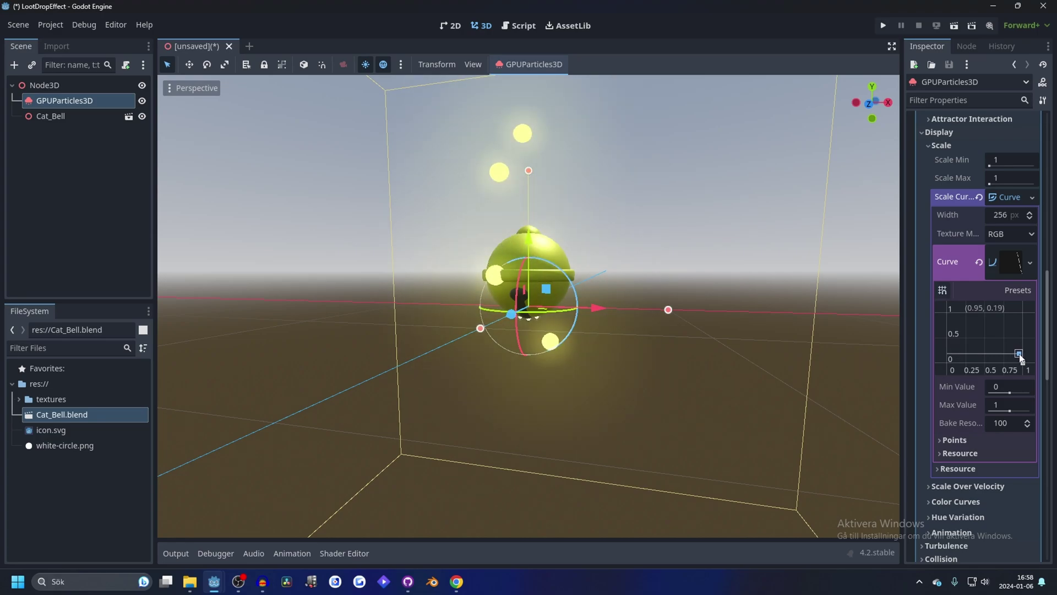
pyautogui.scroll(10, 961, 218)
pyautogui.scroll(3, 961, 218)
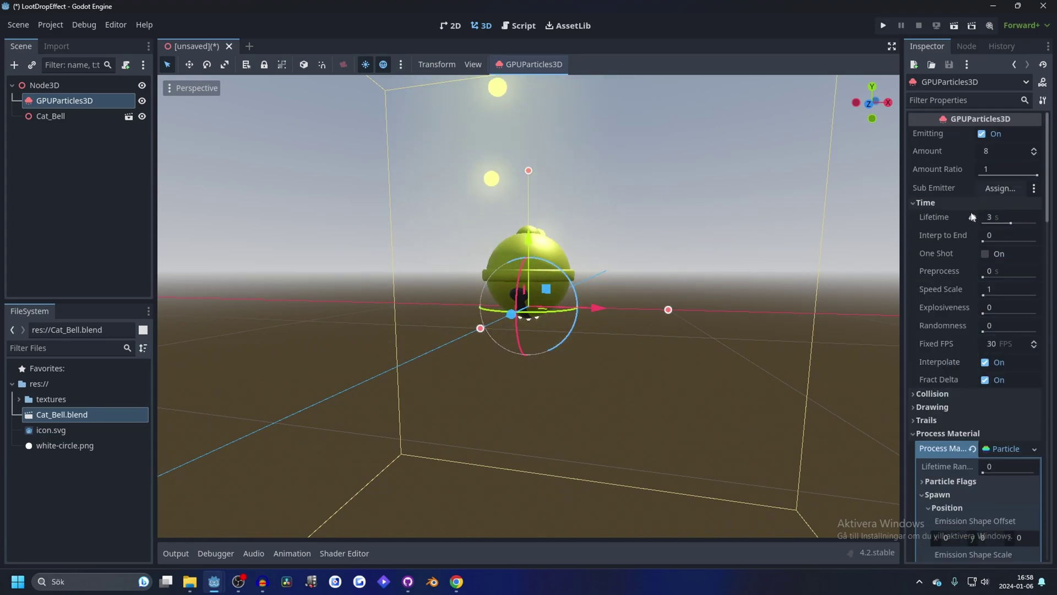
pyautogui.click(1001, 216)
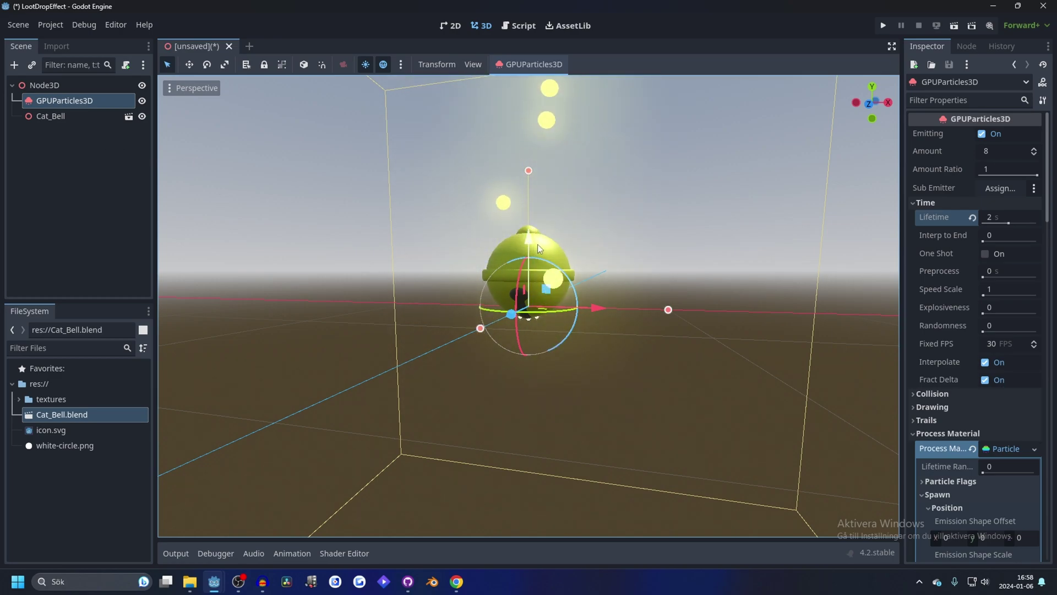
# - Lower the emitter beneath Cat_Bell and reduce gravity Y to 0.41
pyautogui.moveTo(530, 240); pyautogui.dragTo(529, 296)
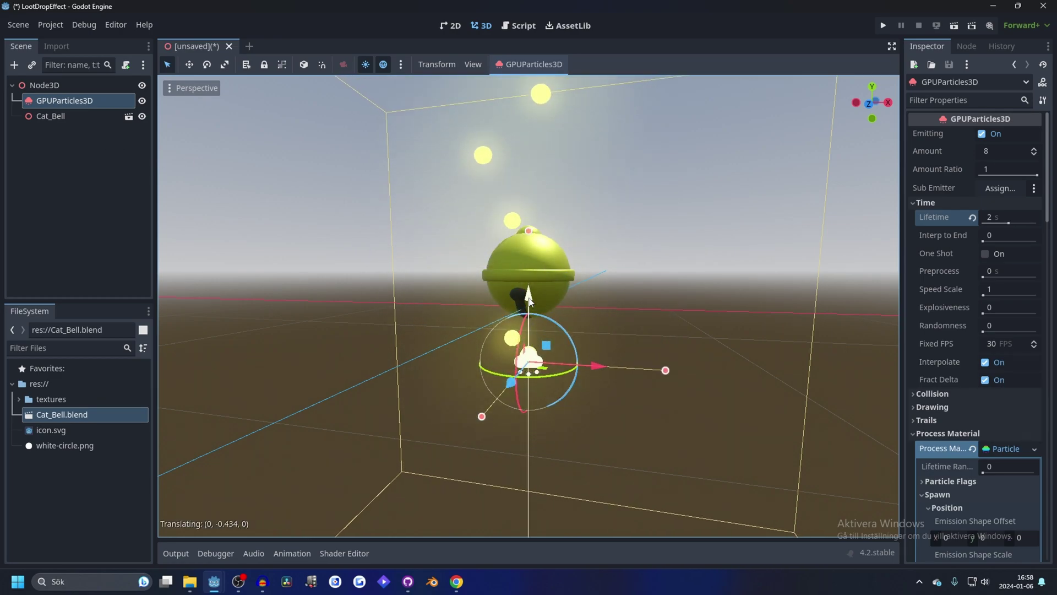
pyautogui.scroll(-3, 694, 235)
pyautogui.scroll(3, 685, 232)
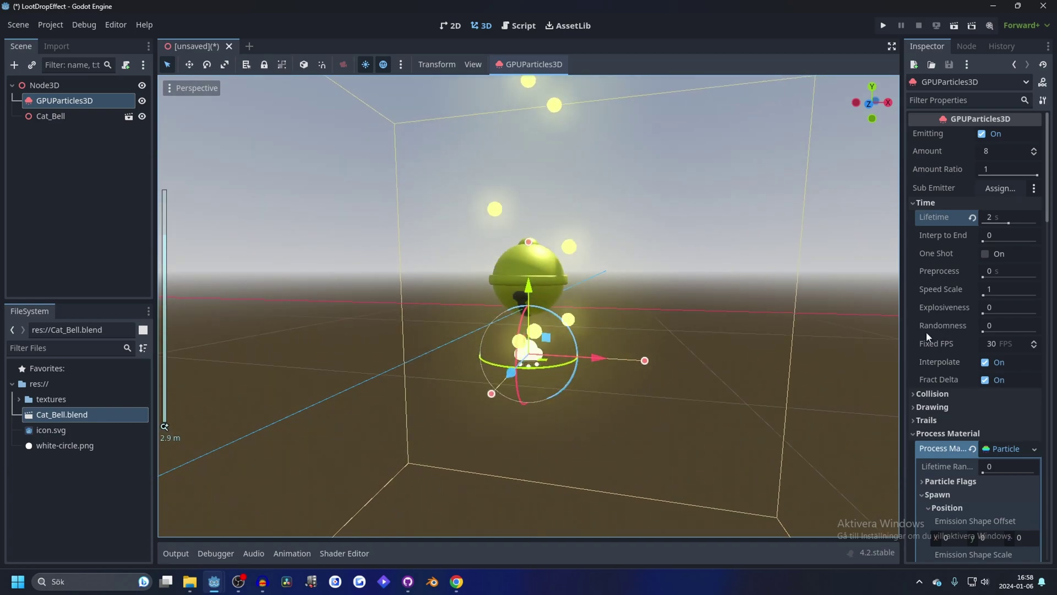
pyautogui.scroll(-5, 978, 369)
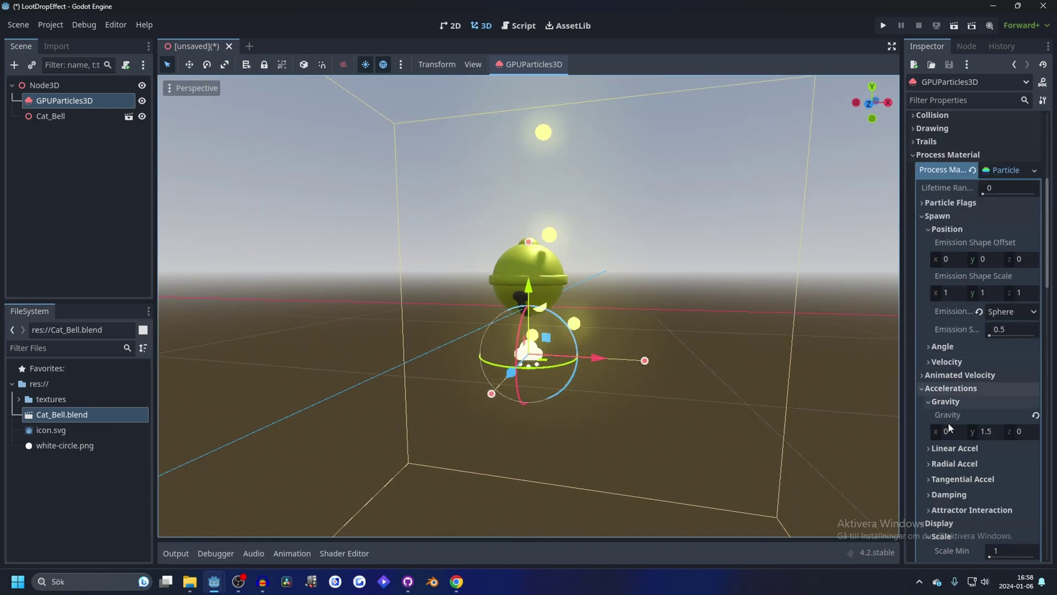
pyautogui.scroll(-2, 948, 422)
pyautogui.moveTo(996, 376); pyautogui.dragTo(970, 377)
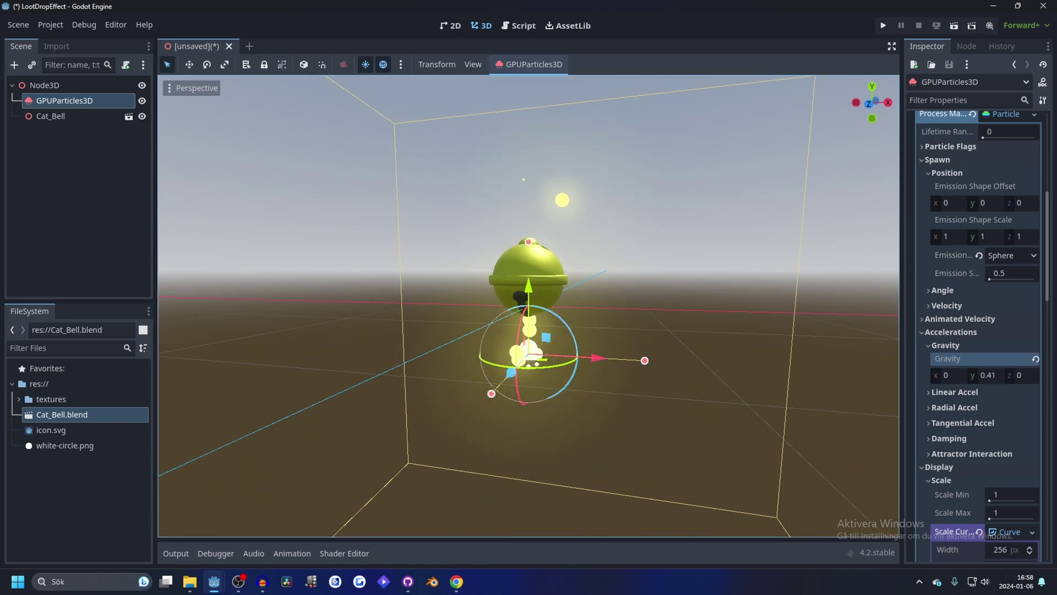
# - Set gravity Y to 0.5 and raise the emitter along Y
pyautogui.click(996, 377)
pyautogui.write('0.5')
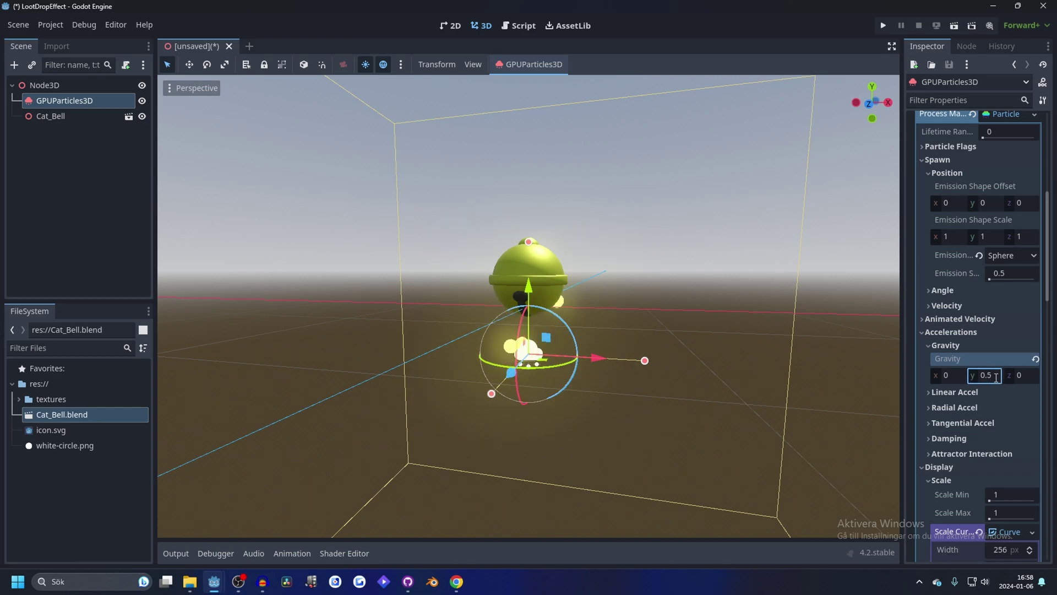
pyautogui.press('Return')
pyautogui.moveTo(529, 287); pyautogui.dragTo(530, 260)
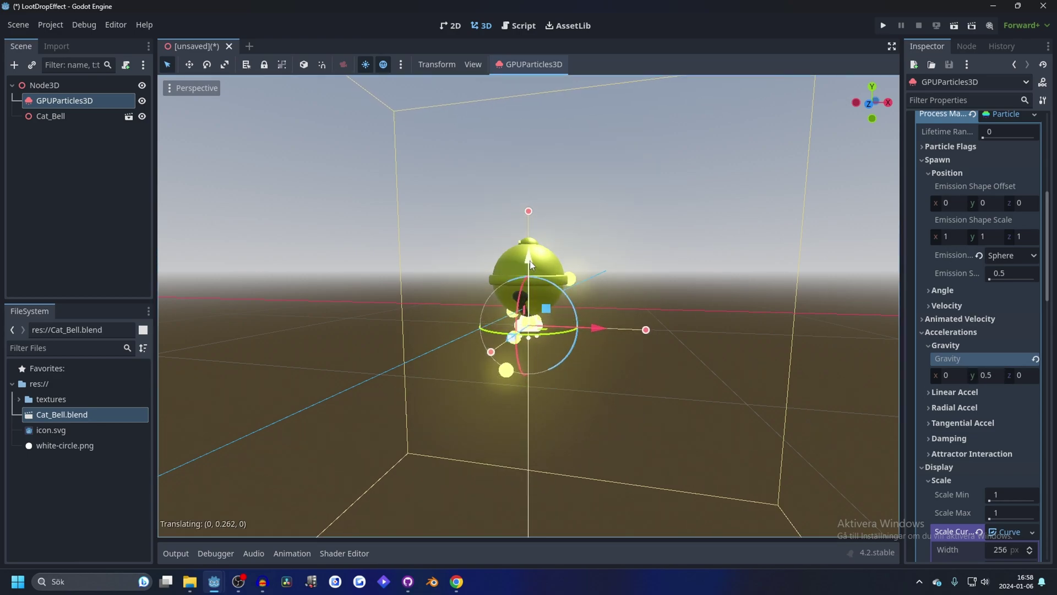
# - Set particle lifetime to 3 s and nudge the emitter slightly down
pyautogui.scroll(6, 983, 243)
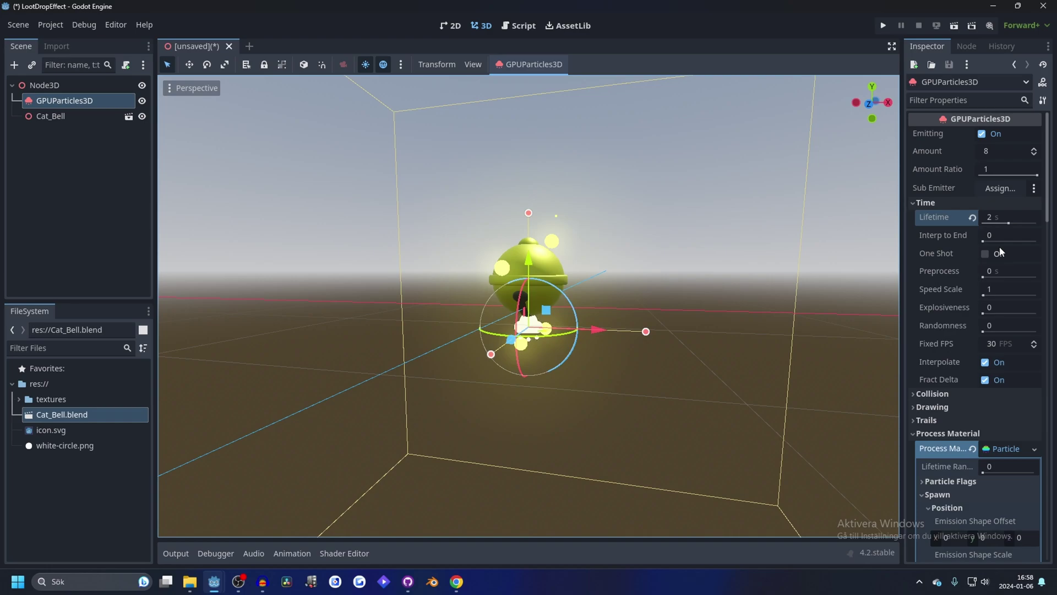
pyautogui.click(994, 219)
pyautogui.write('3')
pyautogui.press('Return')
pyautogui.moveTo(501, 286); pyautogui.dragTo(502, 298)
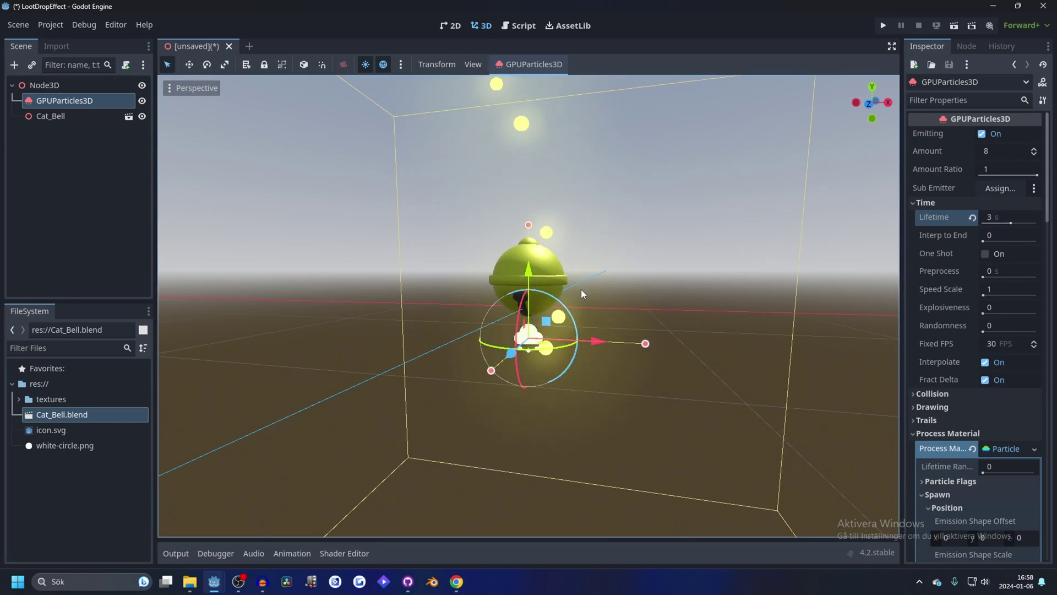
pyautogui.scroll(-5, 958, 344)
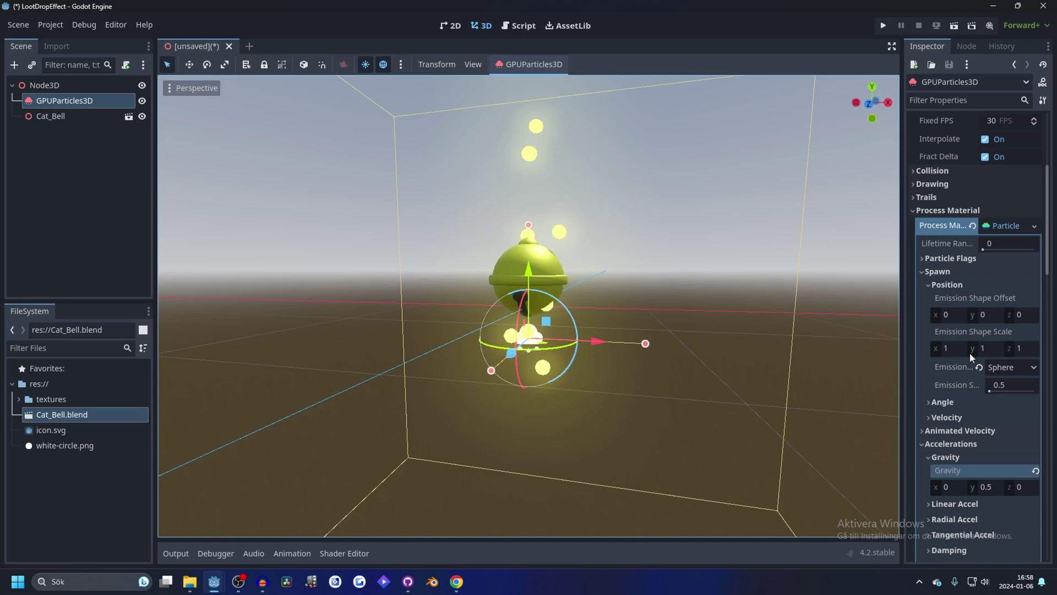
# - Widen the emission sphere radius to 0.7, trying 0.6 first
pyautogui.click(1009, 382)
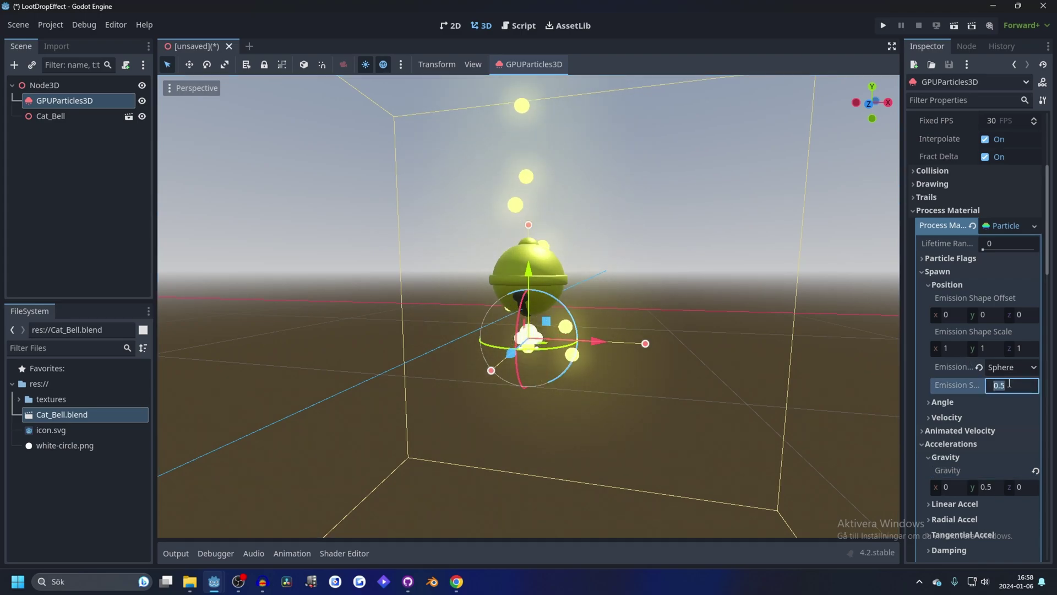
pyautogui.write('0.6')
pyautogui.press('Return')
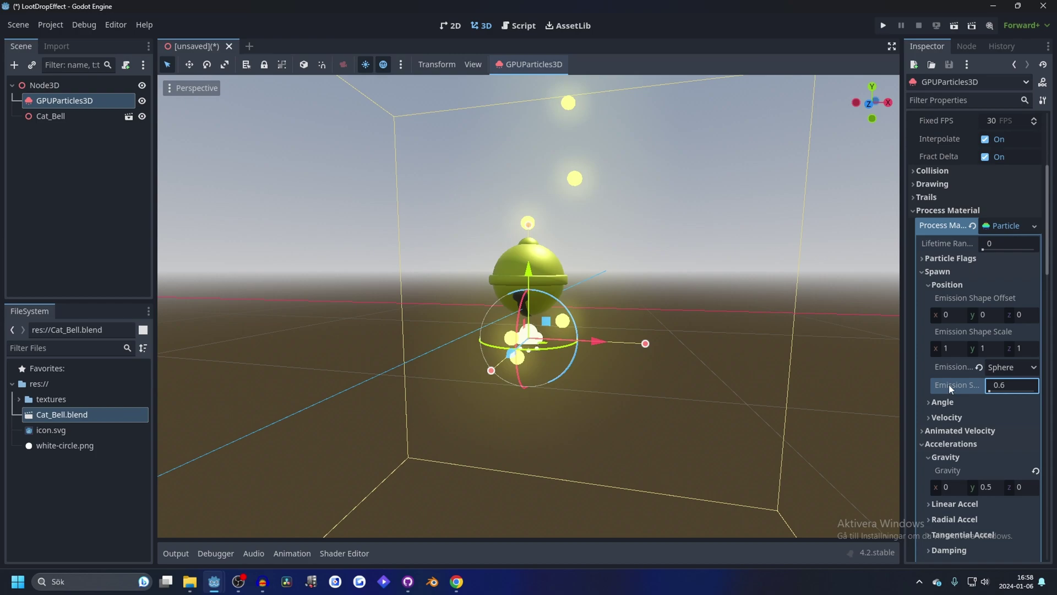
pyautogui.moveTo(688, 297); pyautogui.dragTo(646, 234, button='middle')
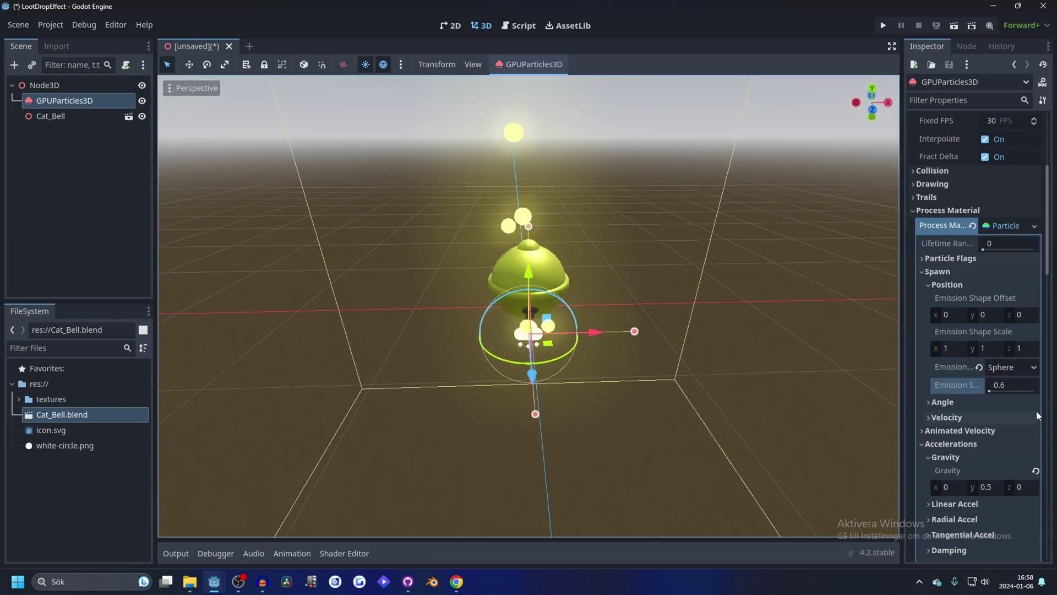
pyautogui.click(1012, 385)
pyautogui.write('0.7')
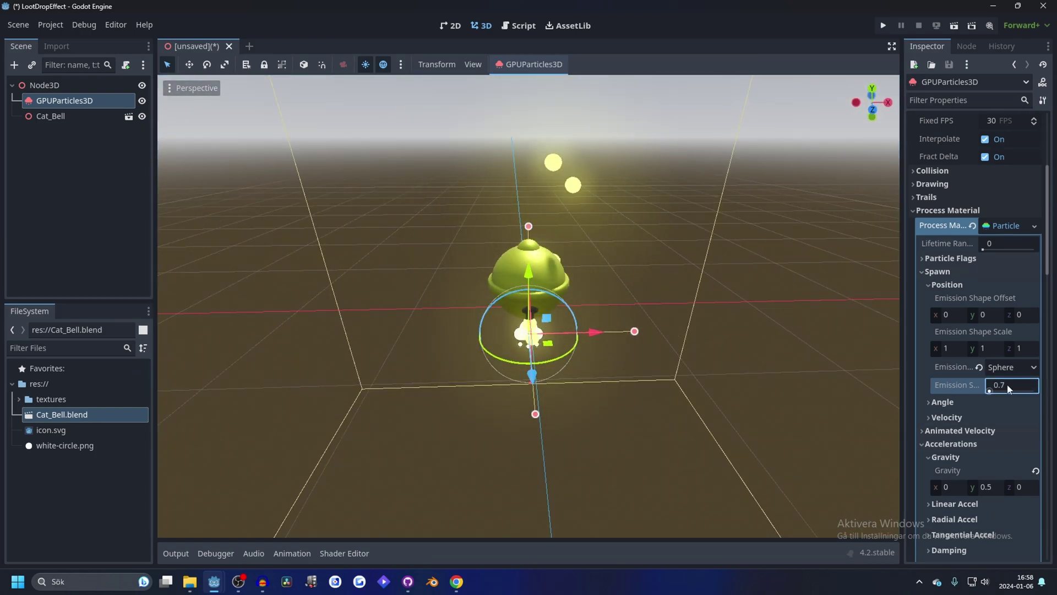
pyautogui.press('Return')
pyautogui.moveTo(793, 284); pyautogui.dragTo(817, 255, button='middle')
# - Raise the particle amount to 15 and the randomness to 1
pyautogui.scroll(5, 1013, 236)
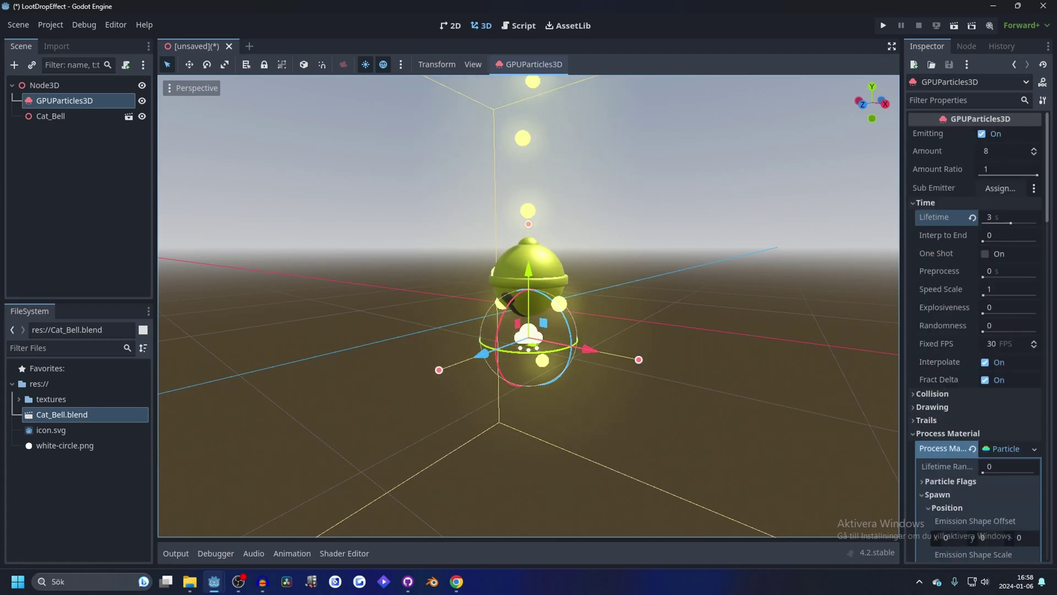
pyautogui.click(1007, 152)
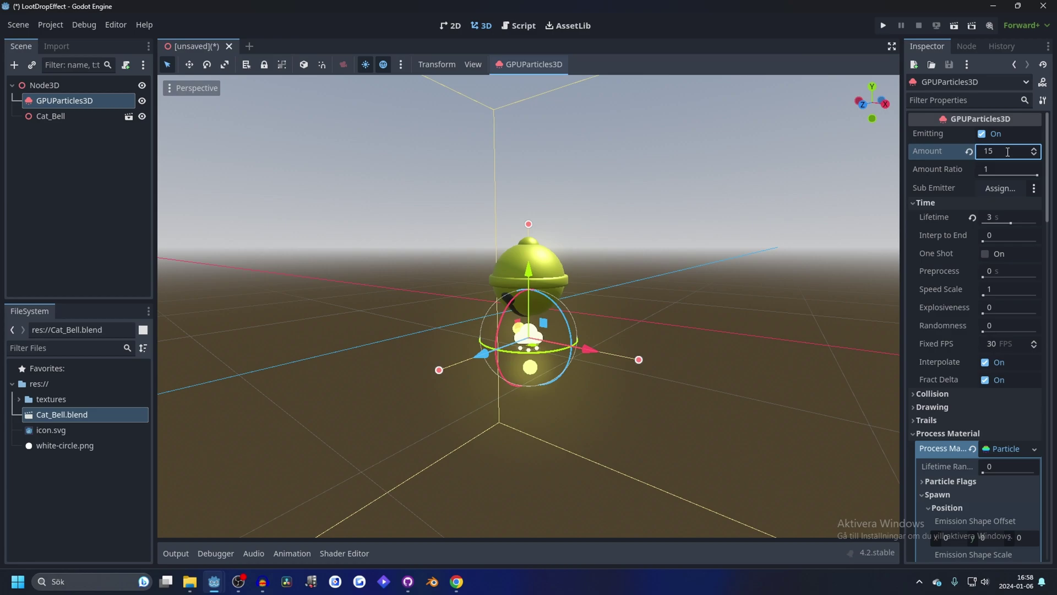
pyautogui.press('Return')
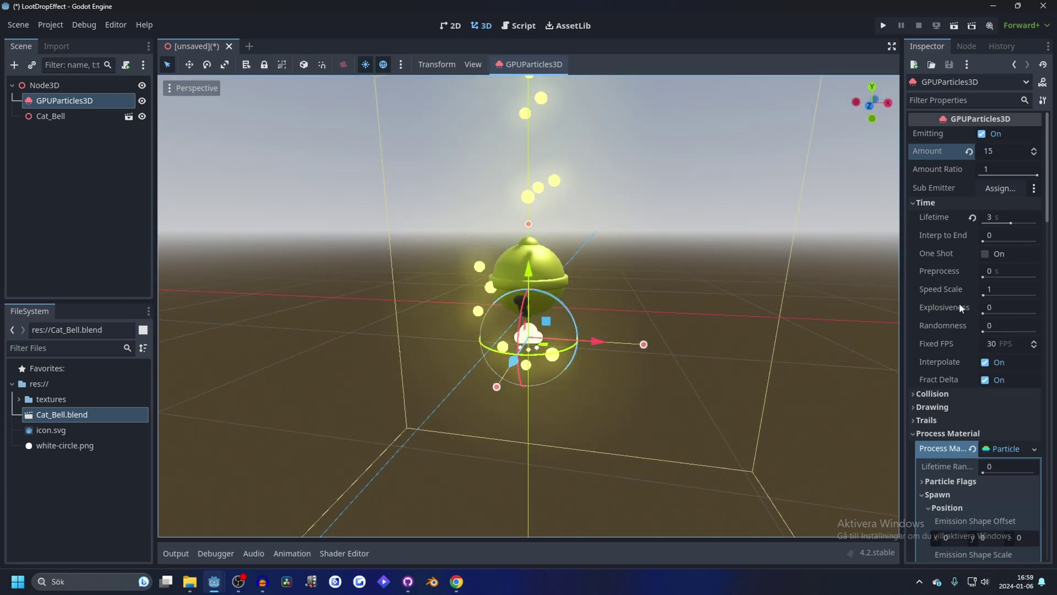
pyautogui.click(1000, 326)
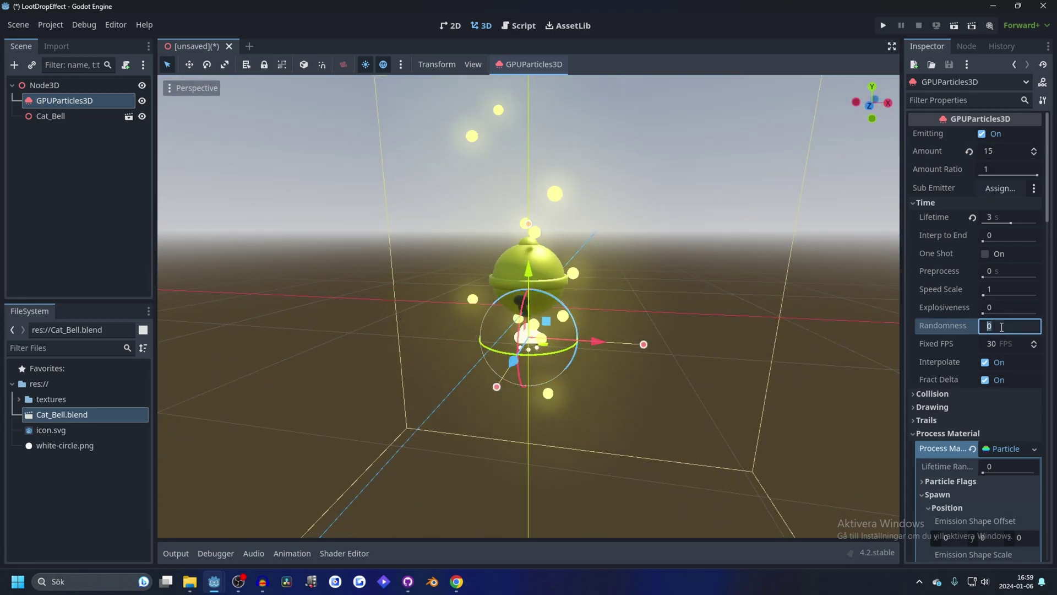
pyautogui.write('0.5')
pyautogui.press('Return')
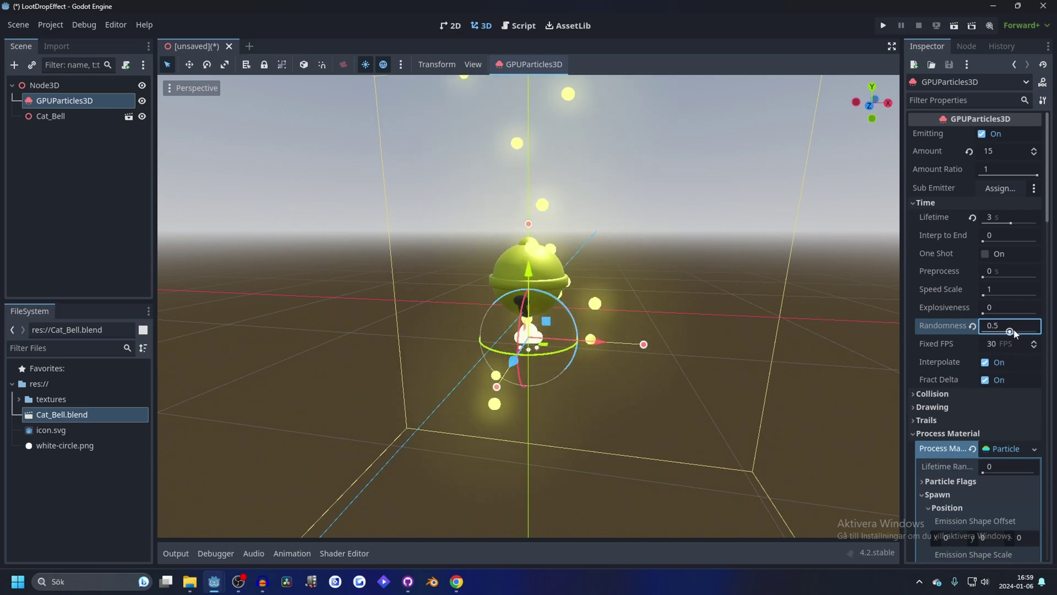
pyautogui.moveTo(1010, 332); pyautogui.dragTo(1037, 331)
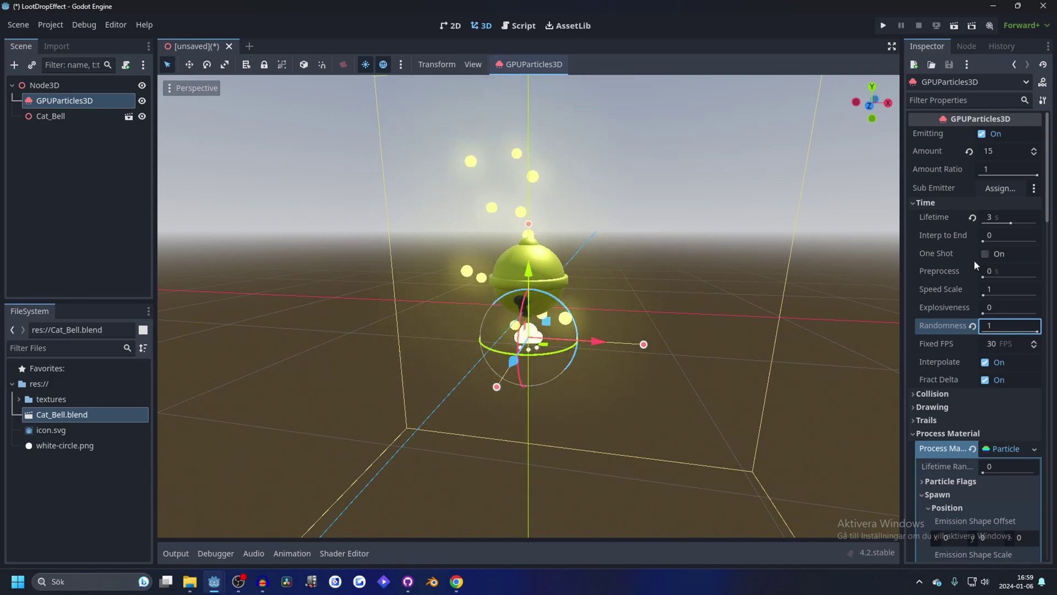
# - Set the particle lifetime to 2 s
pyautogui.click(1008, 217)
pyautogui.write('2')
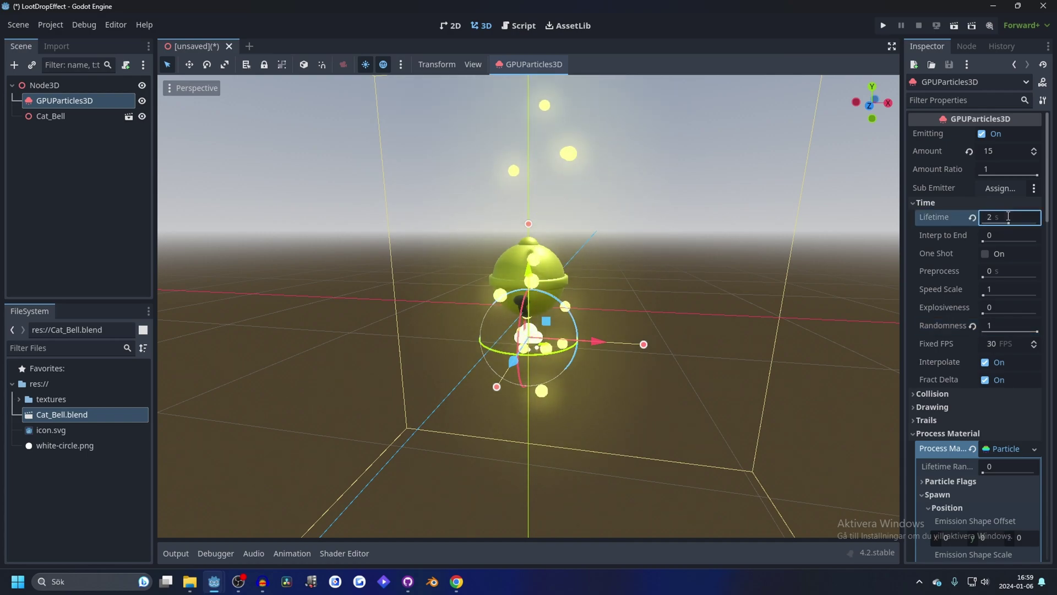
pyautogui.press('Return')
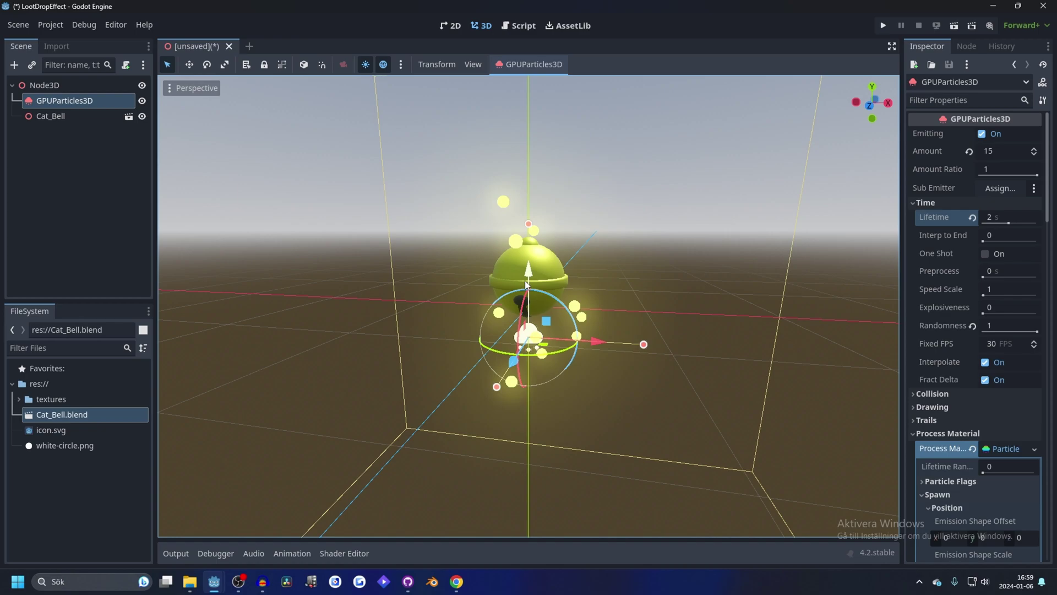
# - Nudge the particle emitter slightly up along Y, then deselect it
pyautogui.moveTo(663, 229); pyautogui.dragTo(611, 235, button='middle')
pyautogui.moveTo(528, 273); pyautogui.dragTo(527, 268)
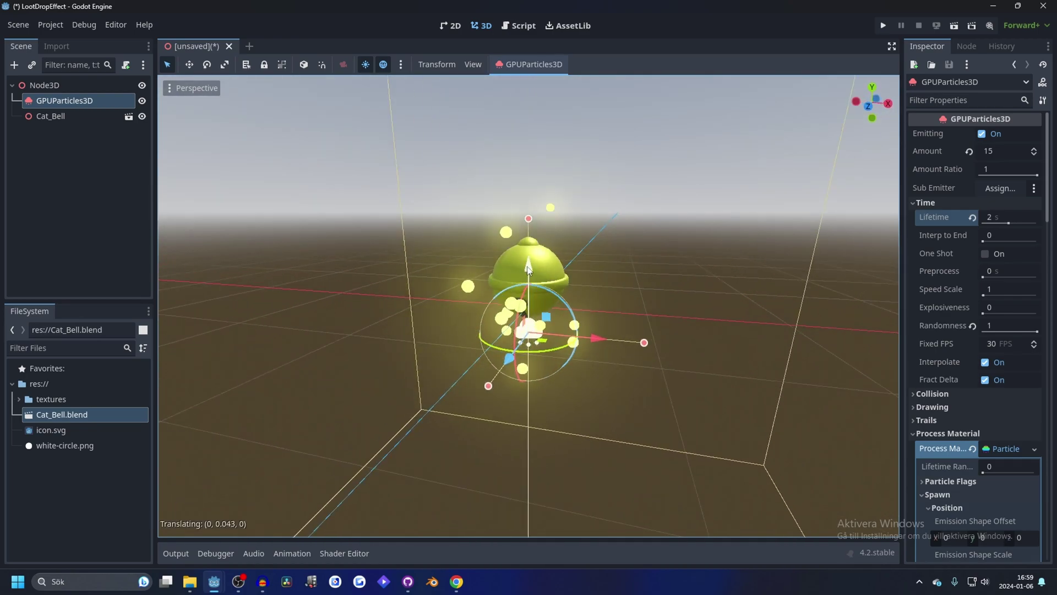
pyautogui.scroll(-5, 947, 301)
pyautogui.moveTo(571, 233)
pyautogui.mouseDown(button='middle')
pyautogui.moveTo(265, 246)
pyautogui.moveTo(590, 230)
pyautogui.mouseUp(button='middle')
pyautogui.click(82, 170)
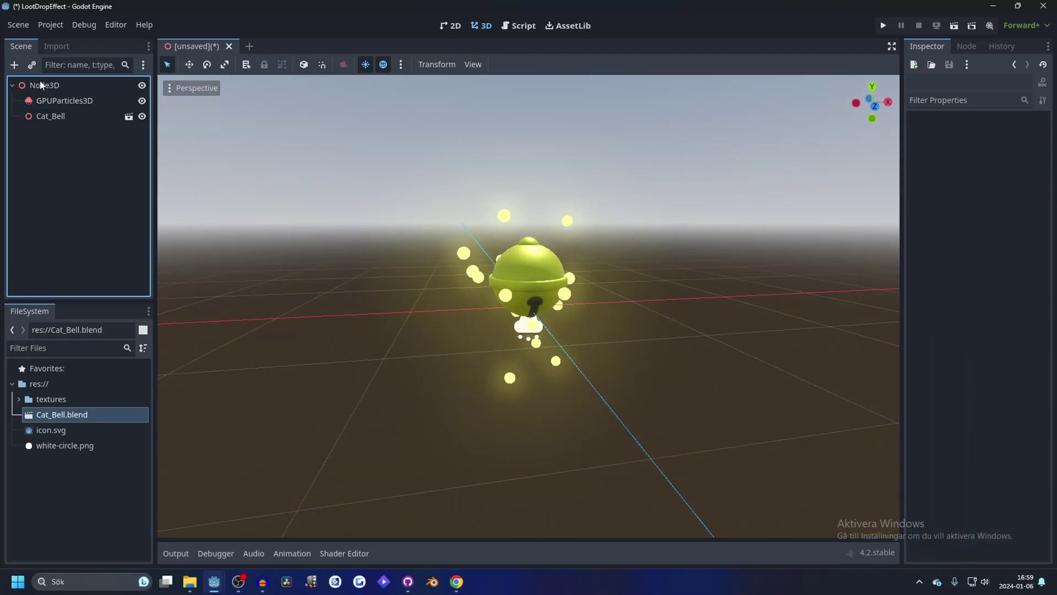
# - Add an AnimationPlayer node as a child of the root Node3D
pyautogui.click(41, 84)
pyautogui.click(14, 65)
pyautogui.write('animation')
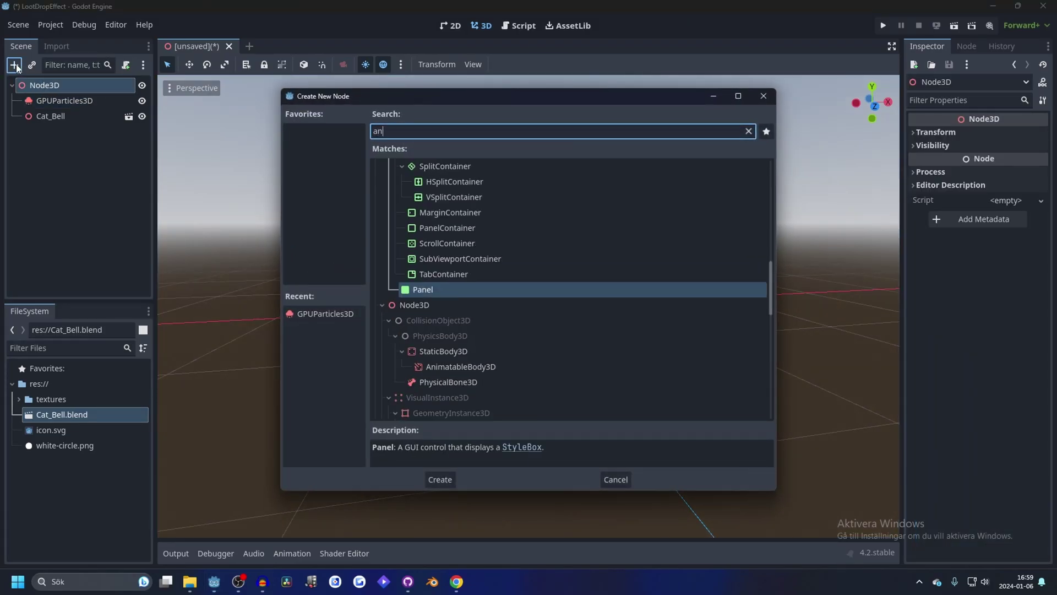
pyautogui.click(424, 198)
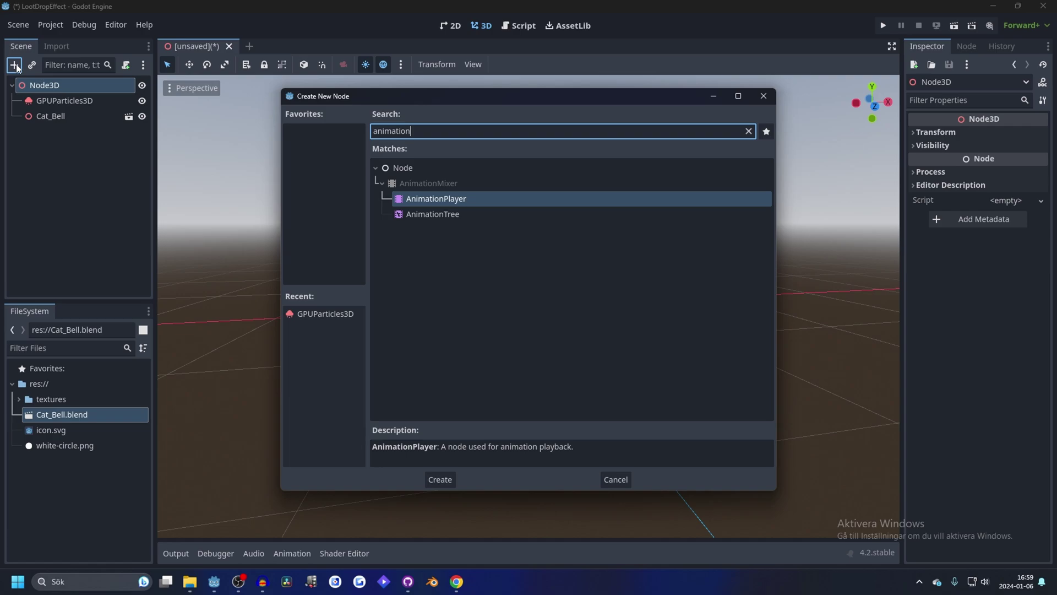
pyautogui.doubleClick(424, 198)
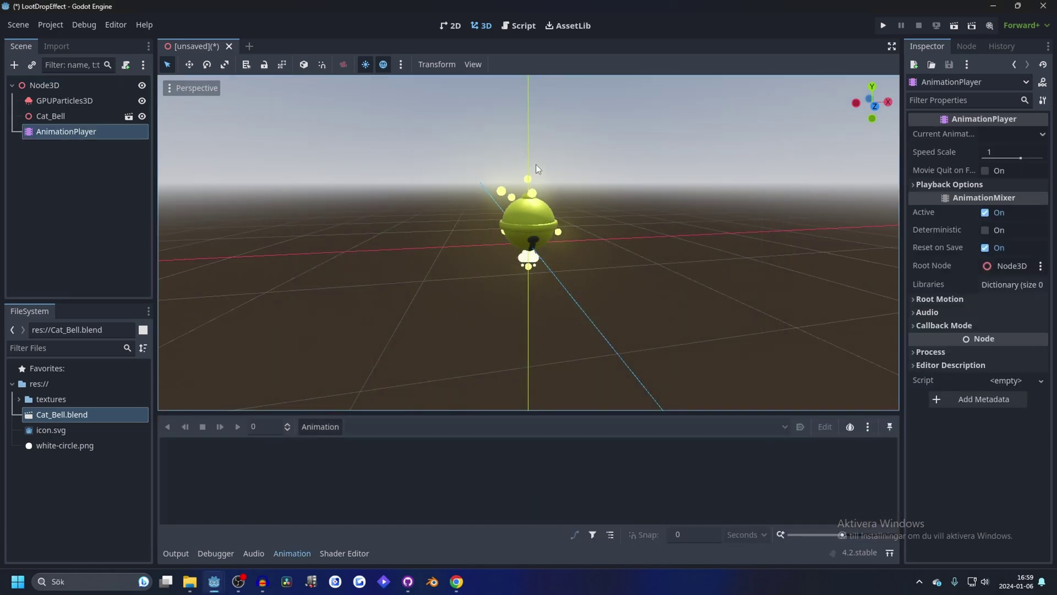
# - Create a new animation named BellAnim
pyautogui.click(318, 426)
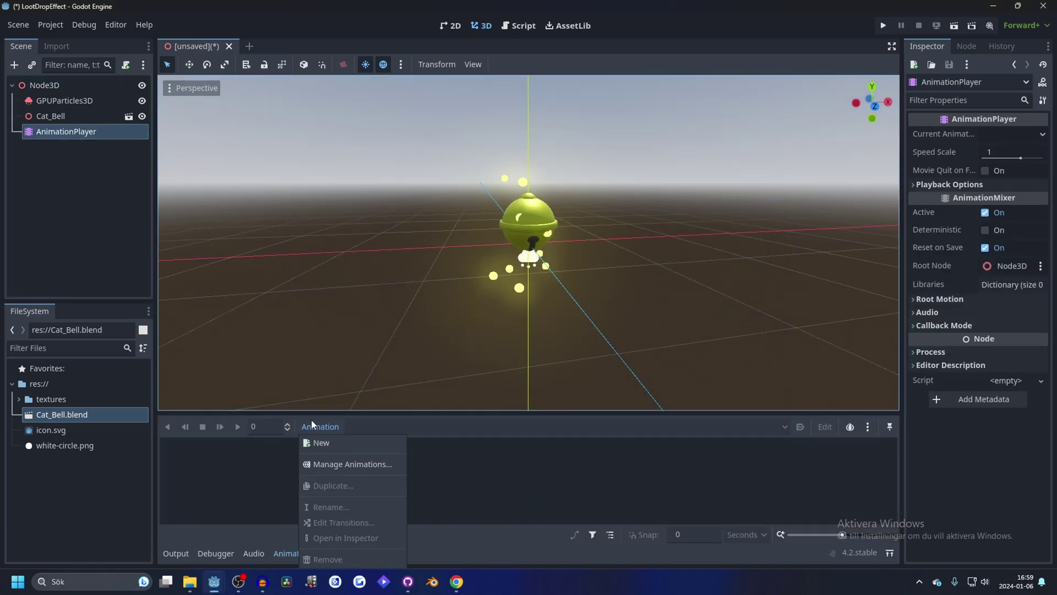
pyautogui.click(340, 443)
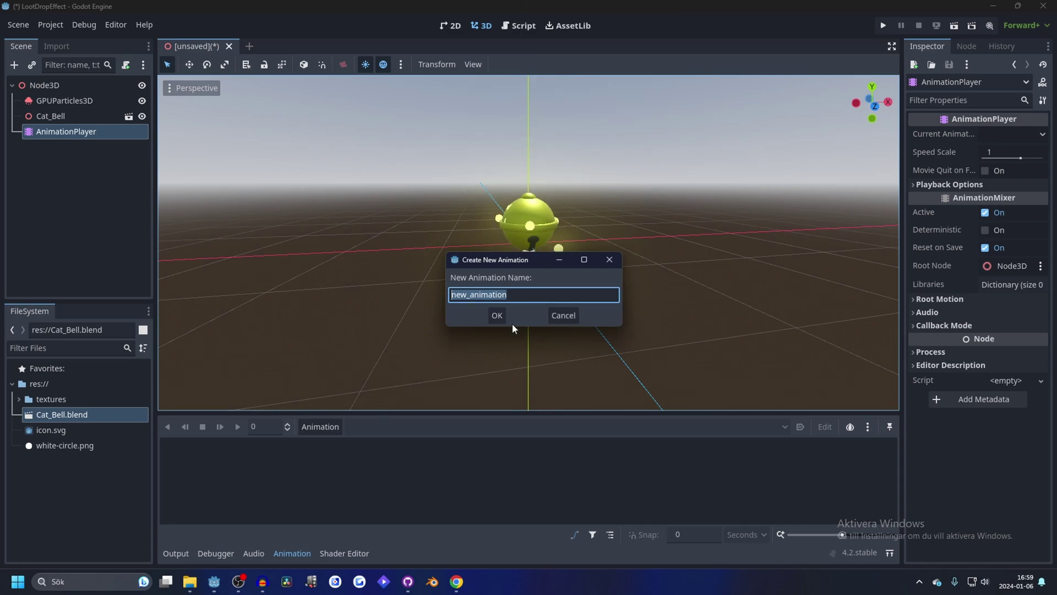
pyautogui.write('BellA')
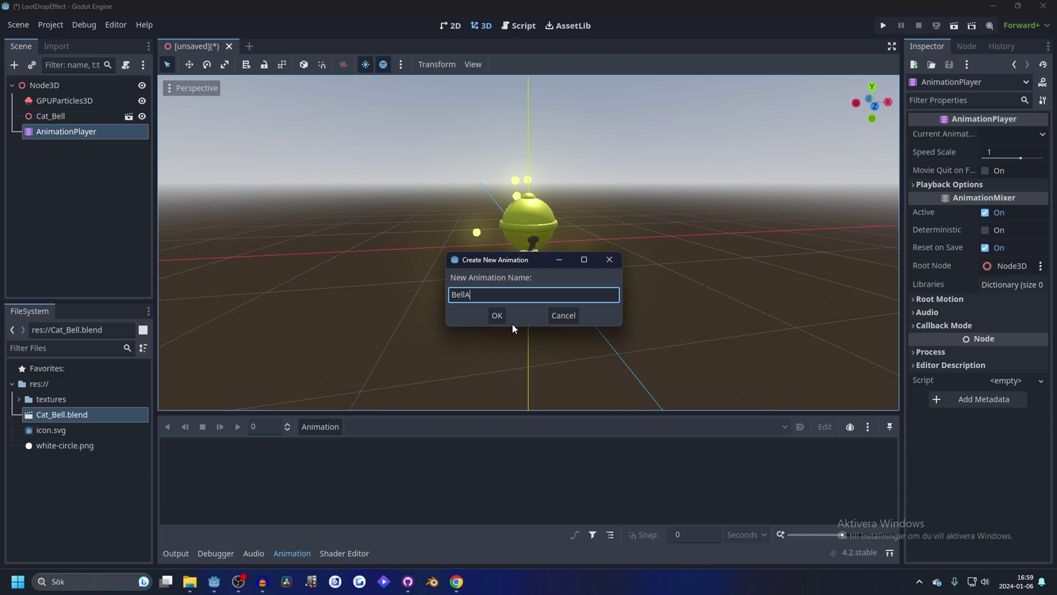
pyautogui.write('nim')
pyautogui.press('Return')
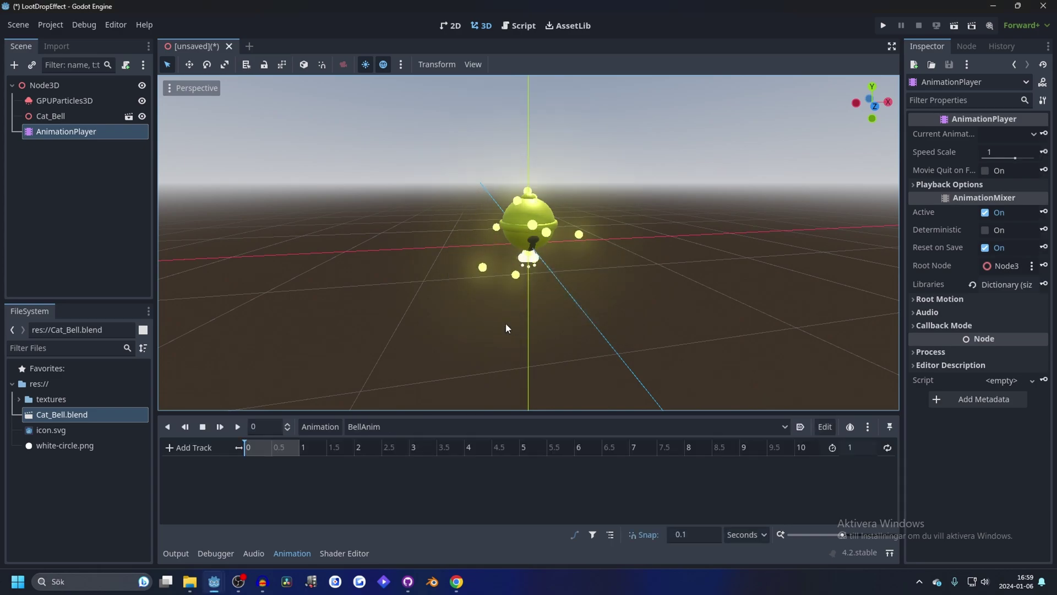
# - Key Cat_Bell's starting rotation on a new track and set BellAnim's length to 10 seconds
pyautogui.click(51, 115)
pyautogui.click(936, 133)
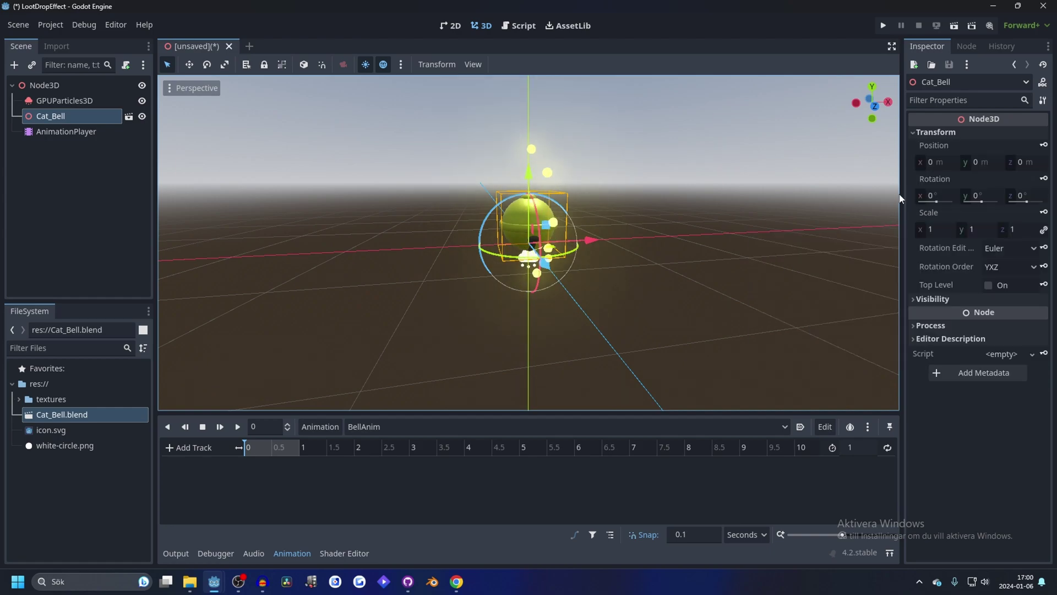
pyautogui.click(1044, 179)
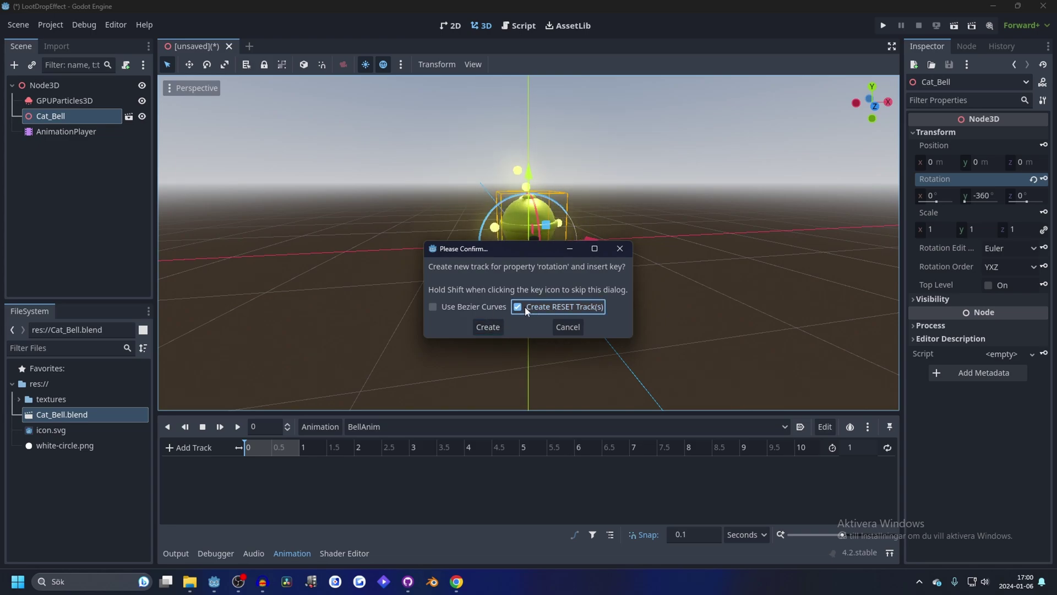
pyautogui.click(490, 327)
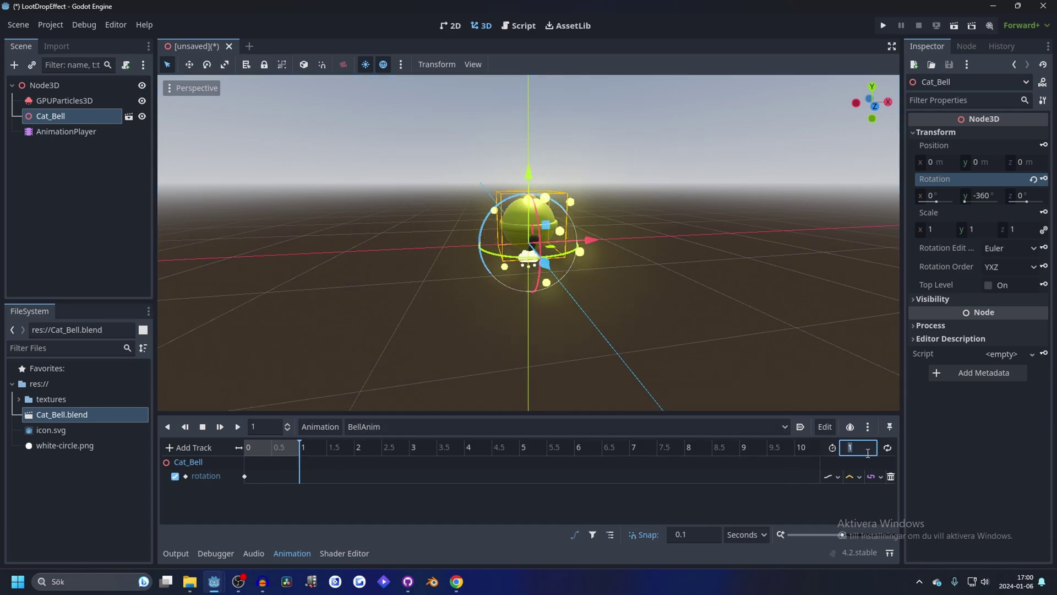
pyautogui.write('10')
pyautogui.press('Return')
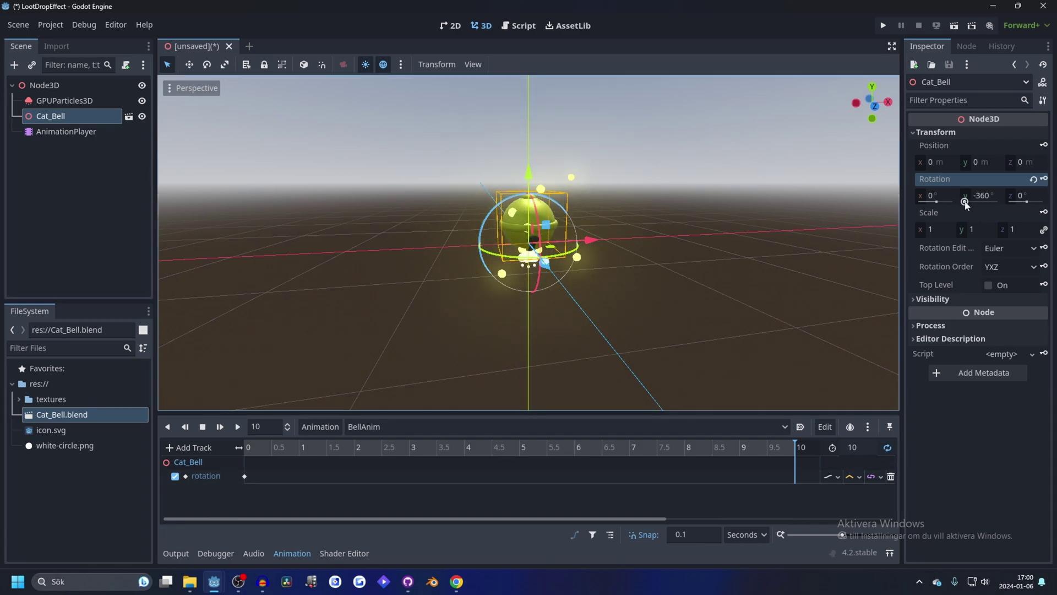
# - Key the bell's Y rotation at 360° at 10 seconds, then play back the spin
pyautogui.moveTo(986, 201); pyautogui.dragTo(1001, 196)
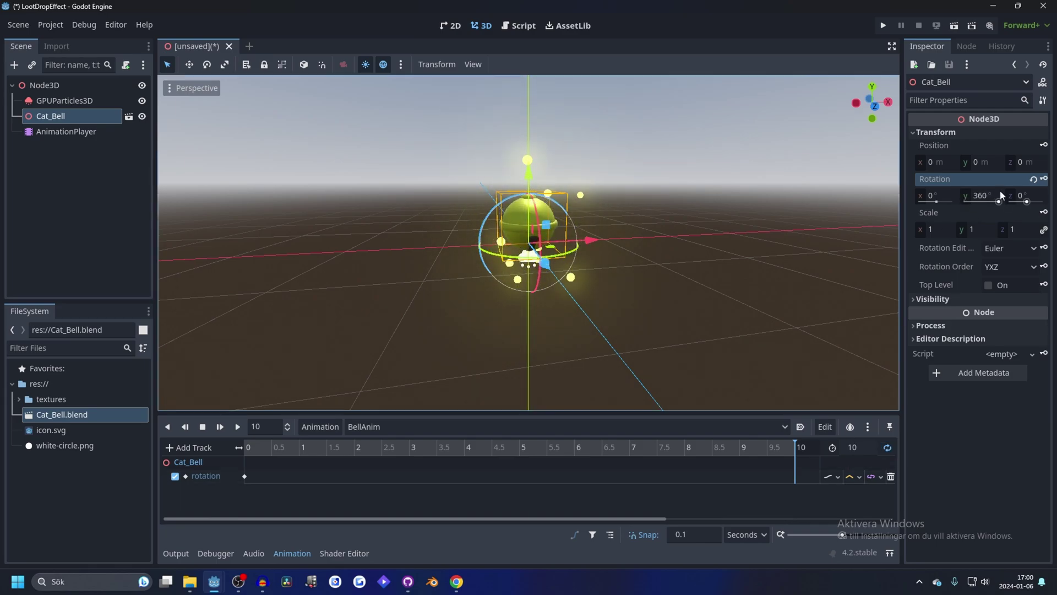
pyautogui.click(1046, 182)
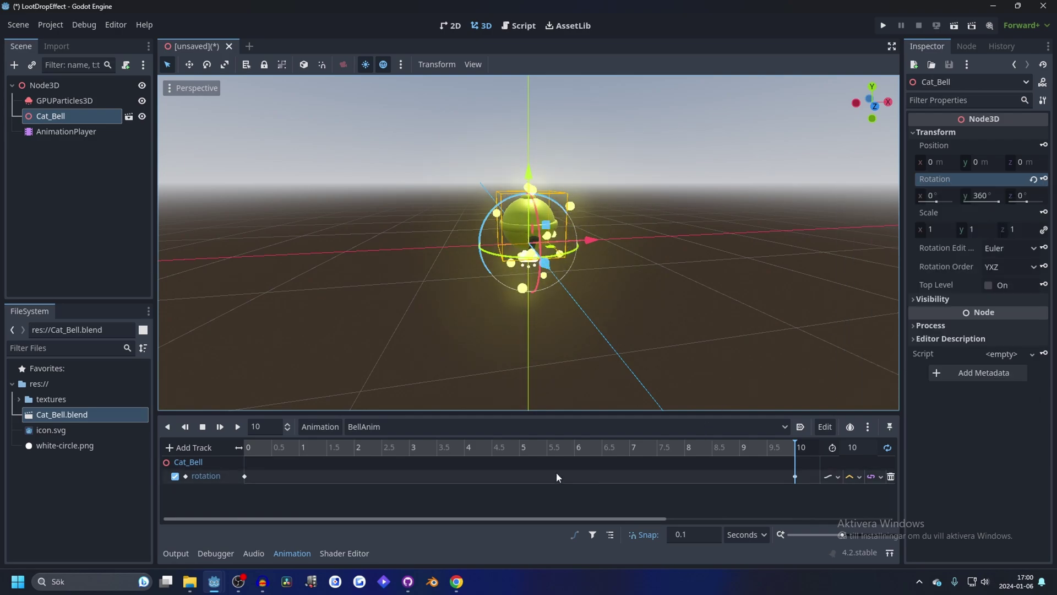
pyautogui.click(246, 447)
pyautogui.click(240, 427)
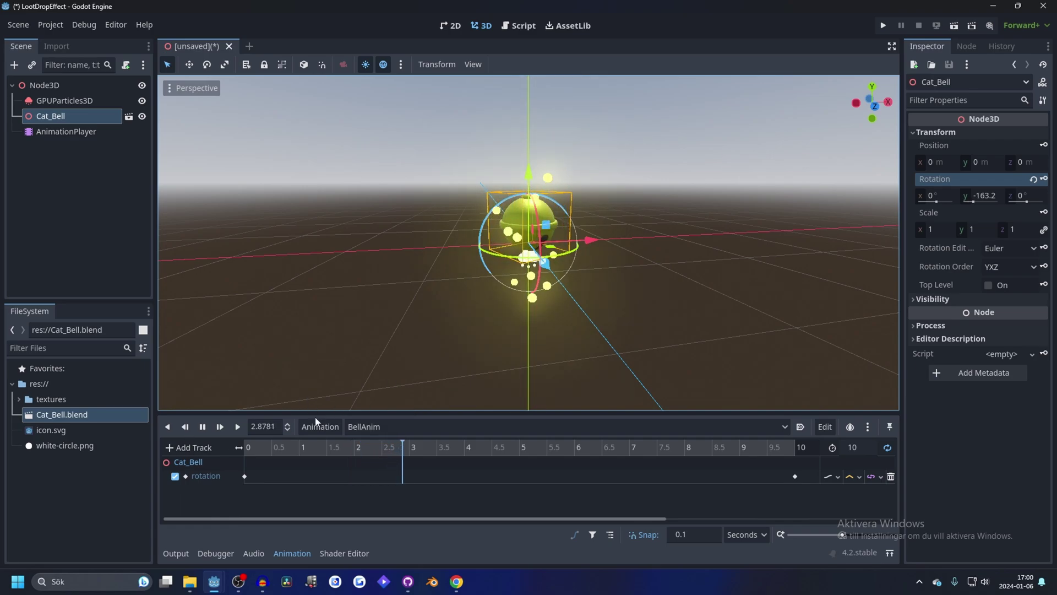
pyautogui.click(203, 426)
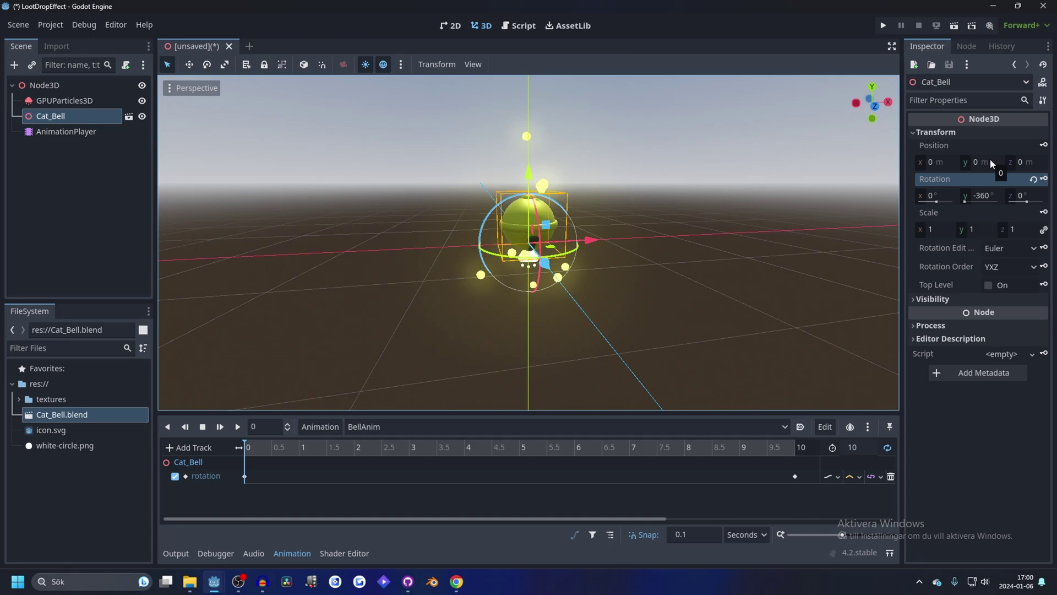
# - Key Cat_Bell's Y position at -0.8 on a new position track, then move the bell to 1.2
pyautogui.moveTo(990, 159); pyautogui.dragTo(965, 158)
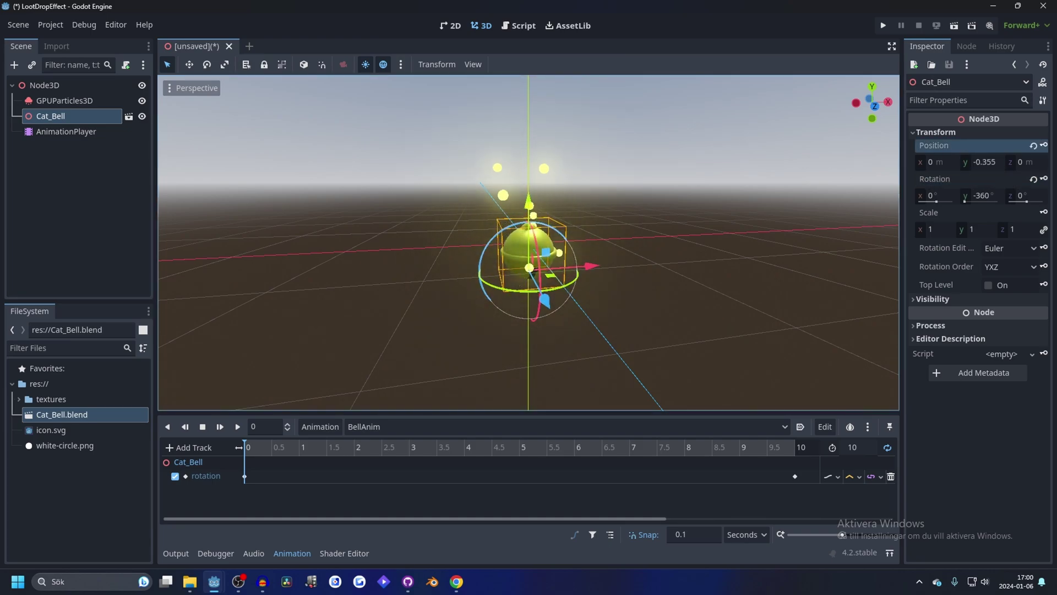
pyautogui.click(991, 162)
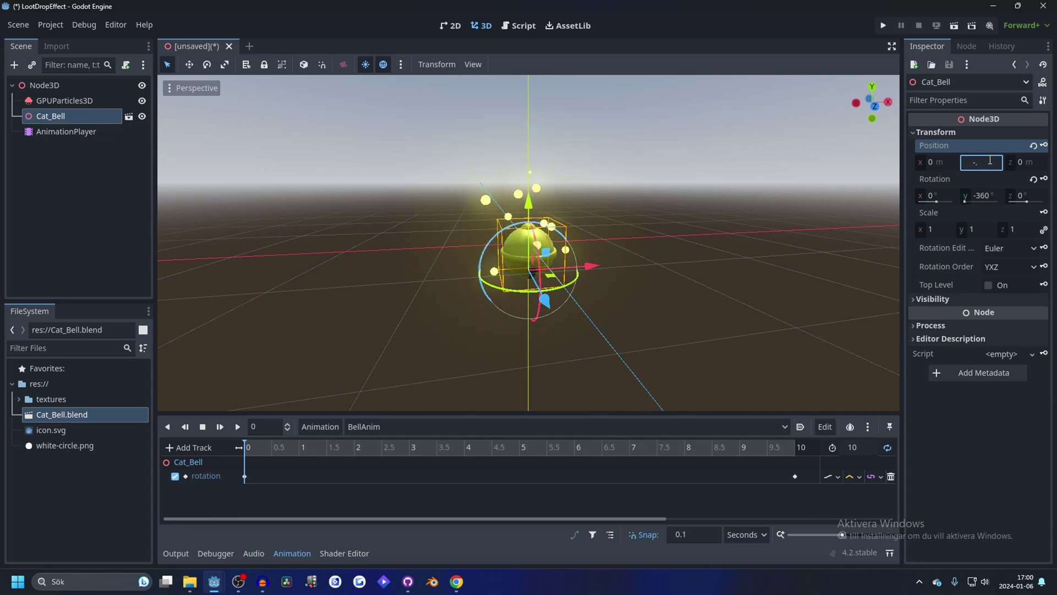
pyautogui.click(1045, 146)
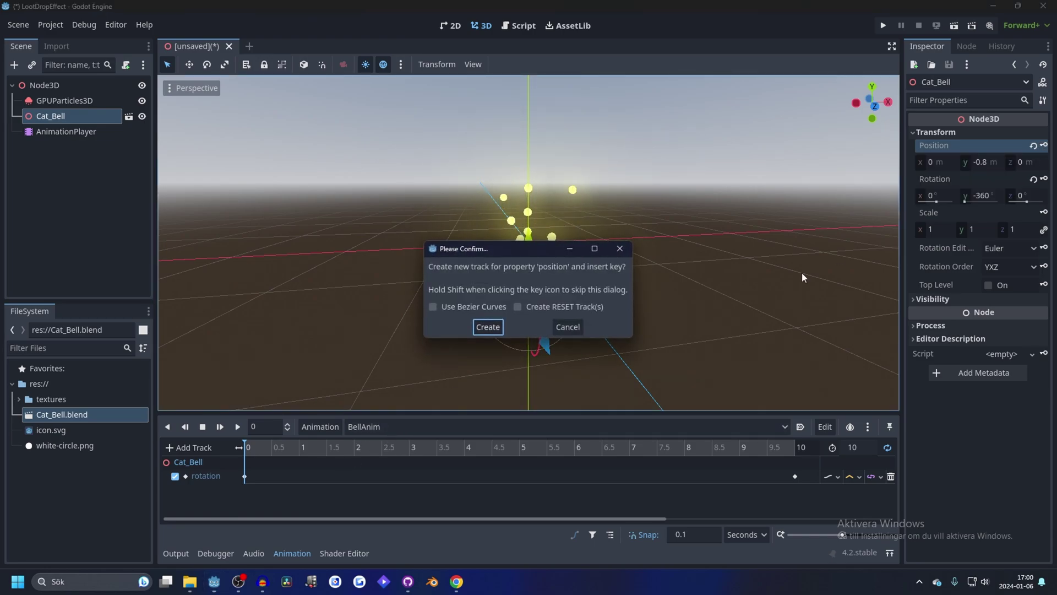
pyautogui.click(487, 327)
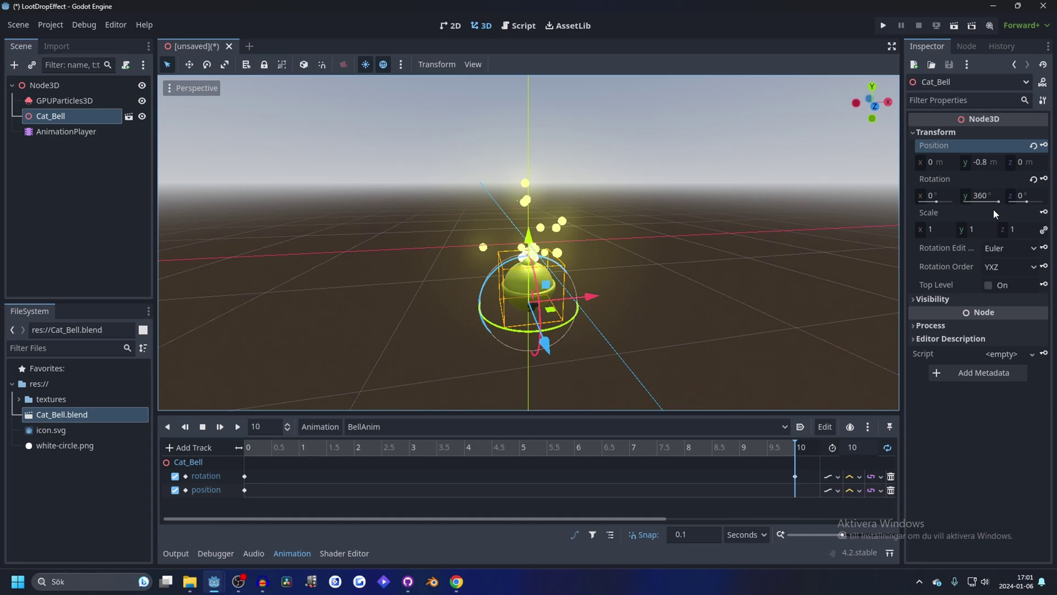
pyautogui.write('1.2')
pyautogui.press('Return')
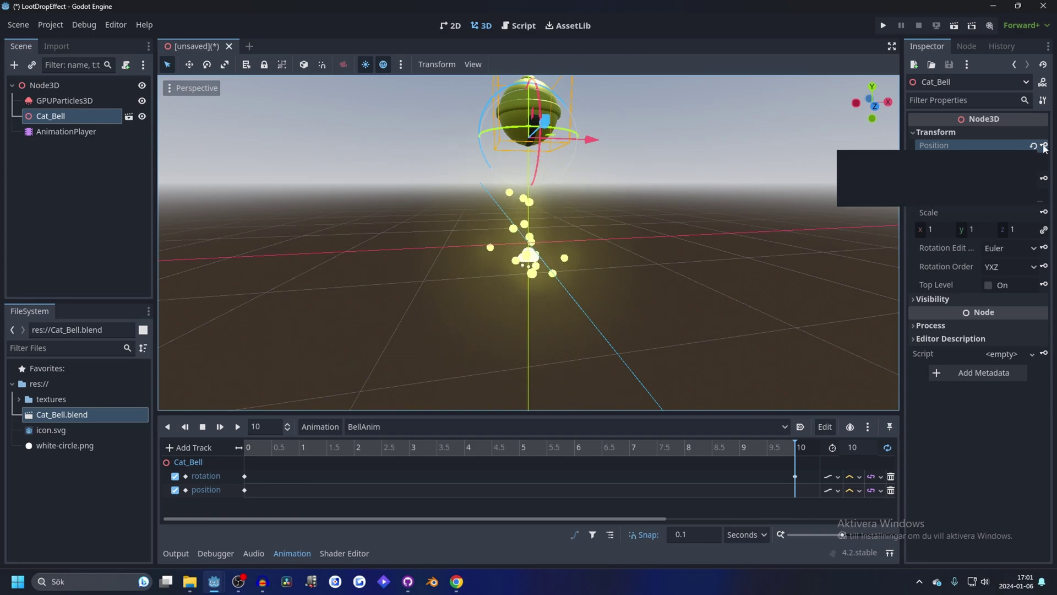
# - At the 5-second mark, set the bell's Y position to 1.2
pyautogui.click(529, 449)
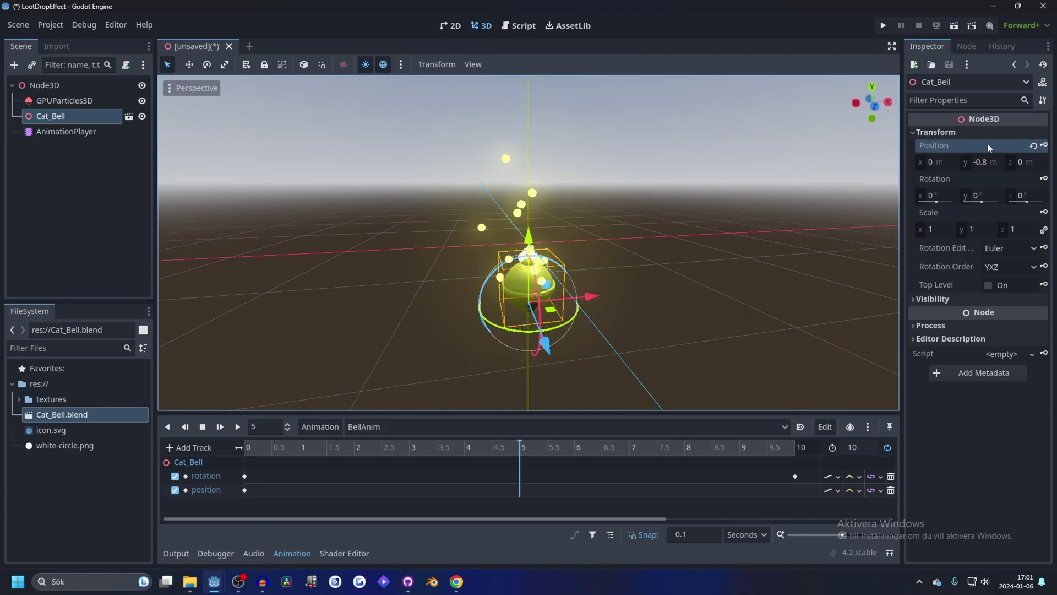
pyautogui.click(992, 160)
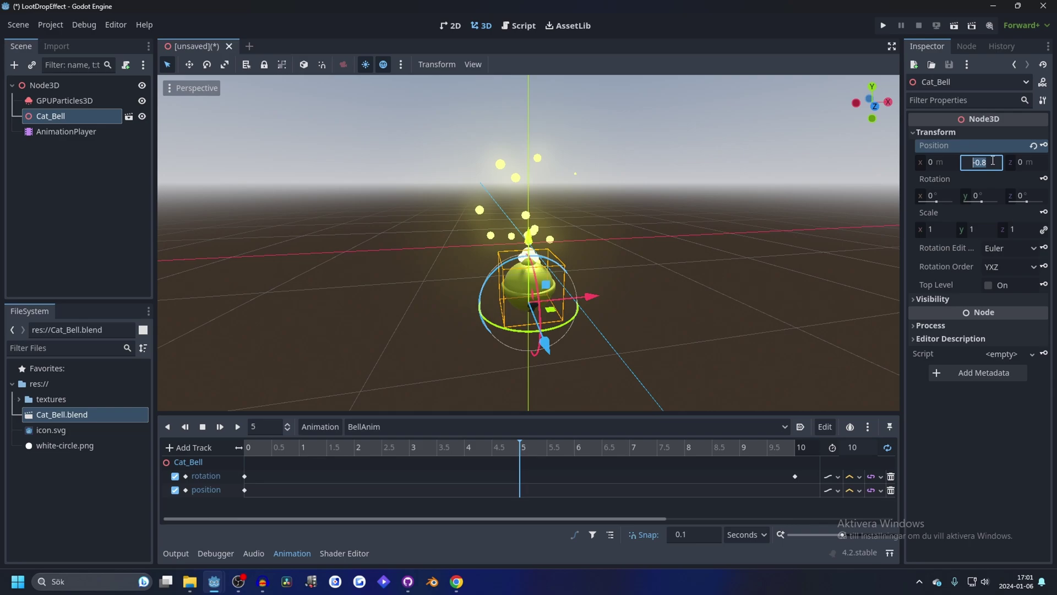
pyautogui.write('-')
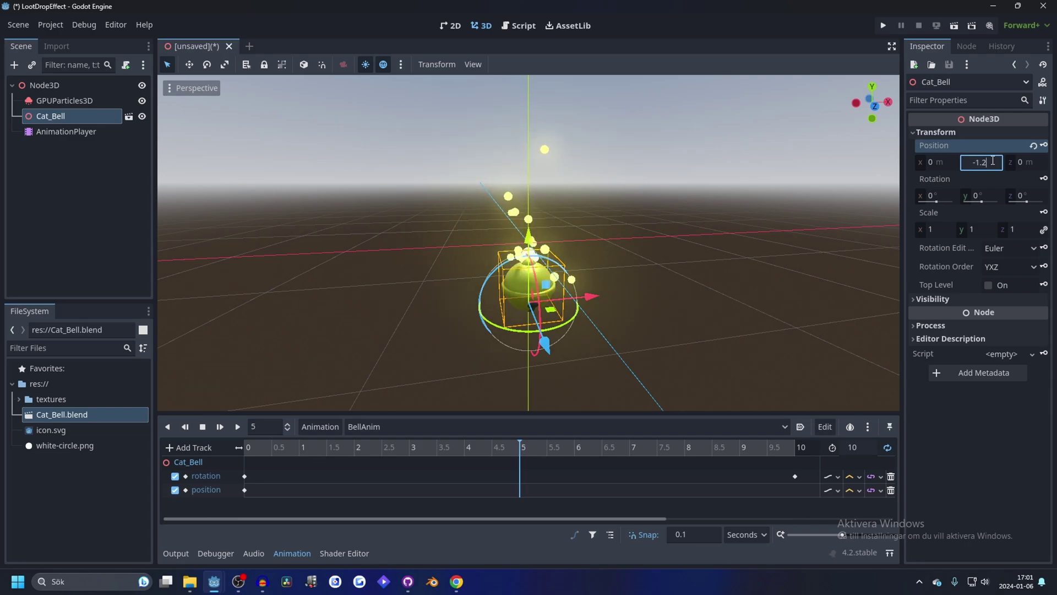
pyautogui.write('1.2')
pyautogui.press('Return')
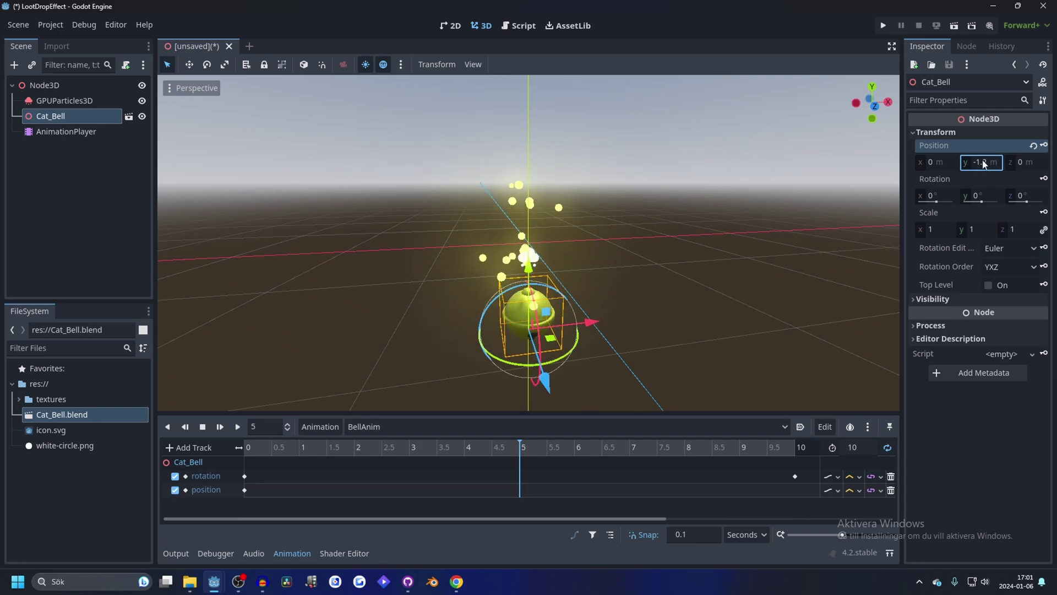
pyautogui.click(983, 162)
pyautogui.write('1.2')
pyautogui.press('Return')
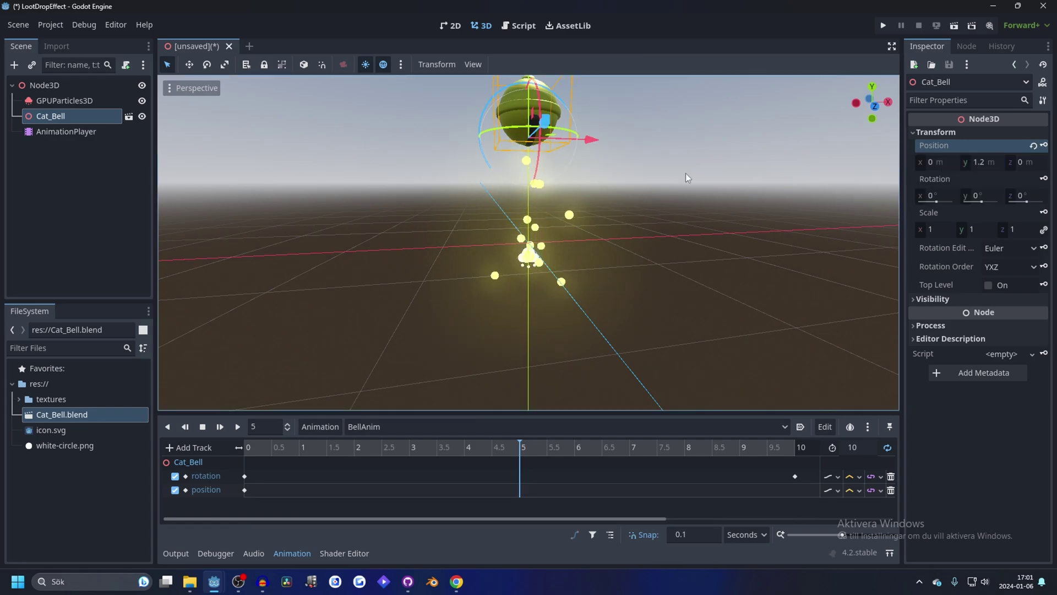
pyautogui.scroll(4, 518, 182)
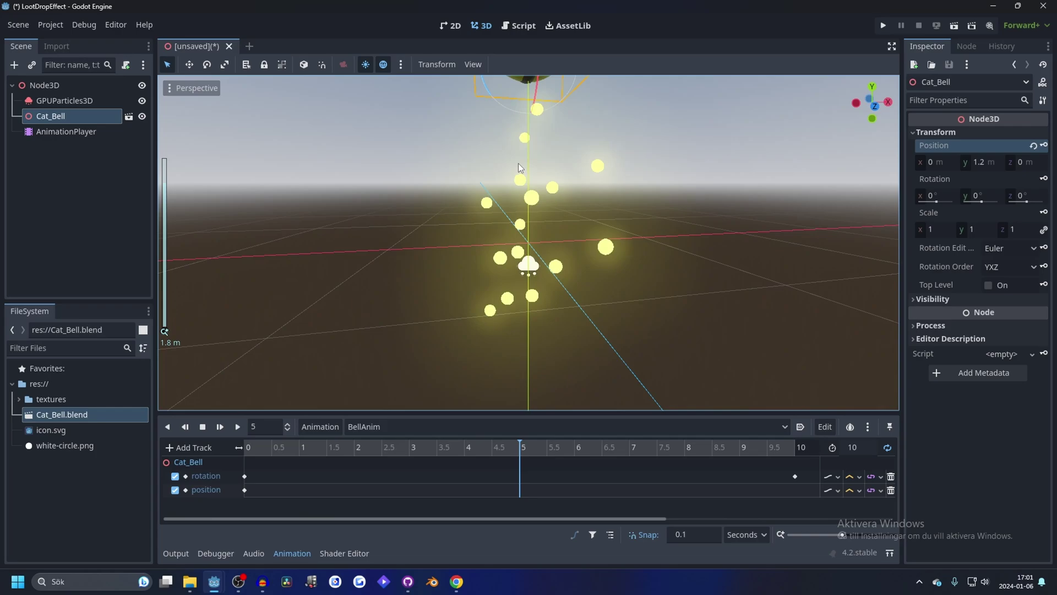
pyautogui.scroll(-3, 616, 169)
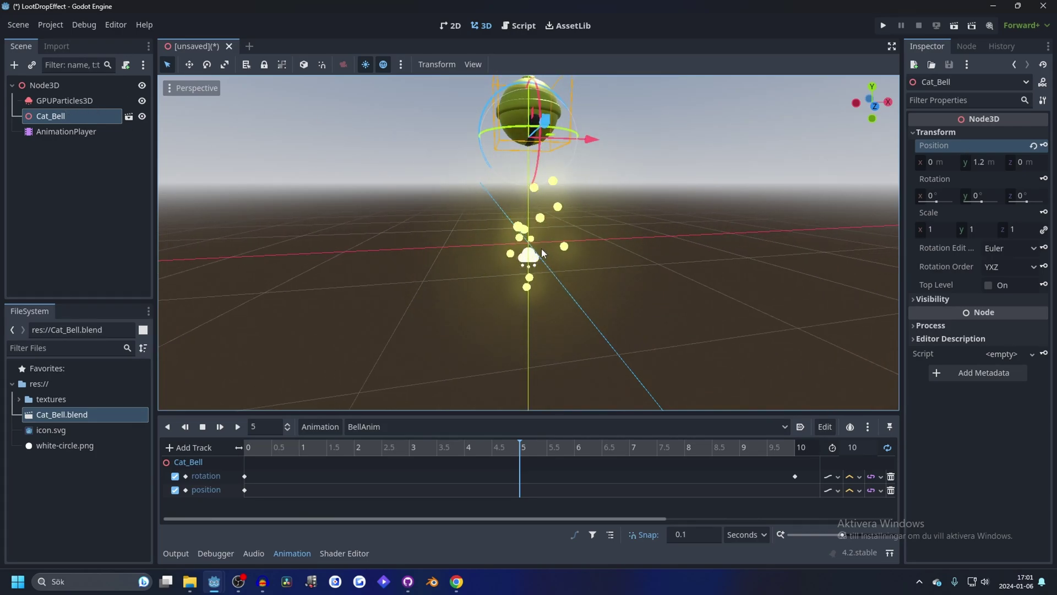
pyautogui.scroll(-3, 503, 142)
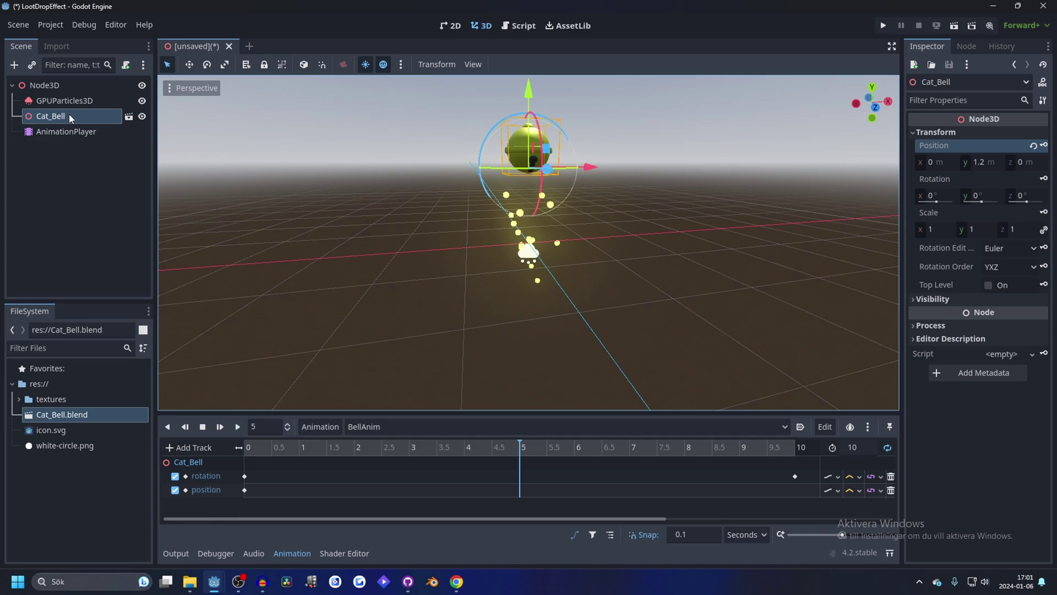
pyautogui.scroll(3, 529, 165)
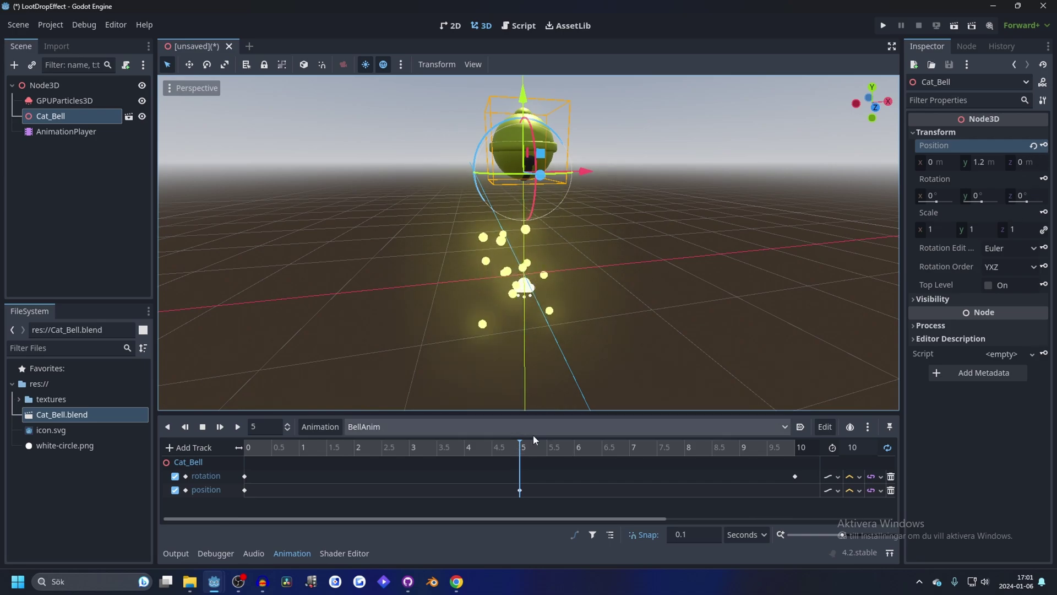
# - Key the bell's position at 10 seconds and play BellAnim from the start
pyautogui.moveTo(527, 451); pyautogui.dragTo(818, 454)
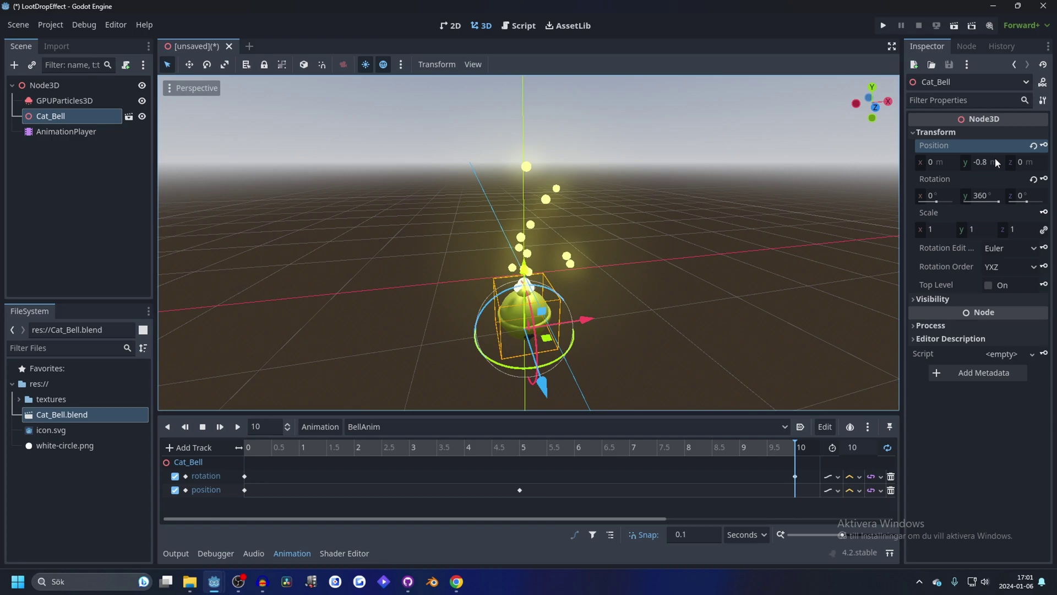
pyautogui.click(1045, 146)
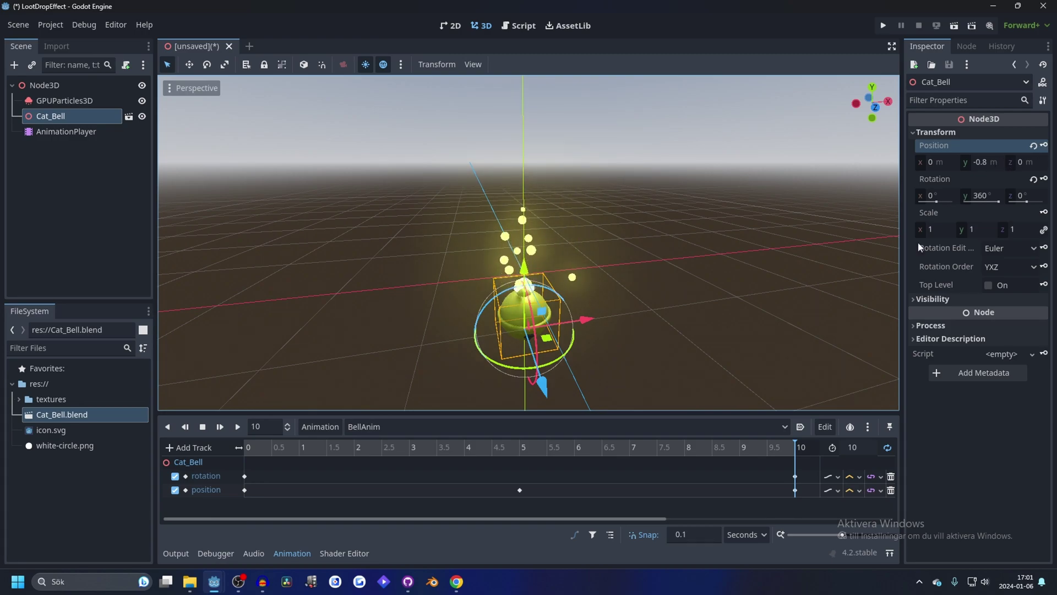
pyautogui.moveTo(639, 455); pyautogui.dragTo(171, 458)
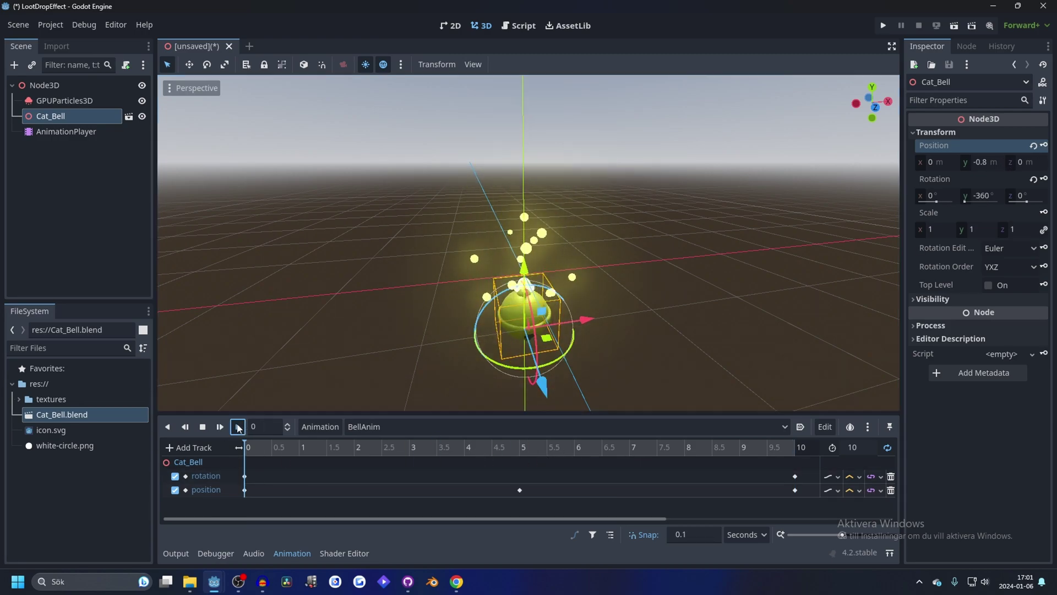
pyautogui.click(237, 426)
pyautogui.moveTo(295, 396); pyautogui.dragTo(669, 217, button='middle')
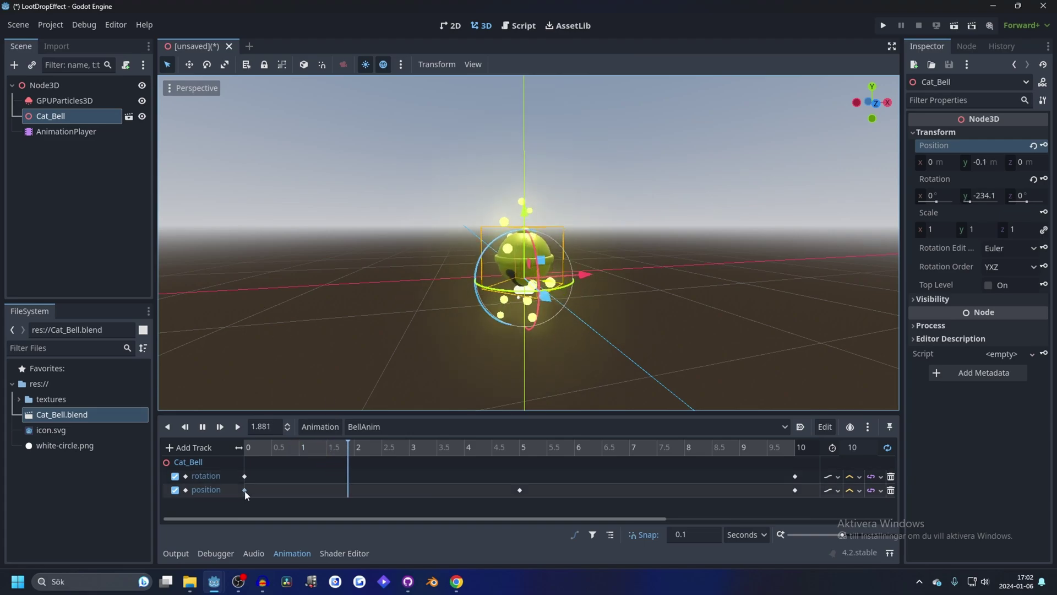
# - Pause playback and change the 5-second position key's Y value to 1.1
pyautogui.click(203, 426)
pyautogui.click(520, 490)
pyautogui.click(993, 167)
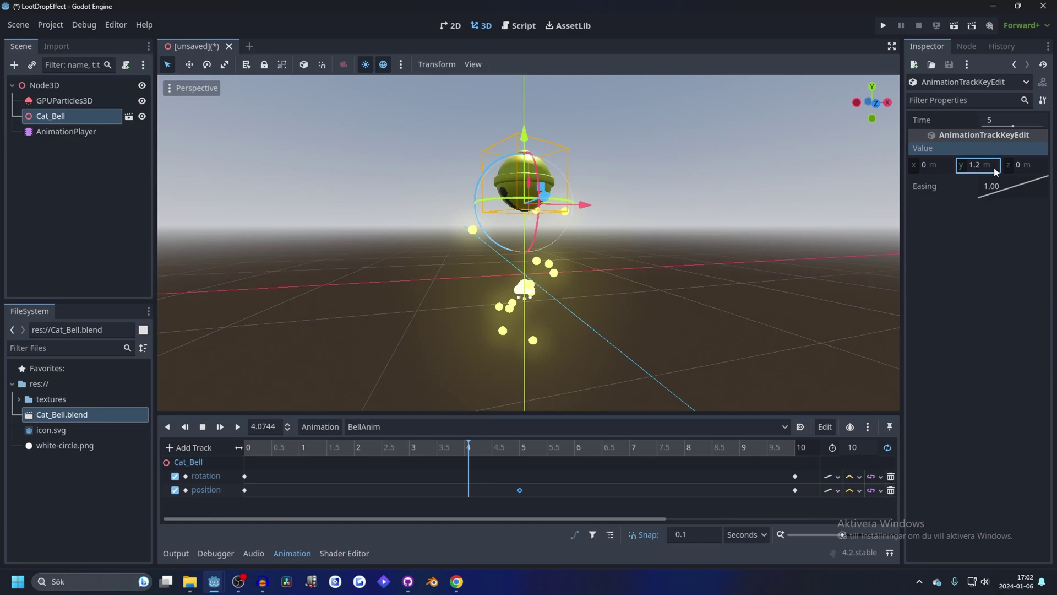
pyautogui.click(994, 167)
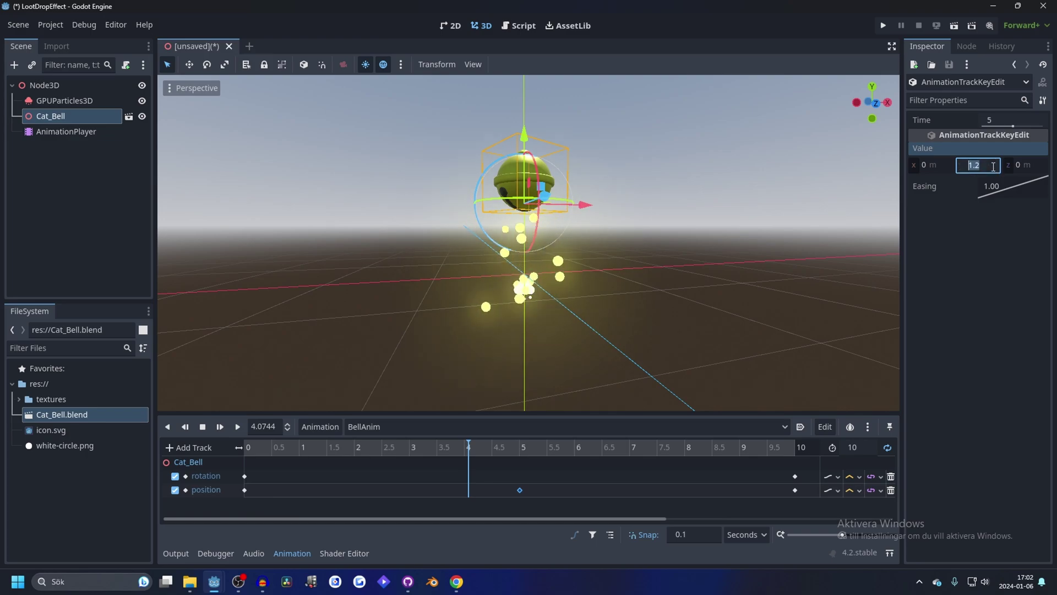
pyautogui.write('1.1')
pyautogui.press('Return')
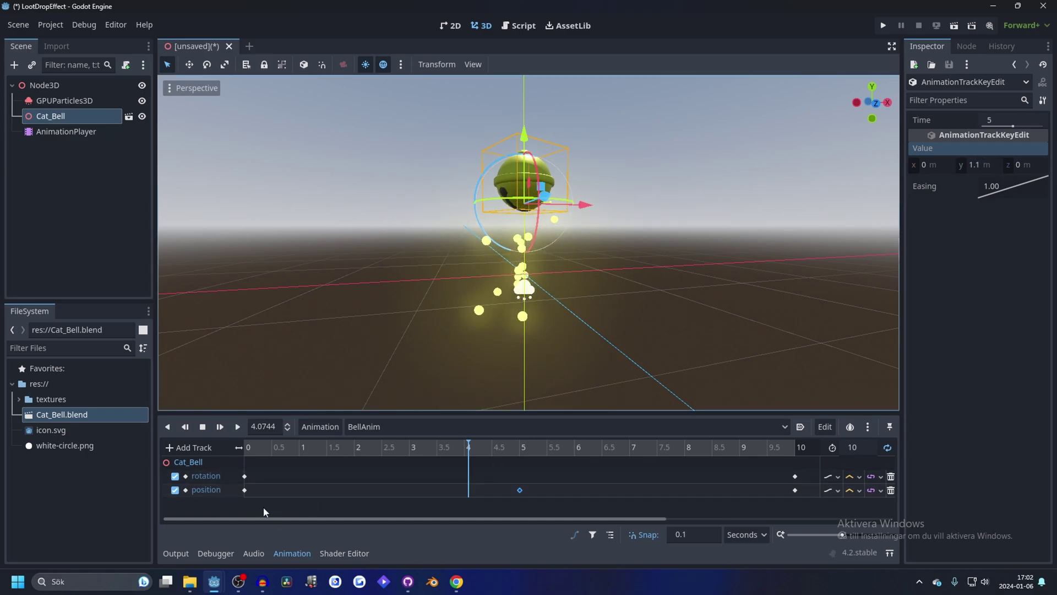
# - Set the start and 10-second position keys to Y -0.9 and replay the animation
pyautogui.click(245, 489)
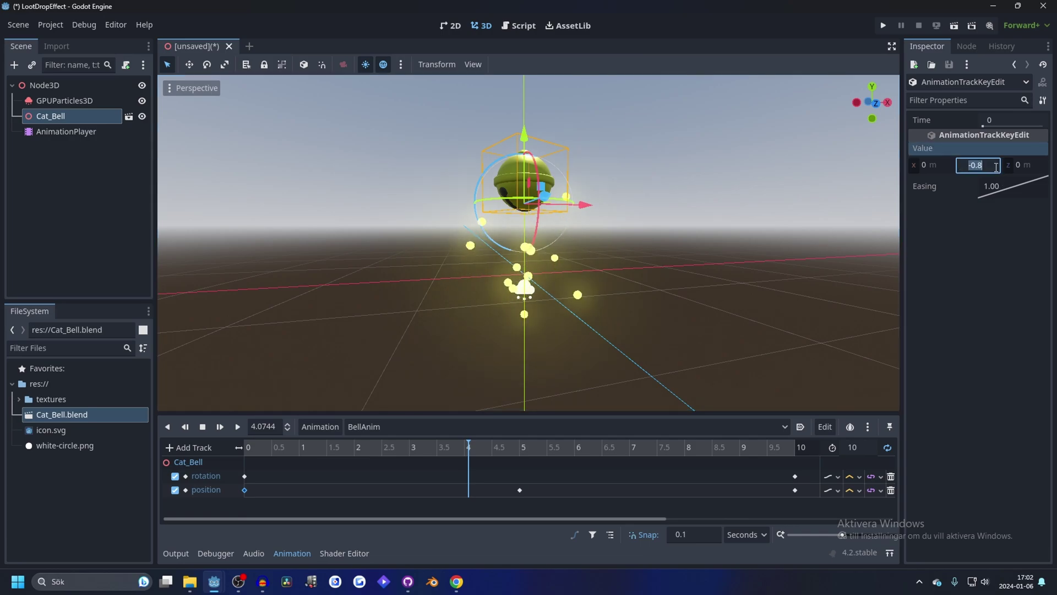
pyautogui.write('-0.')
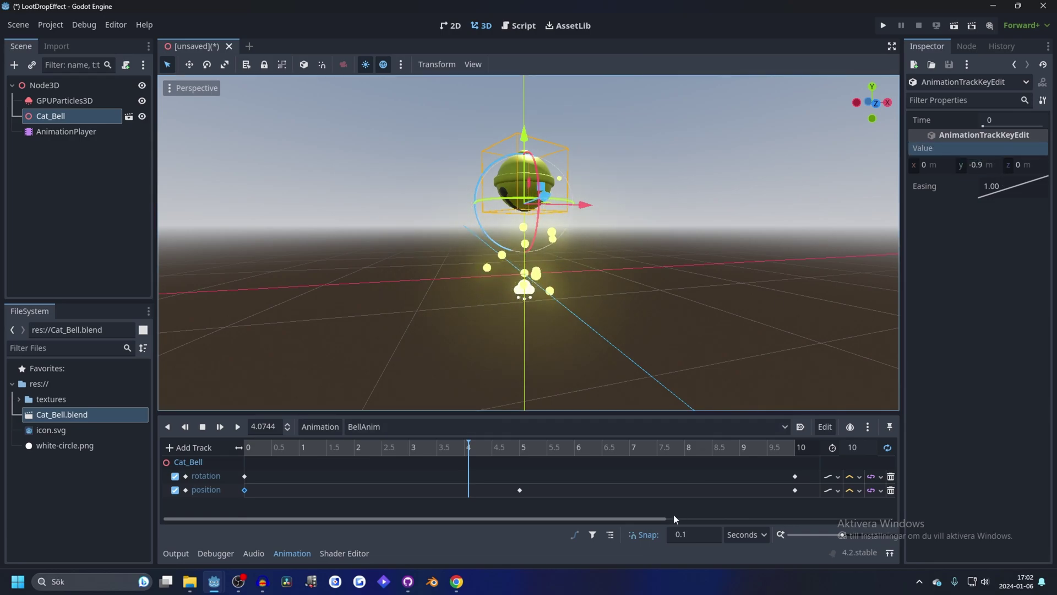
pyautogui.click(795, 489)
pyautogui.click(994, 165)
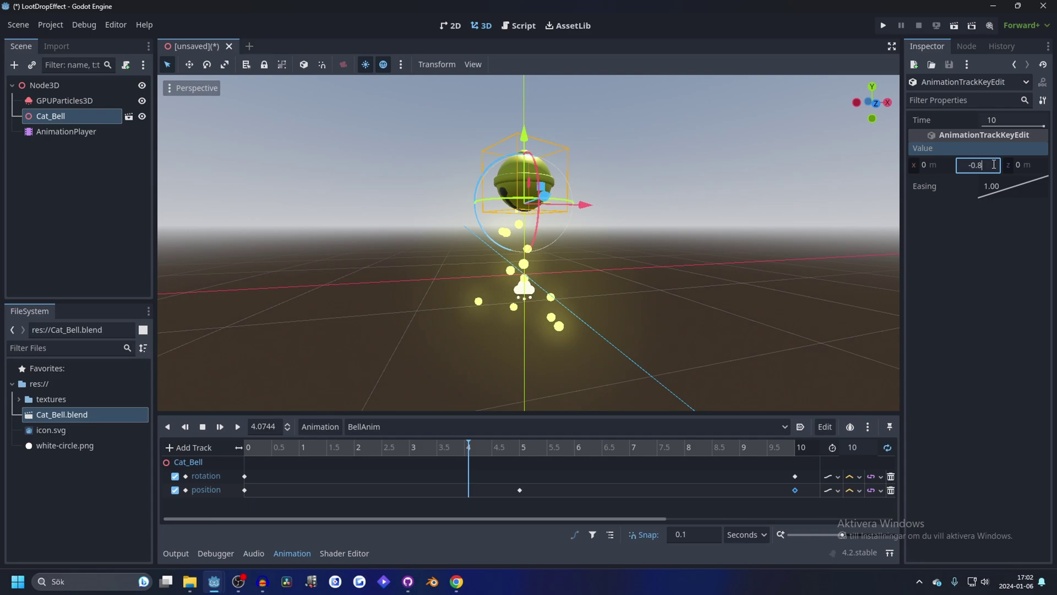
pyautogui.write('9')
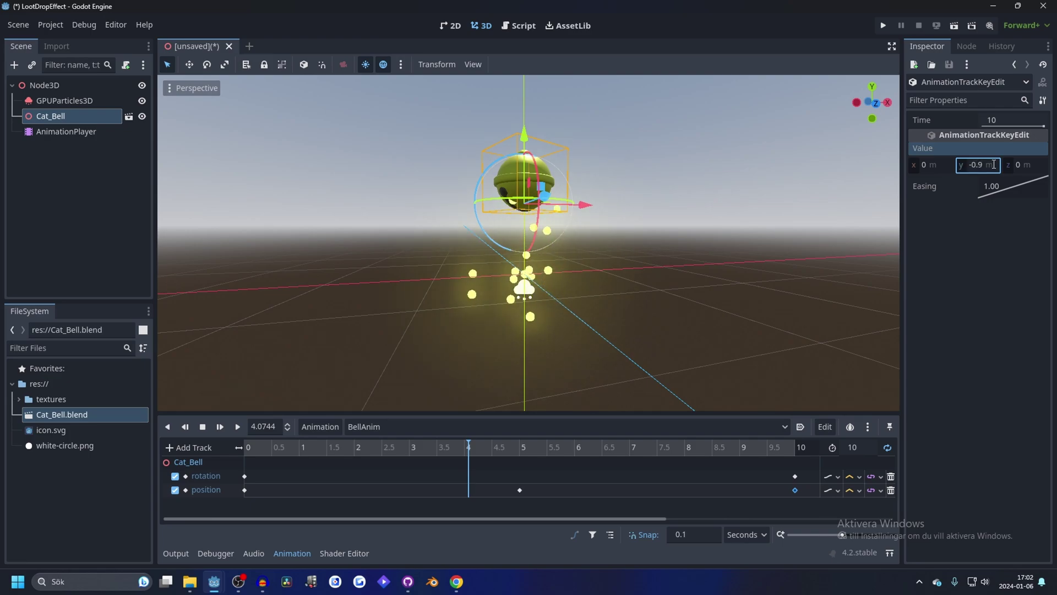
pyautogui.click(239, 427)
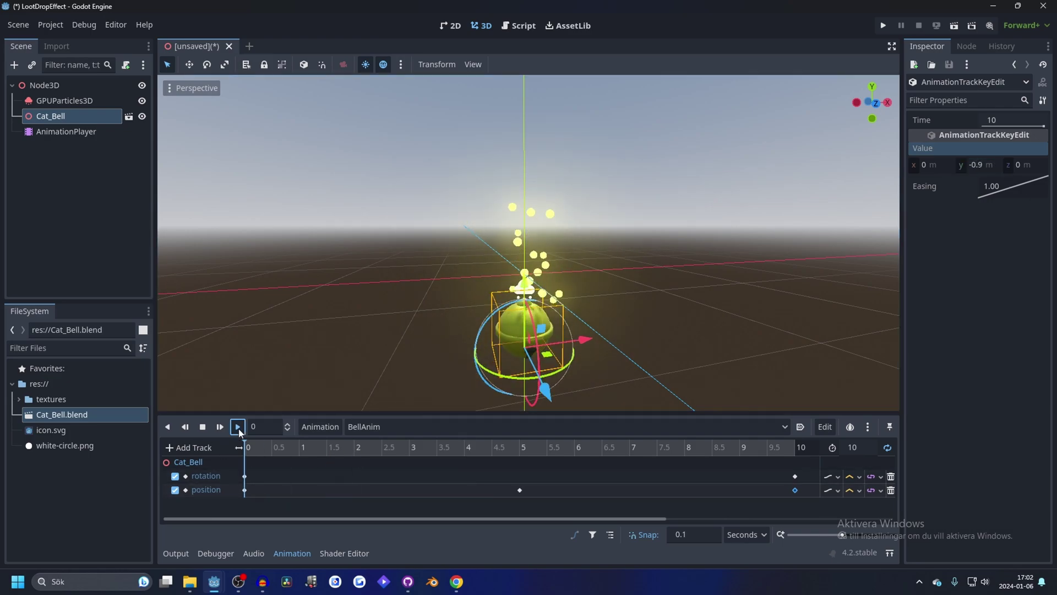
pyautogui.click(237, 427)
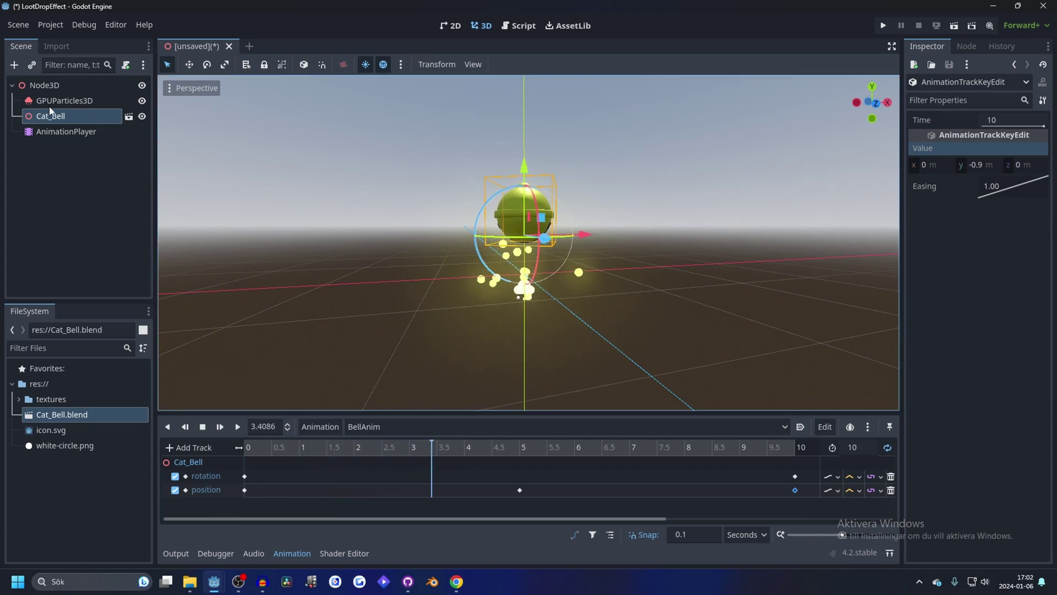
# - Parent GPUParticles3D to Cat_Bell and raise it about 0.555 m onto the bell
pyautogui.moveTo(77, 101); pyautogui.dragTo(66, 119)
pyautogui.click(66, 116)
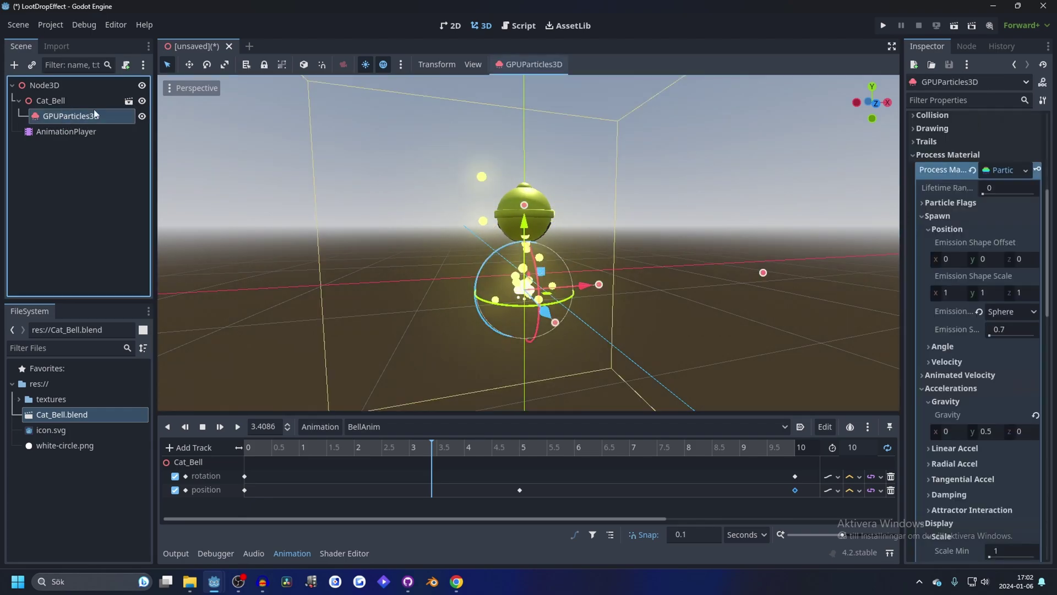
pyautogui.click(241, 425)
pyautogui.click(729, 263)
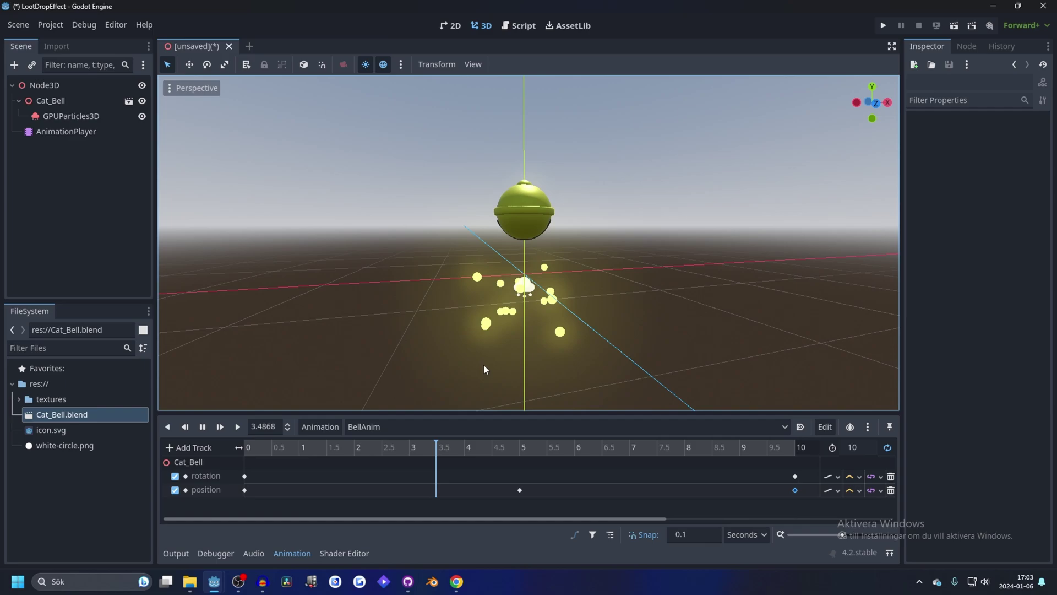
pyautogui.click(71, 115)
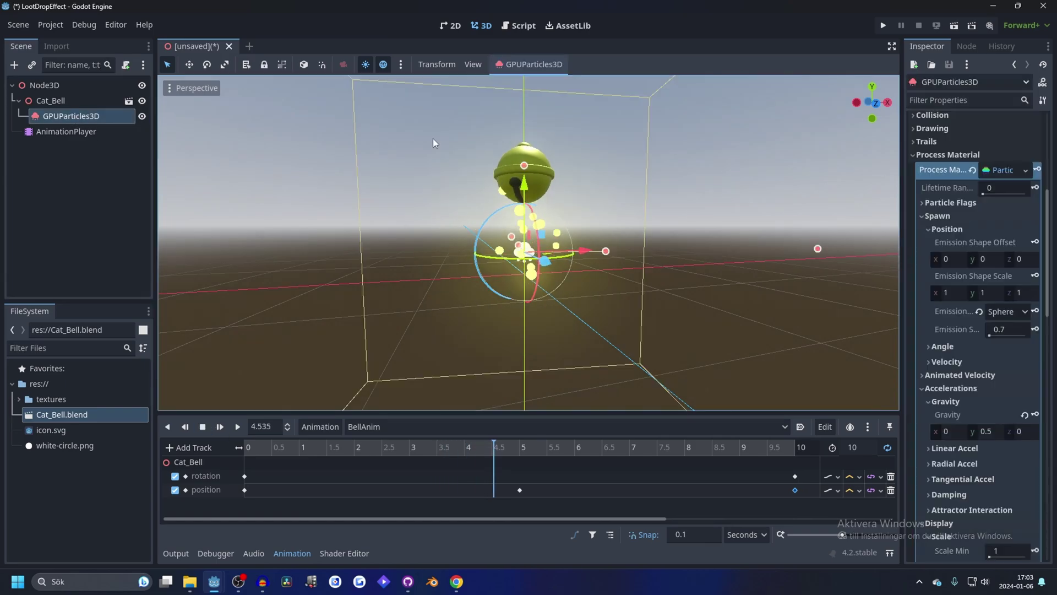
pyautogui.moveTo(522, 175); pyautogui.dragTo(526, 135)
pyautogui.keyDown('shift'); pyautogui.moveTo(603, 131); pyautogui.dragTo(609, 153, button='middle'); pyautogui.keyUp('shift')
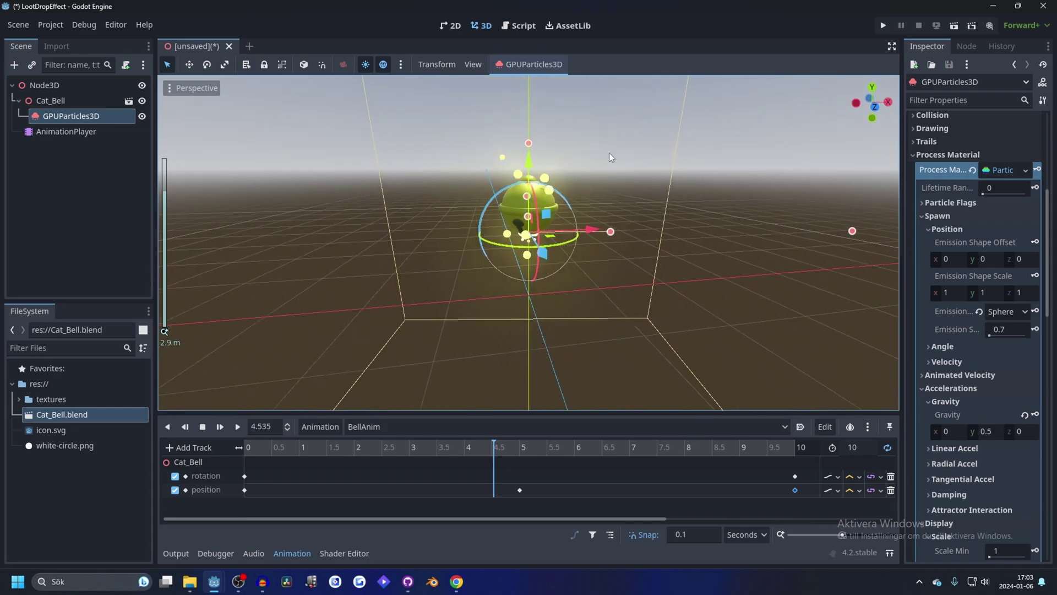
# - Select the AnimationPlayer and preview BellAnim from a higher viewing angle
pyautogui.click(66, 131)
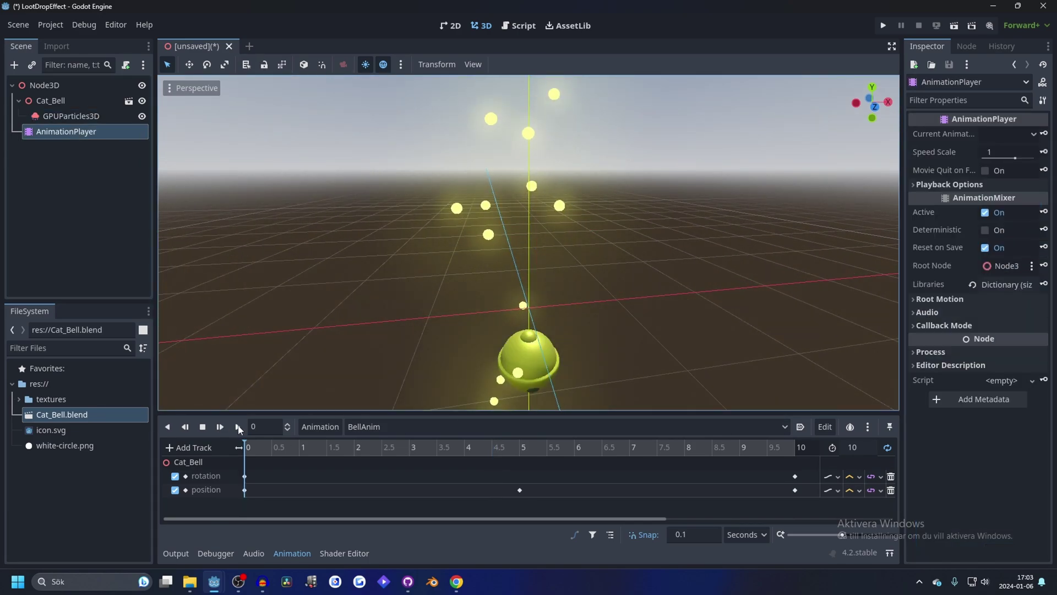
pyautogui.hotkey('shift', 'd')
pyautogui.scroll(-3, 609, 196)
pyautogui.moveTo(609, 196); pyautogui.dragTo(647, 242, button='middle')
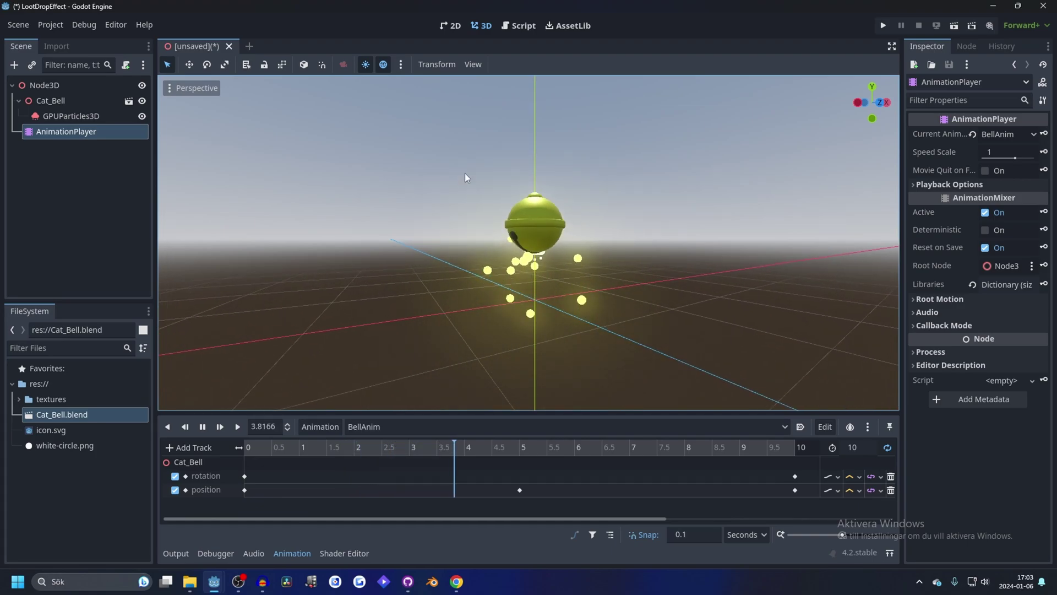
pyautogui.scroll(-2, 651, 170)
pyautogui.moveTo(648, 163); pyautogui.dragTo(686, 280, button='middle')
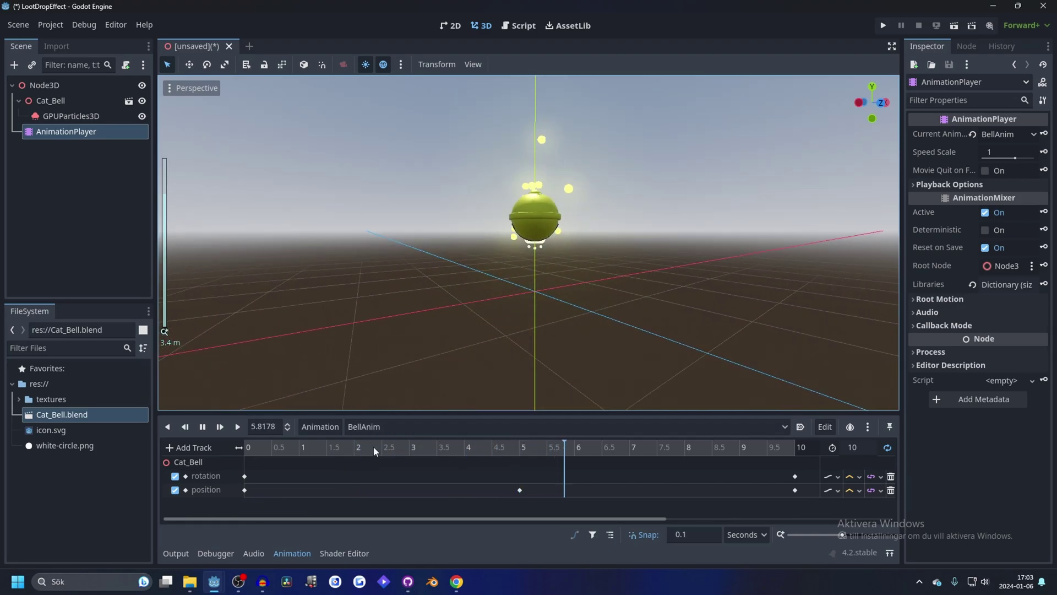
pyautogui.click(203, 427)
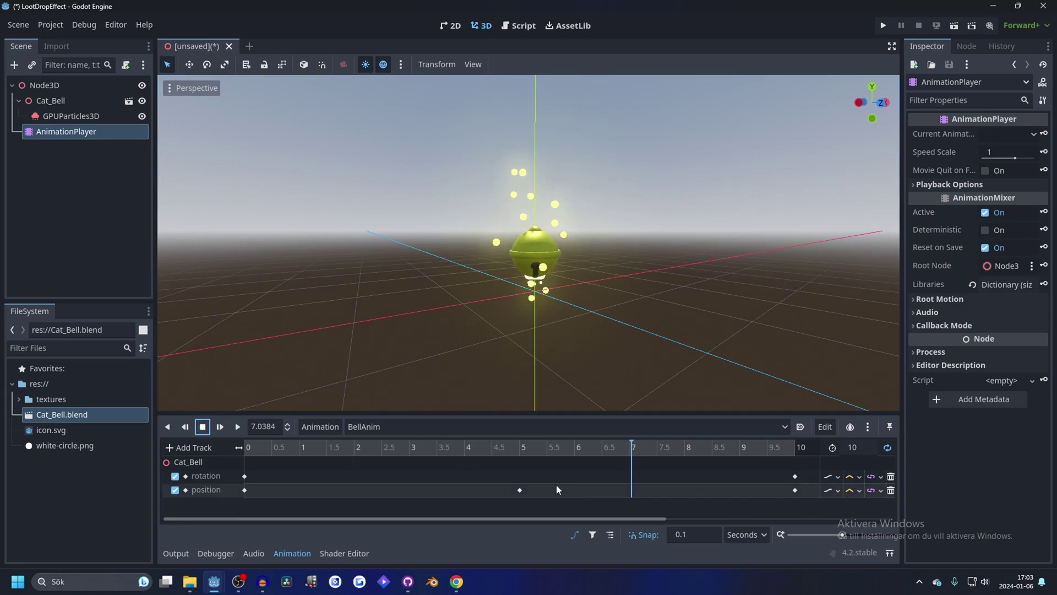
# - Set length to 5 s, move the middle position key to 2.5 s and the end keys to 5 s
pyautogui.click(854, 446)
pyautogui.write('5')
pyautogui.press('Return')
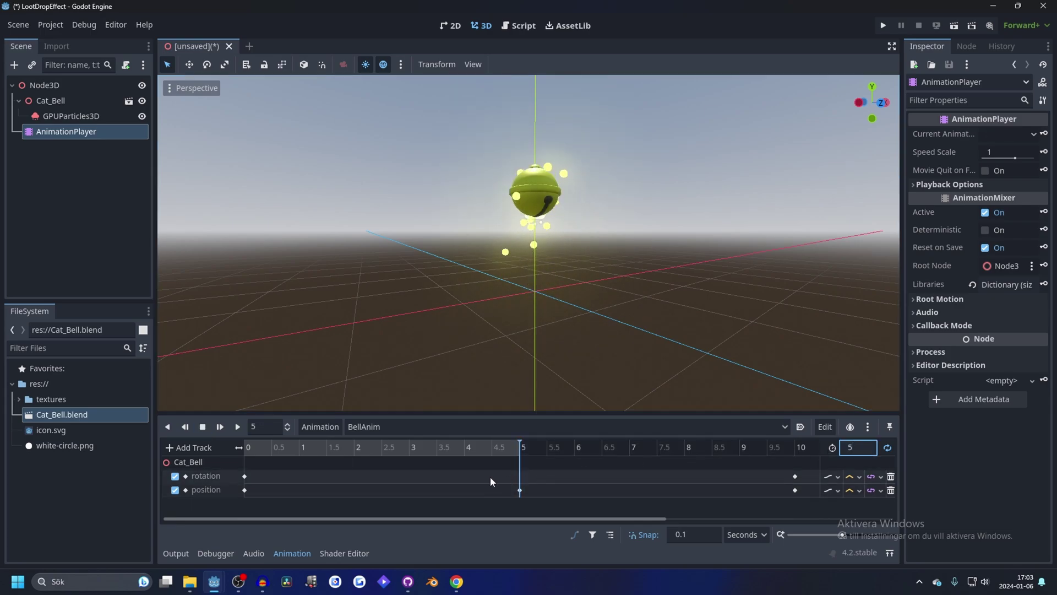
pyautogui.moveTo(520, 490); pyautogui.dragTo(377, 489)
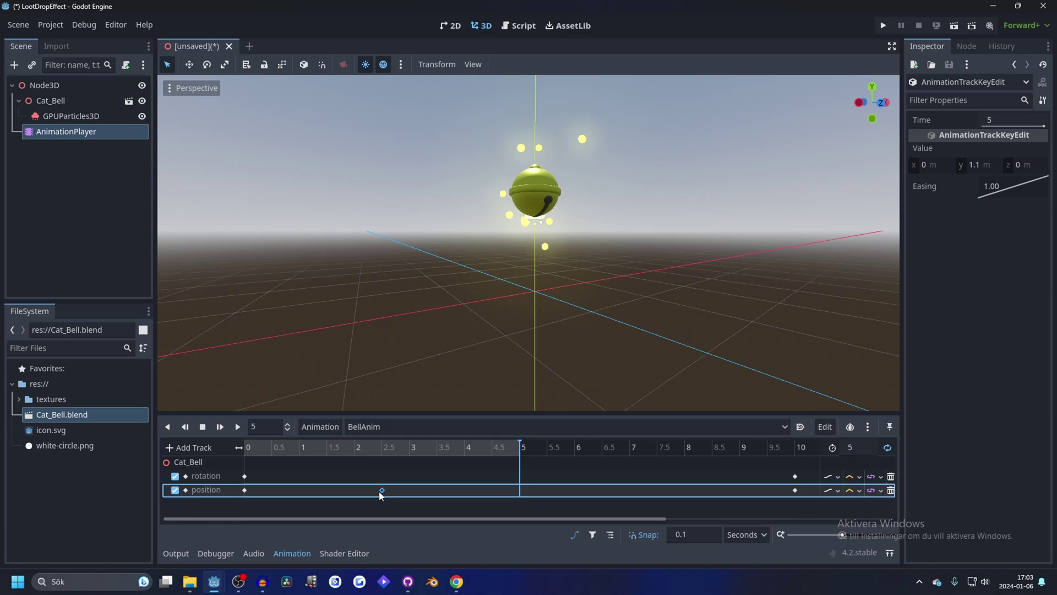
pyautogui.click(796, 476)
pyautogui.keyDown('shift'); pyautogui.click(795, 489); pyautogui.keyUp('shift')
pyautogui.moveTo(793, 482); pyautogui.dragTo(520, 482)
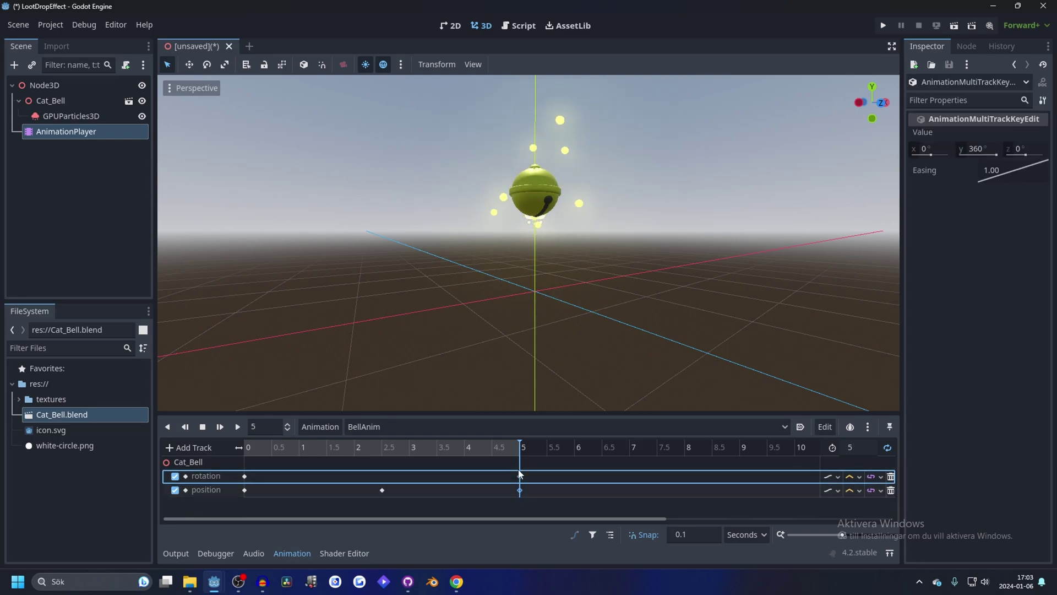
pyautogui.moveTo(500, 445); pyautogui.dragTo(244, 445)
pyautogui.click(237, 427)
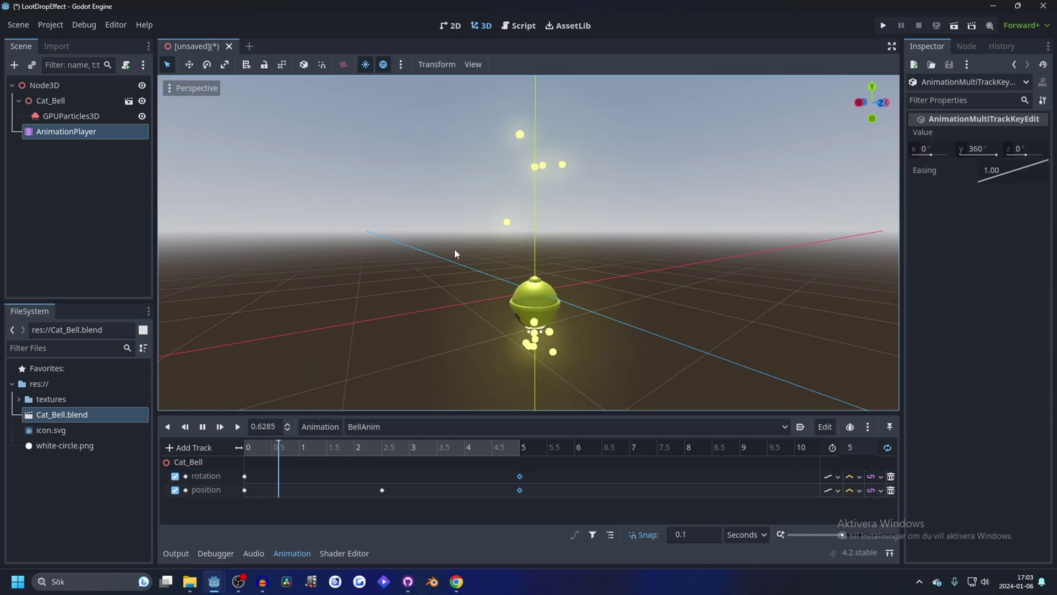
pyautogui.moveTo(591, 190); pyautogui.dragTo(652, 311, button='middle')
# - Reshape the particles' scale curve to fall from full size at the start to zero at the end
pyautogui.scroll(3, 585, 134)
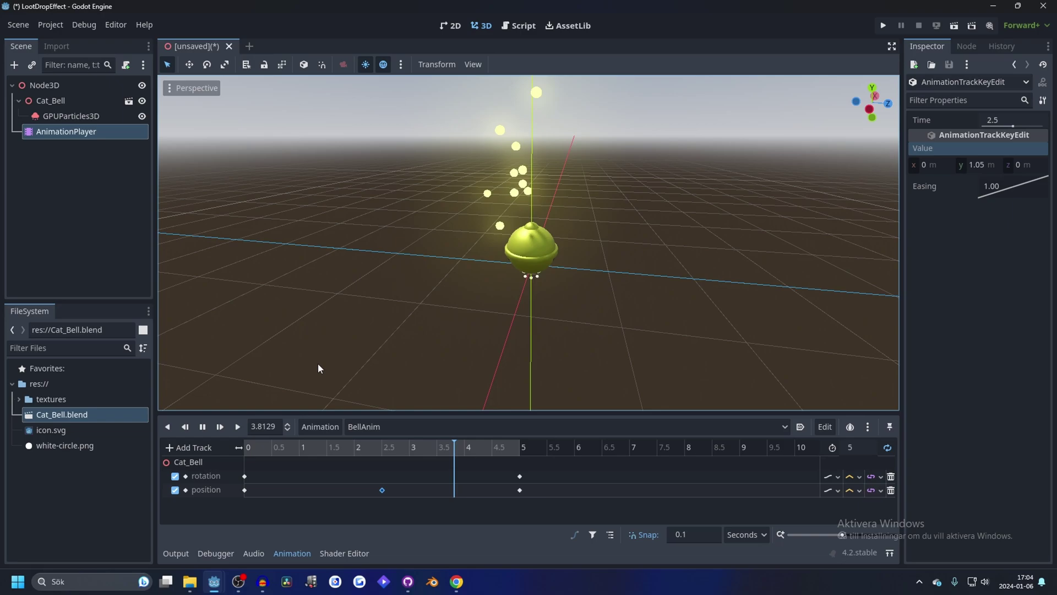
pyautogui.click(82, 116)
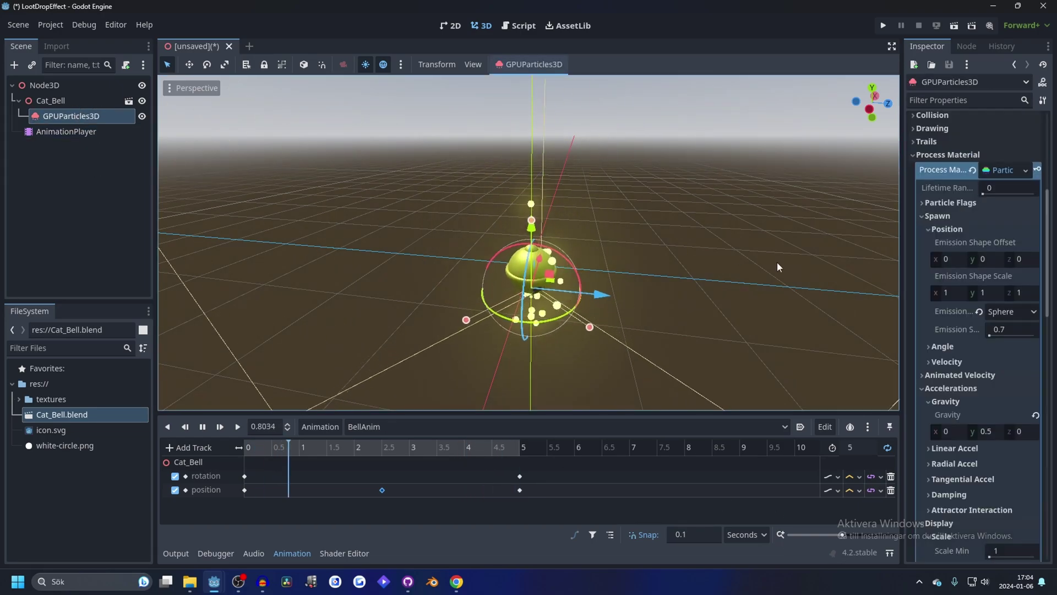
pyautogui.moveTo(777, 262)
pyautogui.mouseDown(button='middle')
pyautogui.moveTo(603, 228)
pyautogui.moveTo(677, 236)
pyautogui.mouseUp(button='middle')
pyautogui.scroll(-5, 1012, 318)
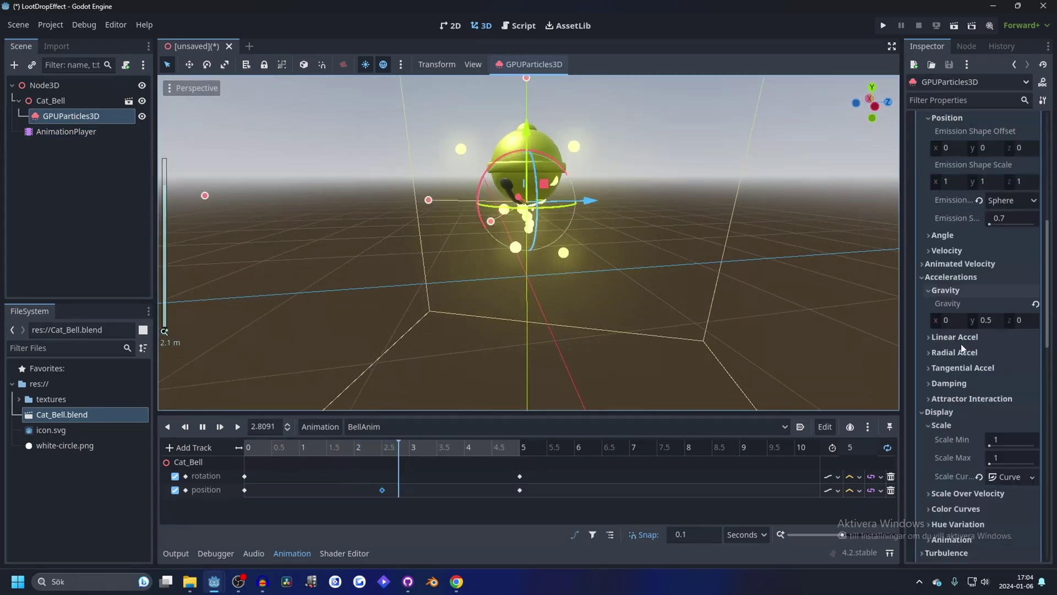
pyautogui.click(1010, 309)
pyautogui.click(1003, 374)
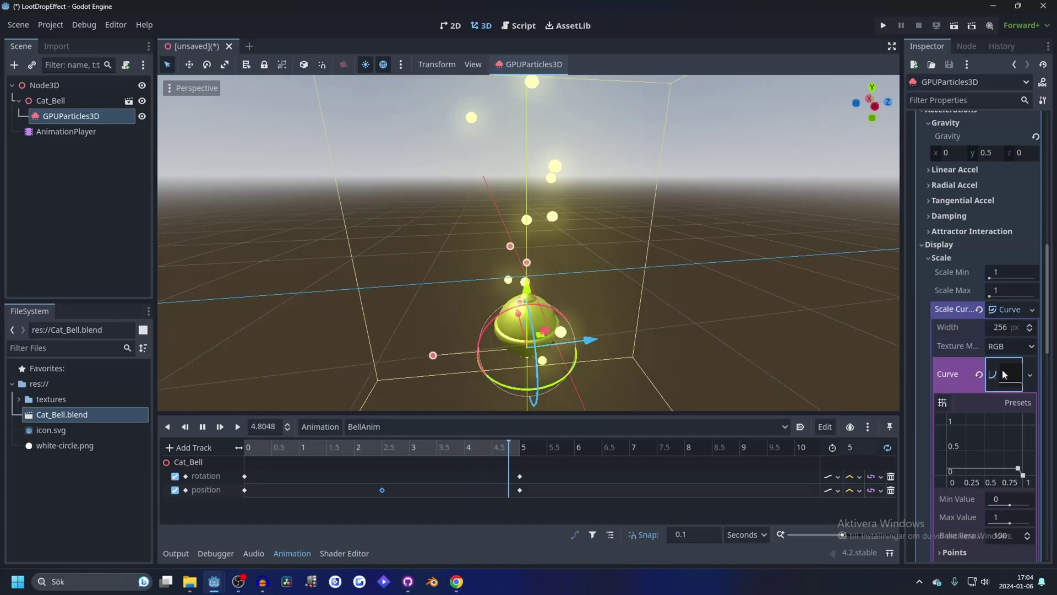
pyautogui.click(946, 424)
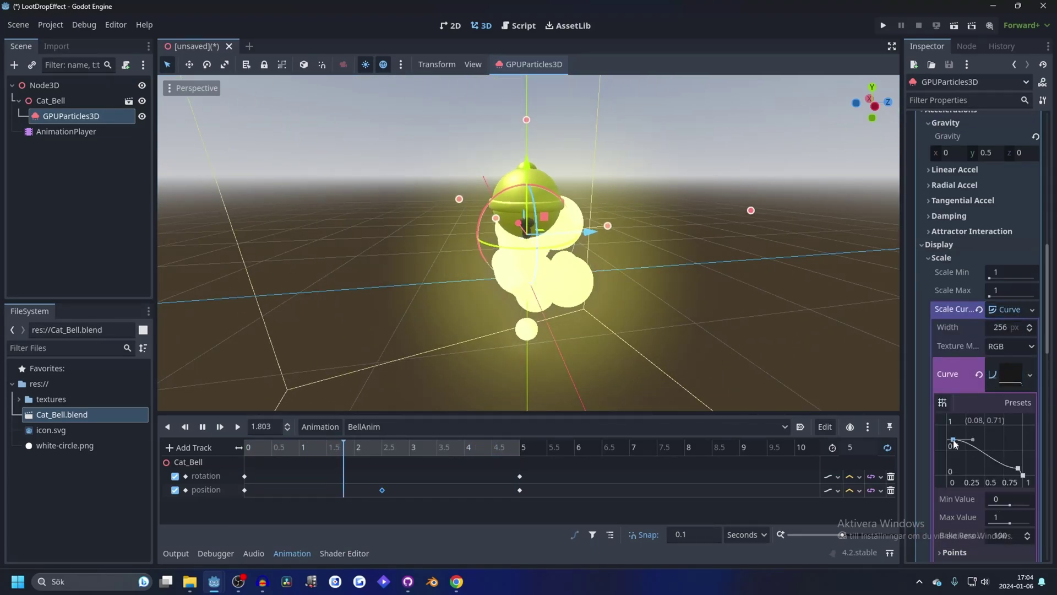
pyautogui.click(1001, 447)
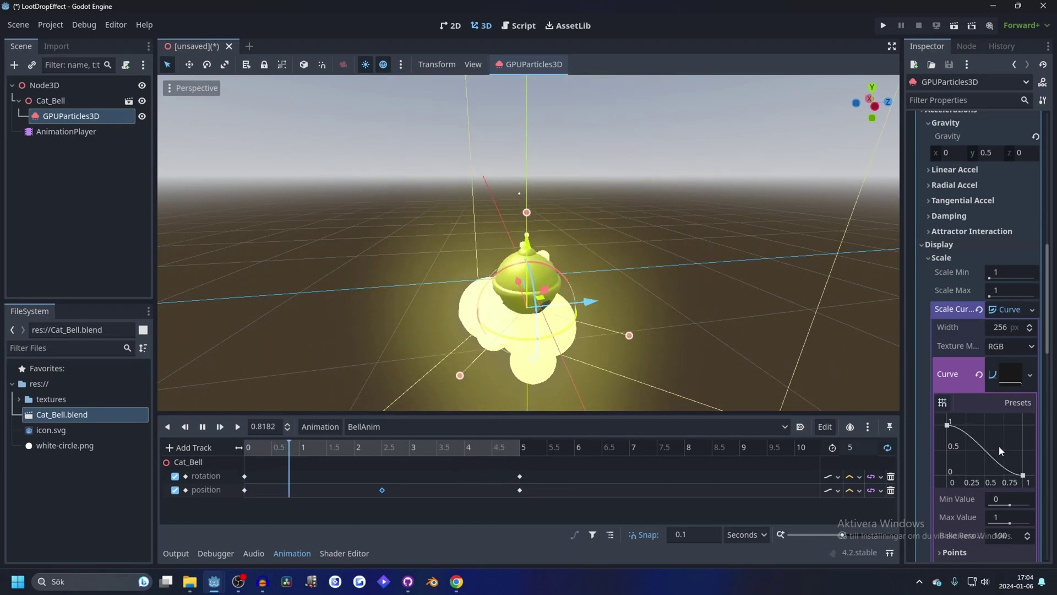
pyautogui.moveTo(1002, 446)
pyautogui.mouseDown()
pyautogui.moveTo(1023, 475)
pyautogui.moveTo(1005, 469)
pyautogui.moveTo(1015, 458)
pyautogui.mouseUp()
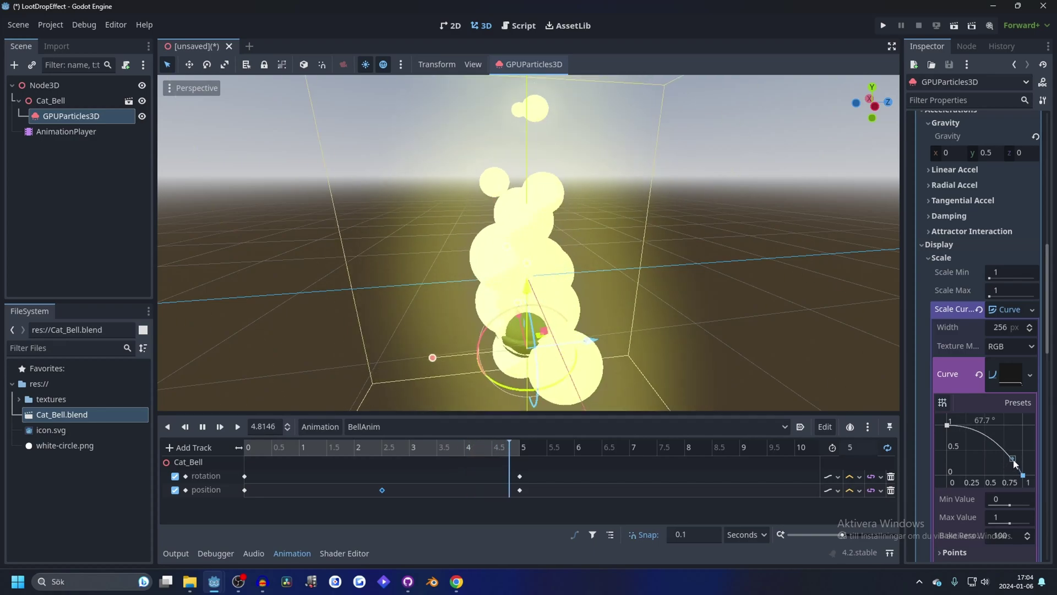
# - Set the particle scale range to 0.1 minimum and 0.2 maximum
pyautogui.click(1009, 289)
pyautogui.write('0.1')
pyautogui.press('Return')
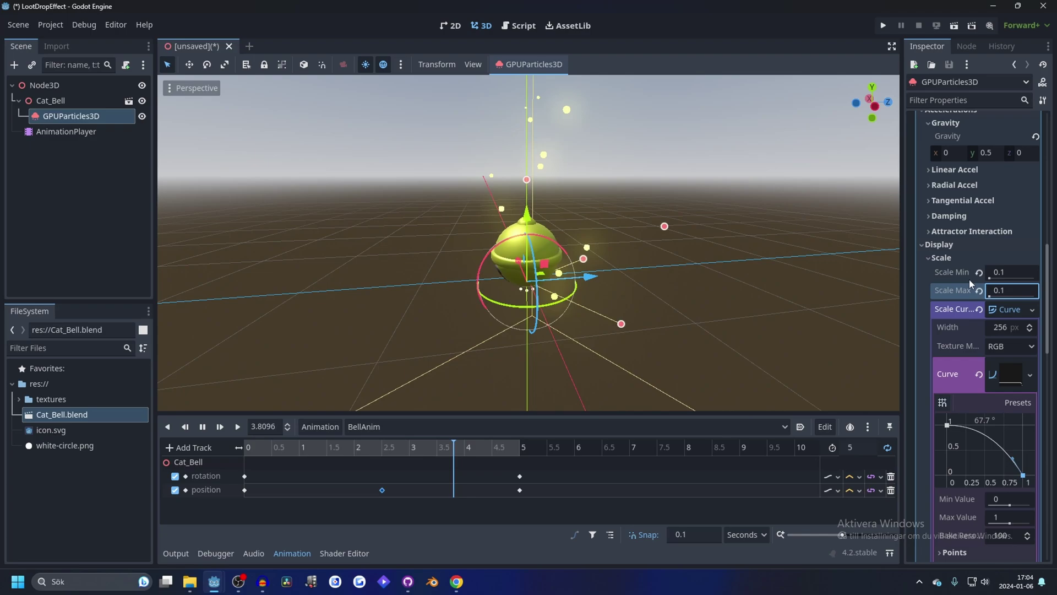
pyautogui.moveTo(991, 297); pyautogui.dragTo(1016, 292)
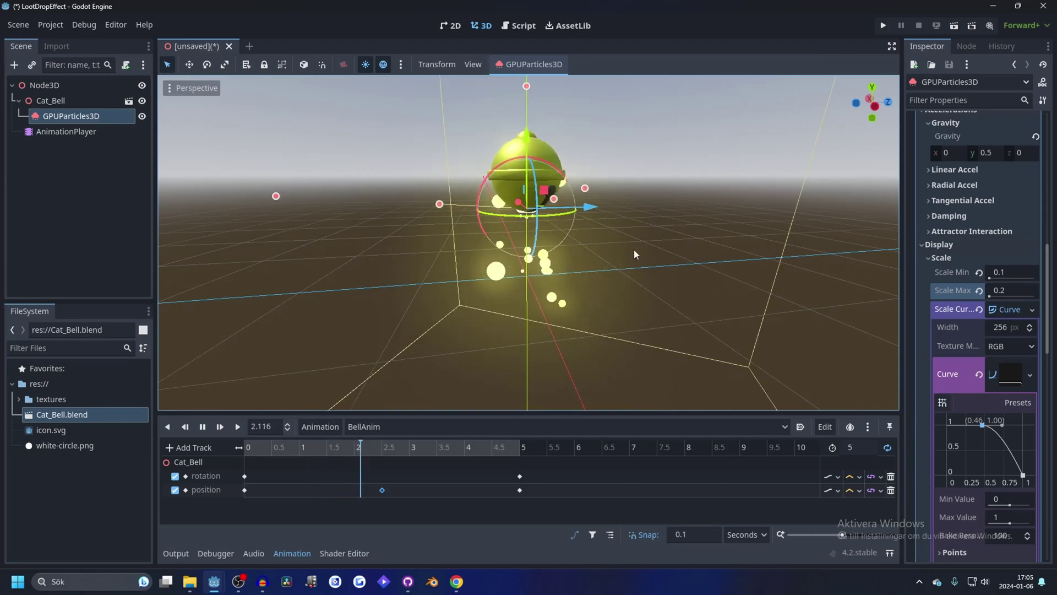
pyautogui.scroll(5, 636, 246)
pyautogui.scroll(-5, 638, 198)
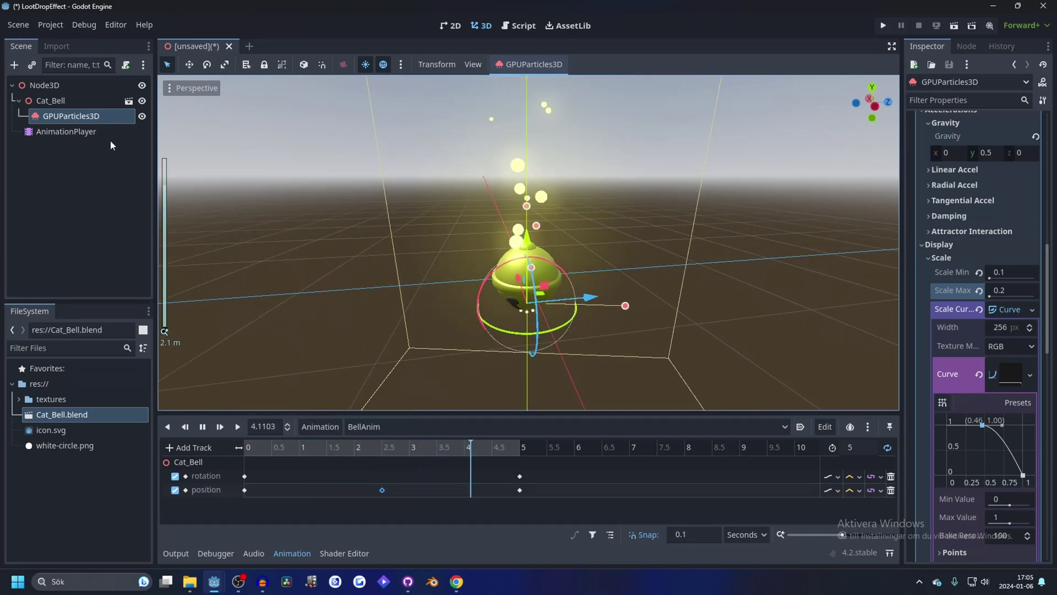
pyautogui.click(585, 216)
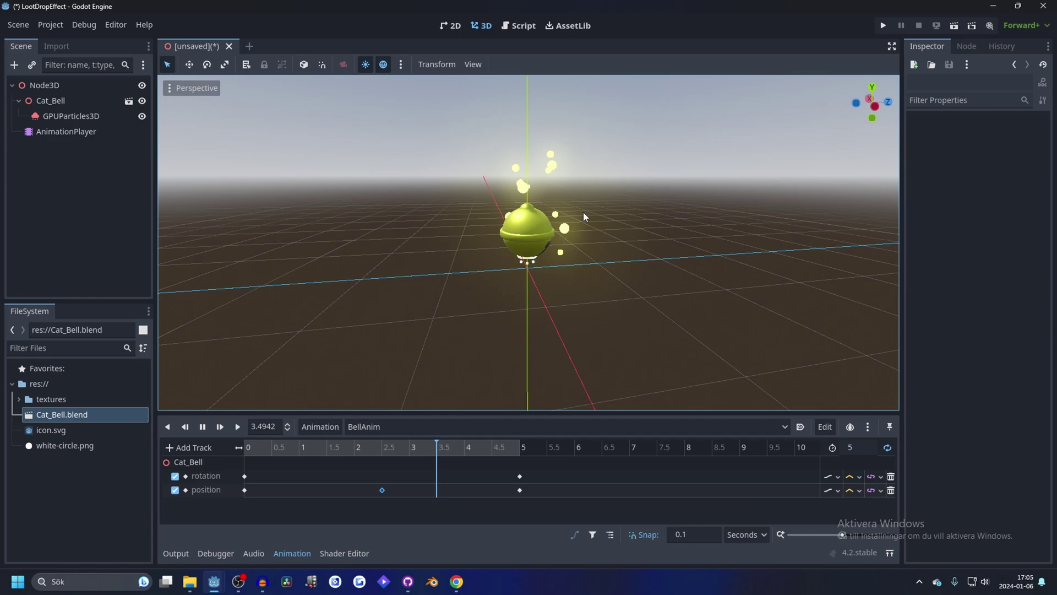